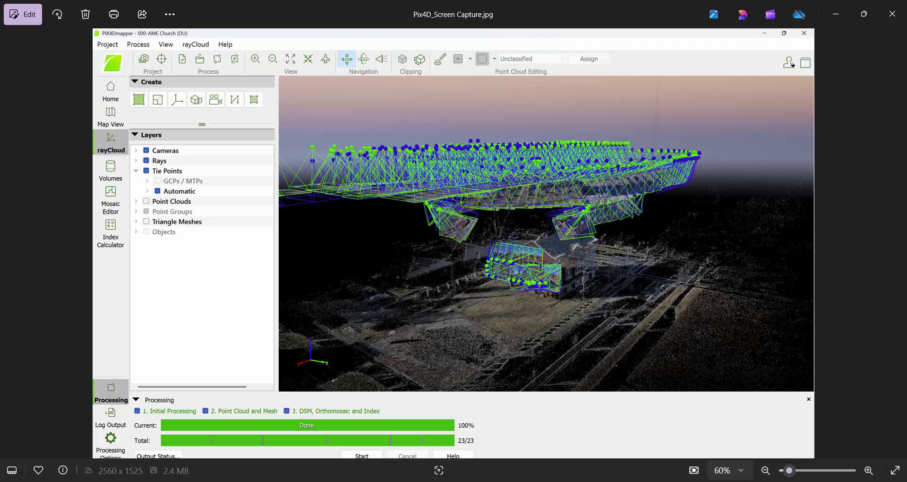
Step: Read the opening of the National Park Service article on the Benton Ave. AME Church
left_click_drag(0, 246, 428, 77)
scroll(495, 254, "up", 2)
scroll(497, 256, "up", 1)
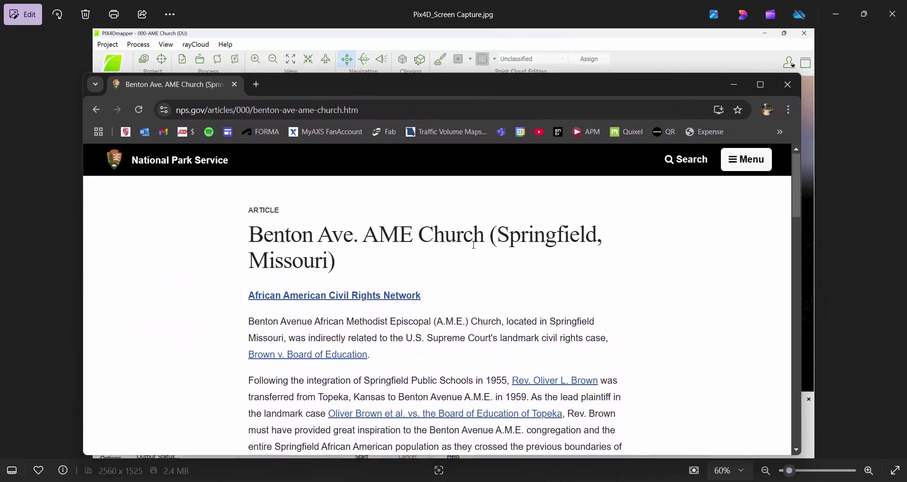
scroll(561, 247, "down", 3)
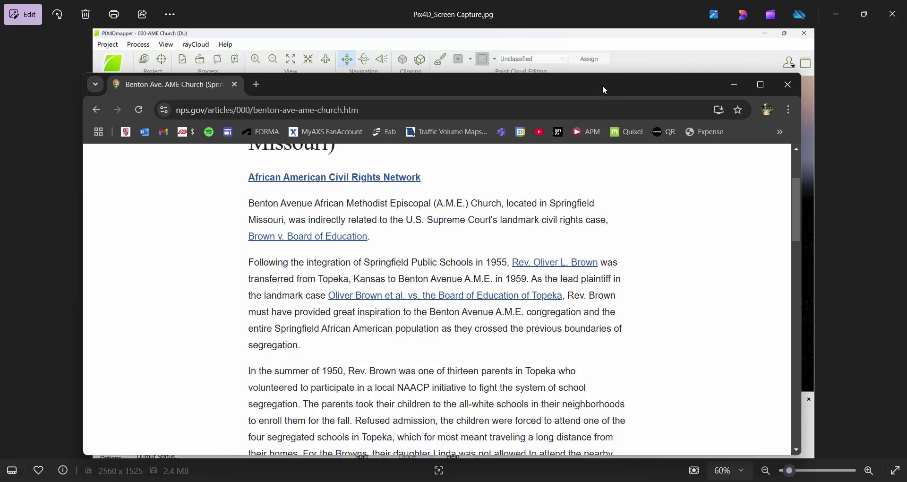
left_click_drag(628, 87, 0, 174)
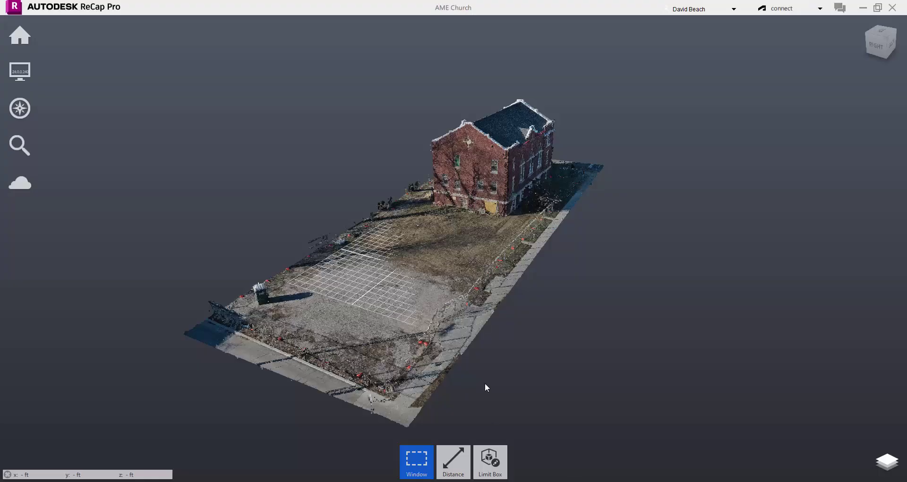
Step: Examine the AME Church point cloud in ReCap Pro from its different sides, including the building and the open lot
left_click_drag(486, 384, 772, 277)
middle_click_drag(773, 277, 618, 216, "shift")
scroll(619, 215, "down", 1)
middle_click_drag(521, 209, 555, 261, "shift")
scroll(510, 242, "down", 2)
scroll(510, 257, "down", 3)
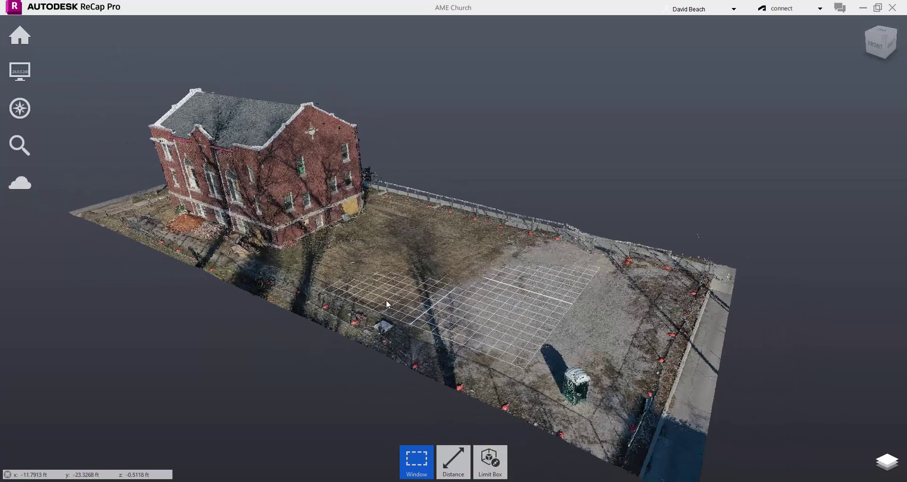
middle_click_drag(298, 340, 304, 338)
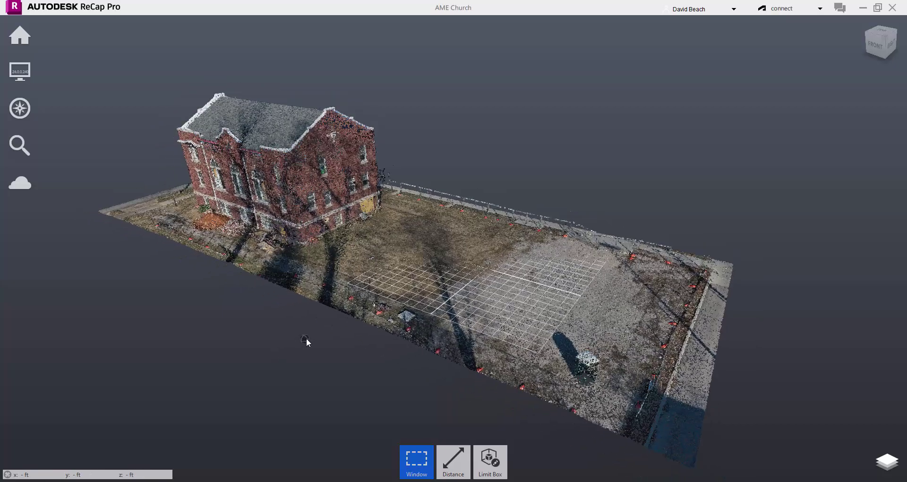
mouse_move(310, 340)
left_mouse_down()
mouse_move(349, 335)
mouse_move(348, 326)
mouse_move(328, 321)
mouse_move(364, 313)
mouse_move(345, 322)
left_mouse_up()
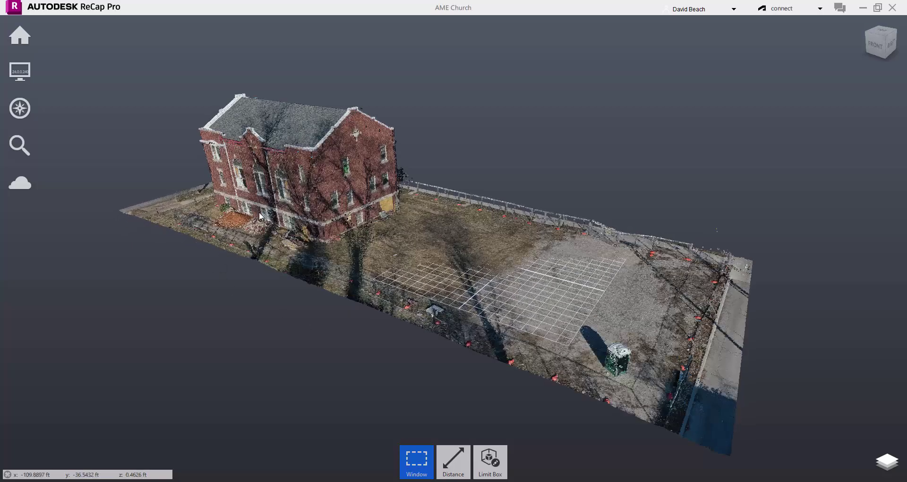
Step: Inspect the limit box around the church and its lot from several angles and confirm it without resizing
mouse_move(497, 477)
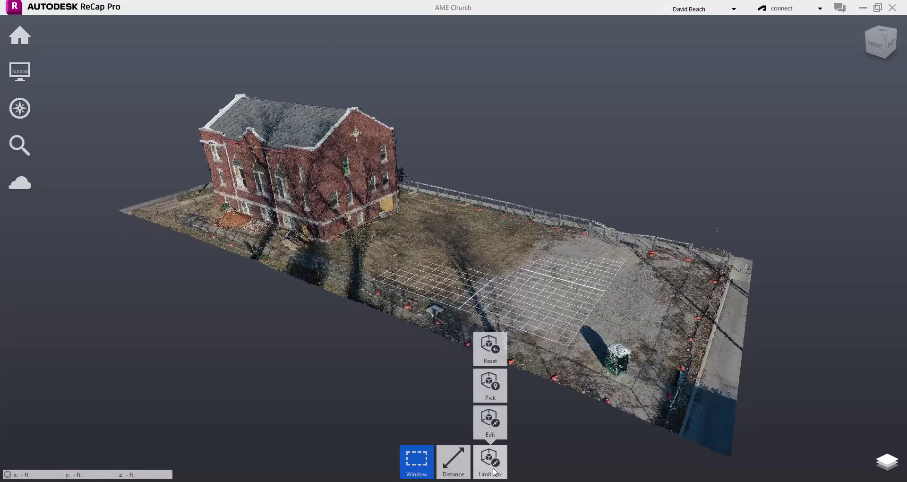
left_click(491, 463)
middle_click_drag(432, 381, 400, 316)
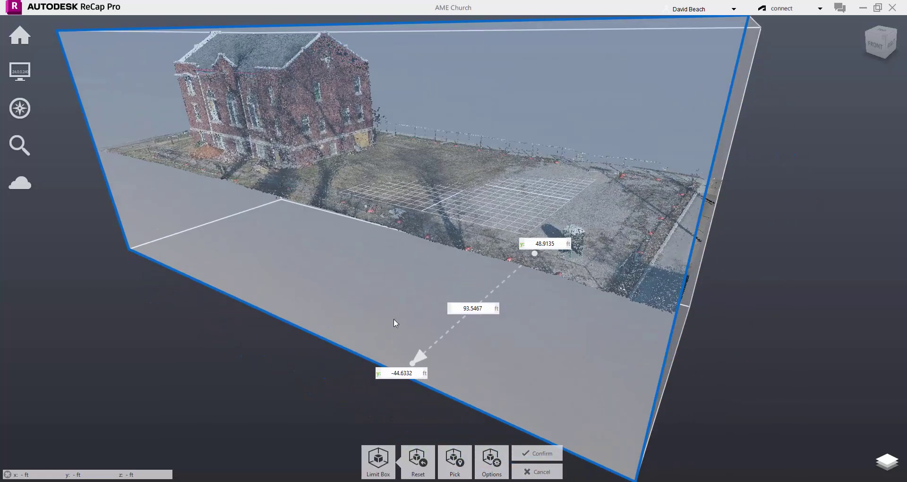
scroll(391, 313, "down", 2)
left_click_drag(429, 167, 468, 216)
left_click_drag(798, 269, 705, 309)
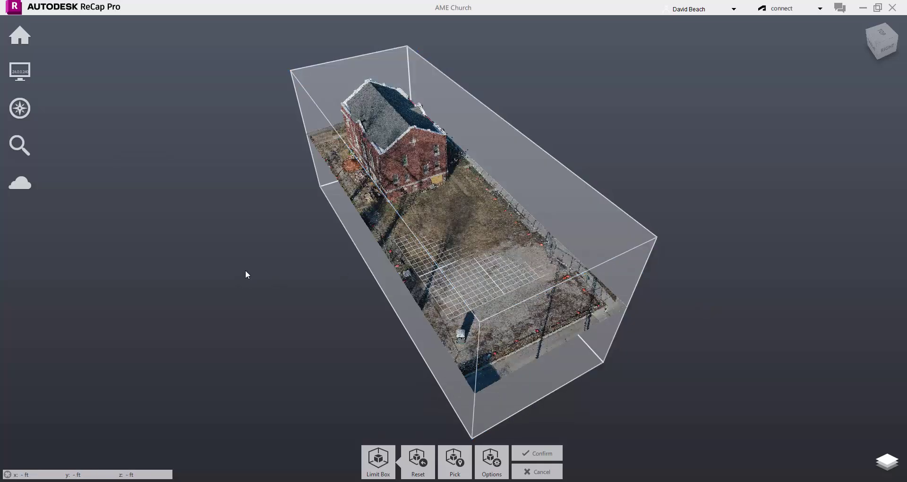
mouse_move(261, 268)
left_mouse_down()
mouse_move(298, 255)
mouse_move(271, 272)
left_mouse_up()
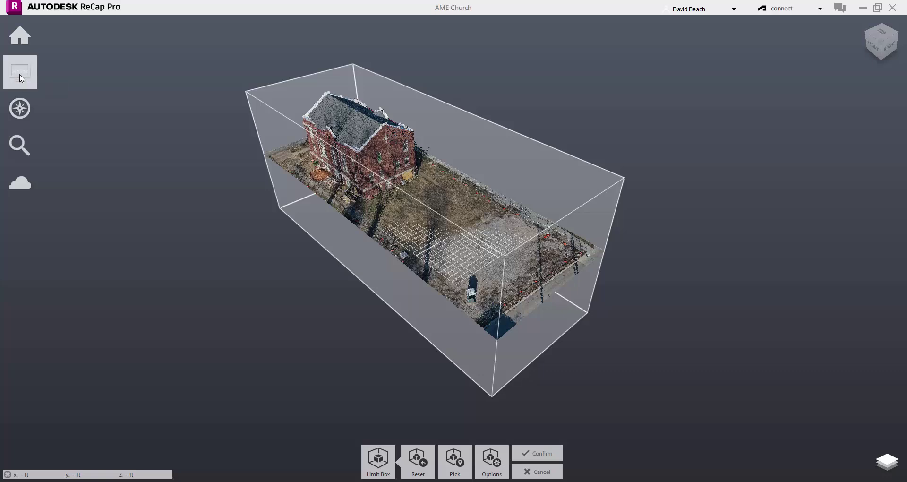
middle_click_drag(77, 96, 115, 123)
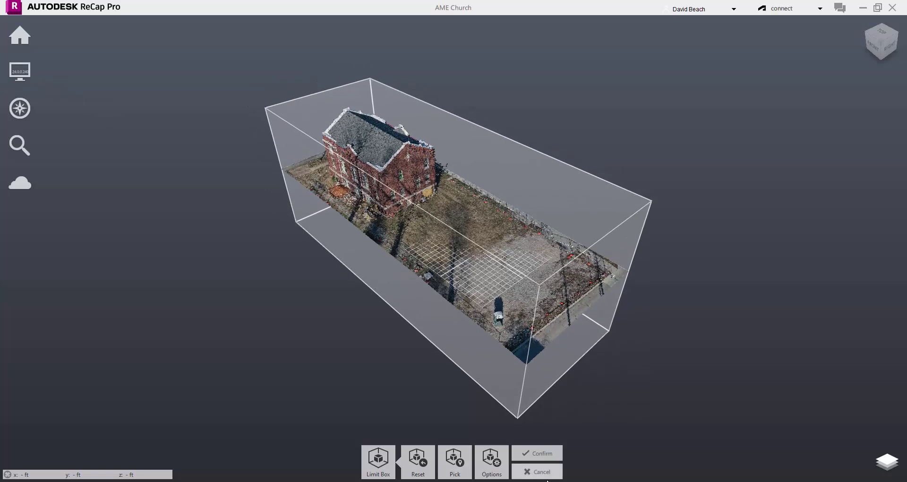
left_click(540, 452)
middle_click_drag(290, 293, 291, 251, "shift")
mouse_move(19, 72)
mouse_move(132, 74)
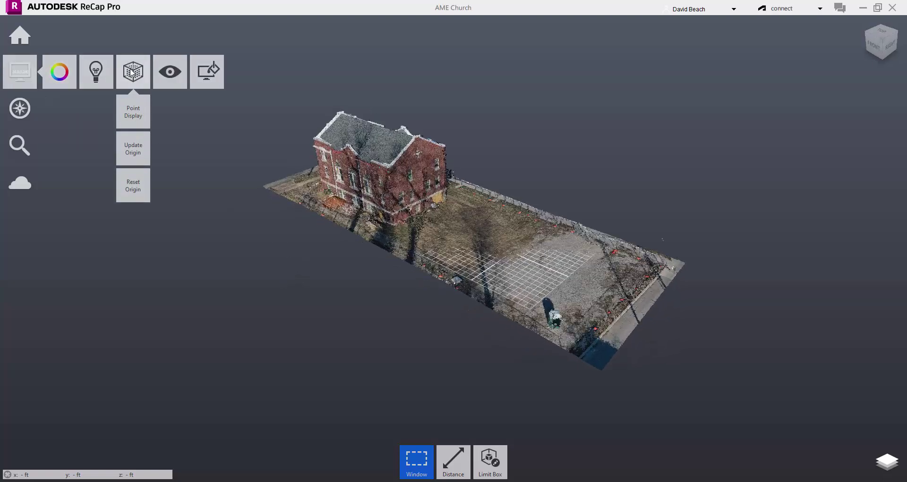
left_click(134, 150)
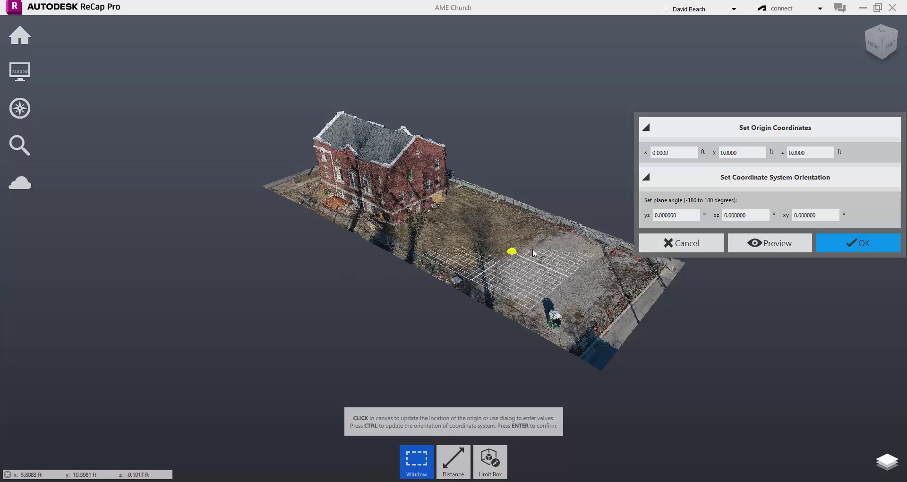
left_click(699, 242)
Step: Delete the stray light-blue sky points beside the parapet at the church's roof edge using a window selection
left_click_drag(680, 246, 729, 189)
middle_click_drag(730, 189, 770, 156, "shift")
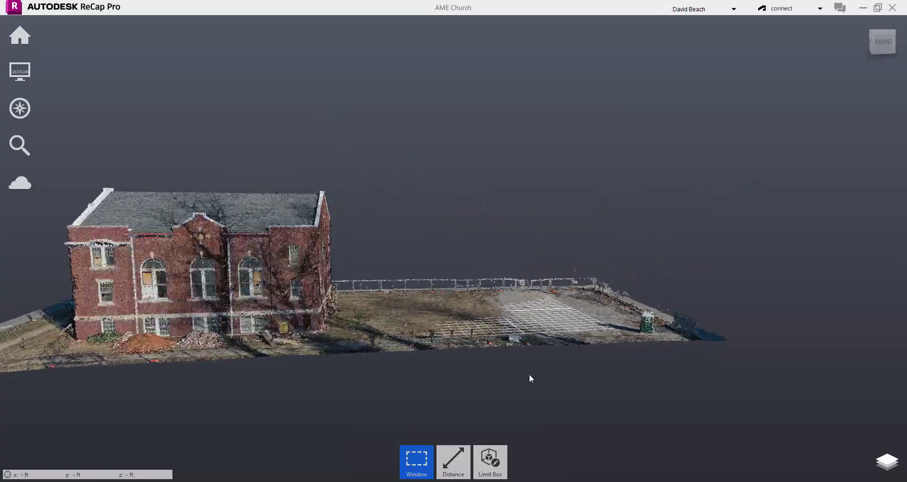
middle_click_drag(521, 377, 632, 372, "shift")
left_click_drag(632, 373, 727, 374)
middle_click_drag(728, 373, 744, 377, "shift")
scroll(399, 282, "down", 2)
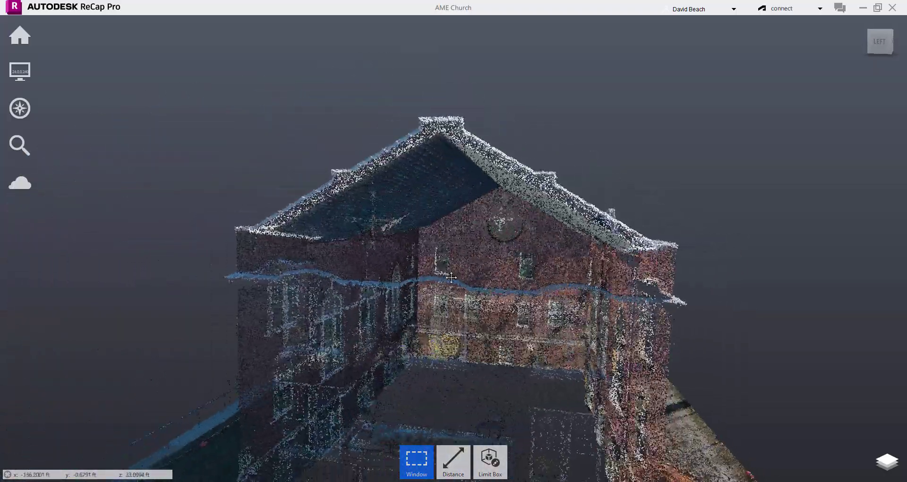
left_click_drag(388, 146, 361, 167)
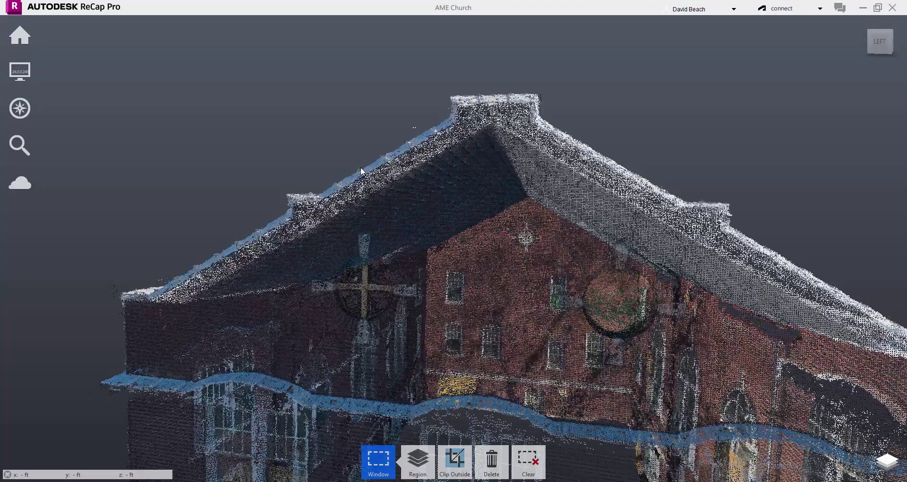
key("Escape")
middle_click_drag(155, 214, 336, 241, "shift")
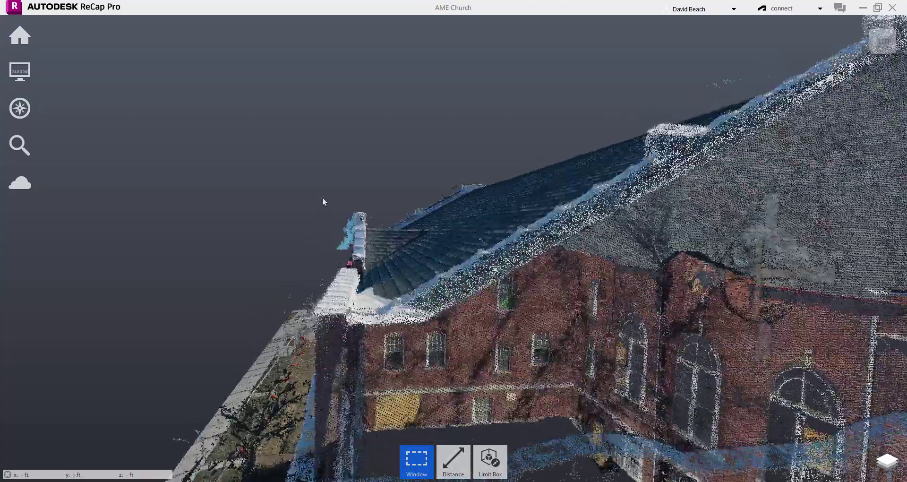
left_click_drag(318, 180, 346, 256)
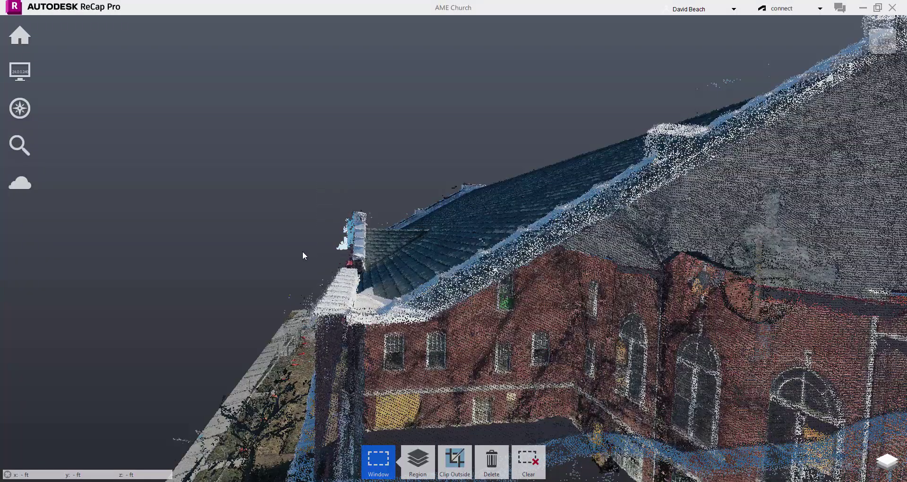
key("Delete")
Step: Review the church's exterior, its roof and the whole lot from the opposite side
middle_click_drag(303, 251, 423, 254, "shift")
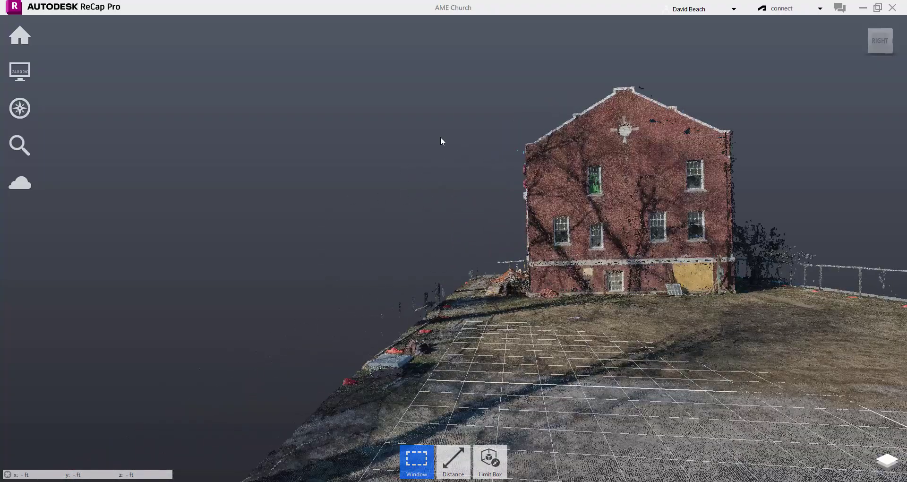
mouse_move(464, 126)
middle_mouse_down()
mouse_move(451, 162)
mouse_move(308, 168)
middle_mouse_up()
scroll(308, 168, "up", 3)
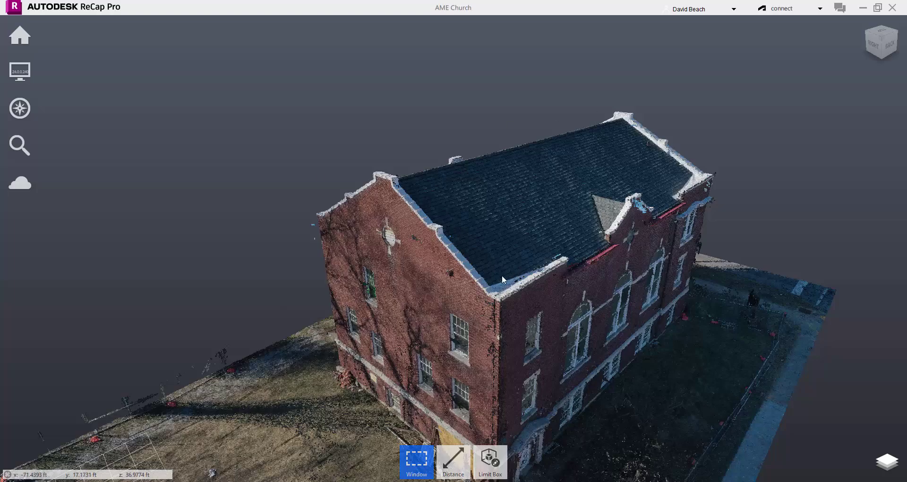
scroll(501, 275, "down", 5)
scroll(526, 209, "down", 2)
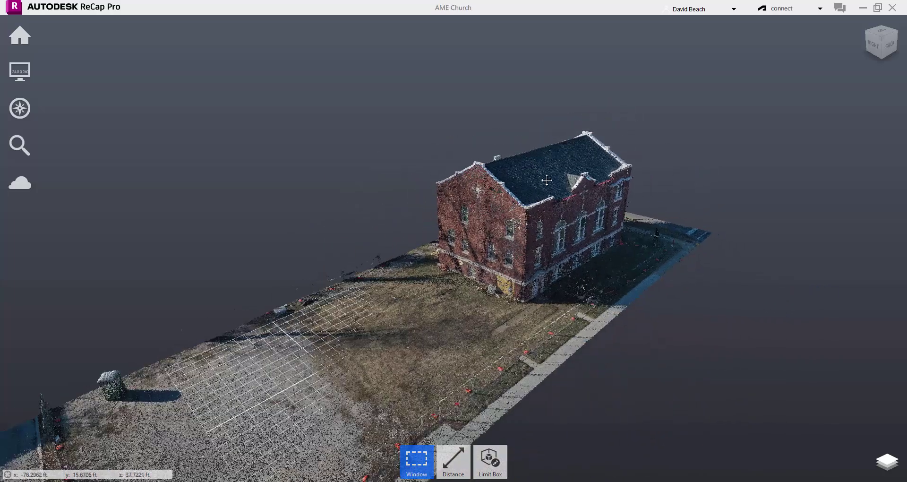
middle_click_drag(548, 174, 571, 139)
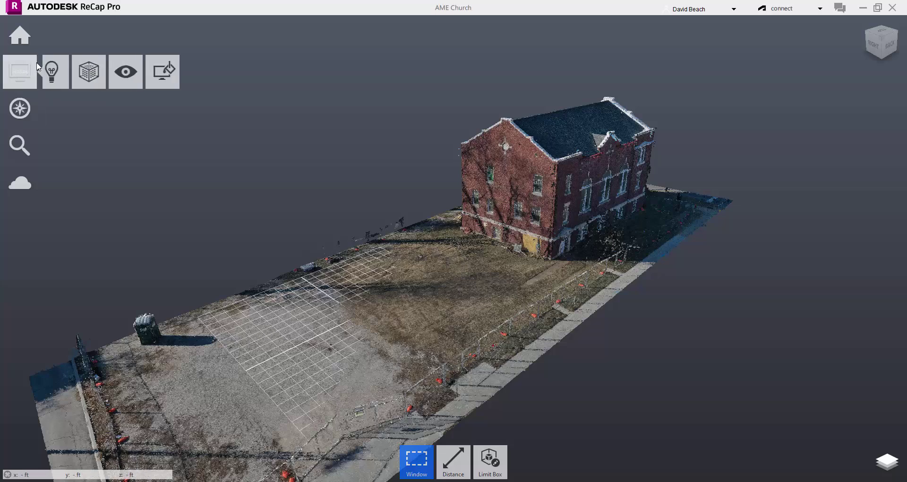
Step: Export the point cloud as a unified RCP named AME Church - Edit-vid, overwriting the existing project and unifying the scans
mouse_move(19, 35)
mouse_move(315, 41)
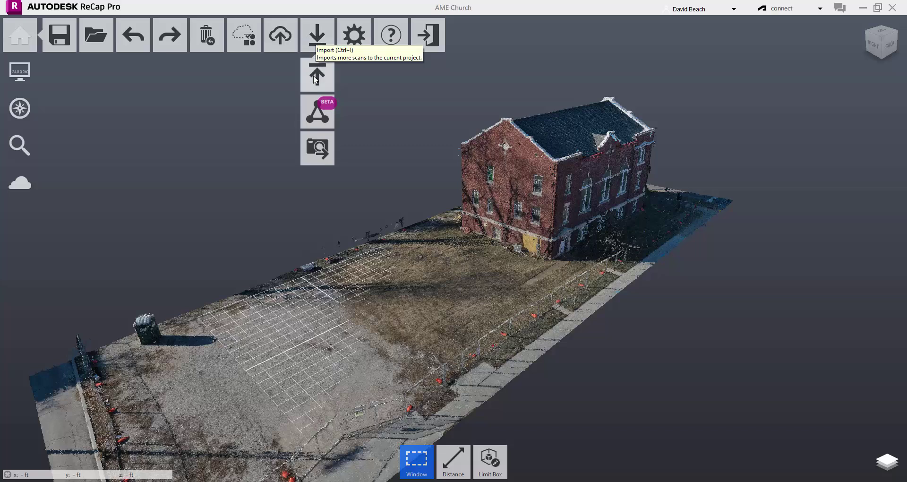
left_click(314, 82)
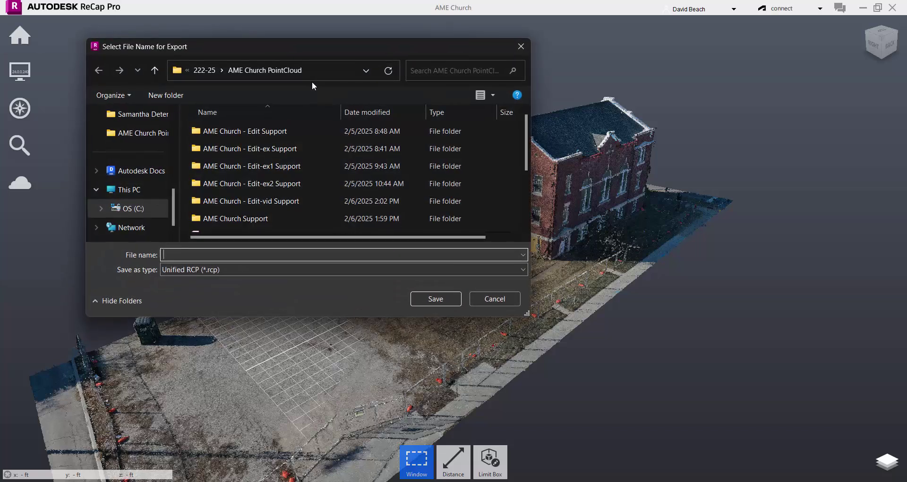
scroll(528, 140, "down", 2)
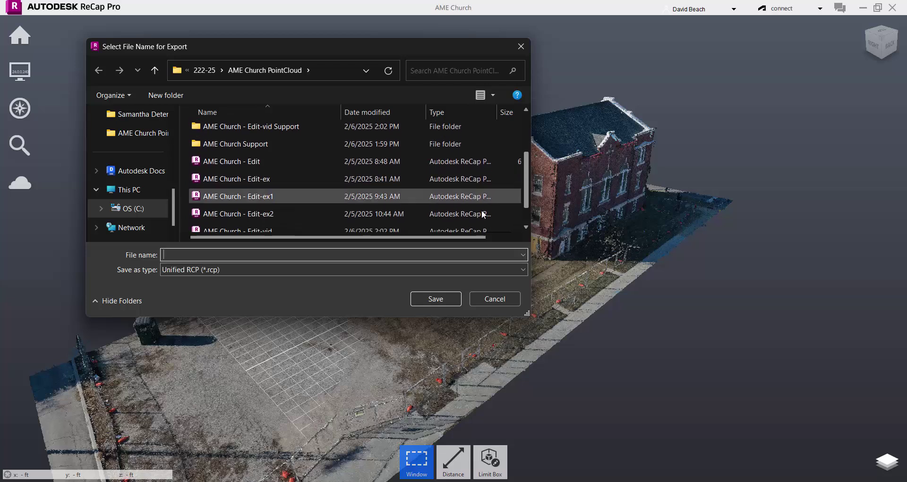
left_click(330, 203)
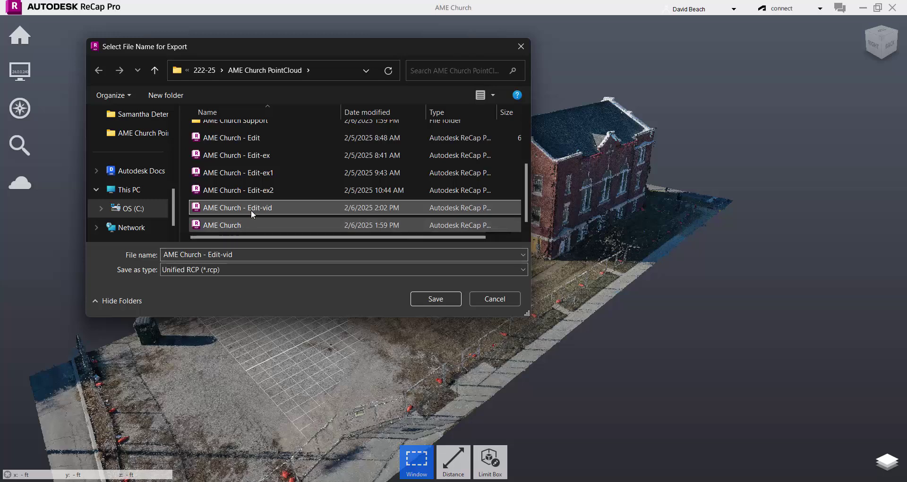
left_click(435, 299)
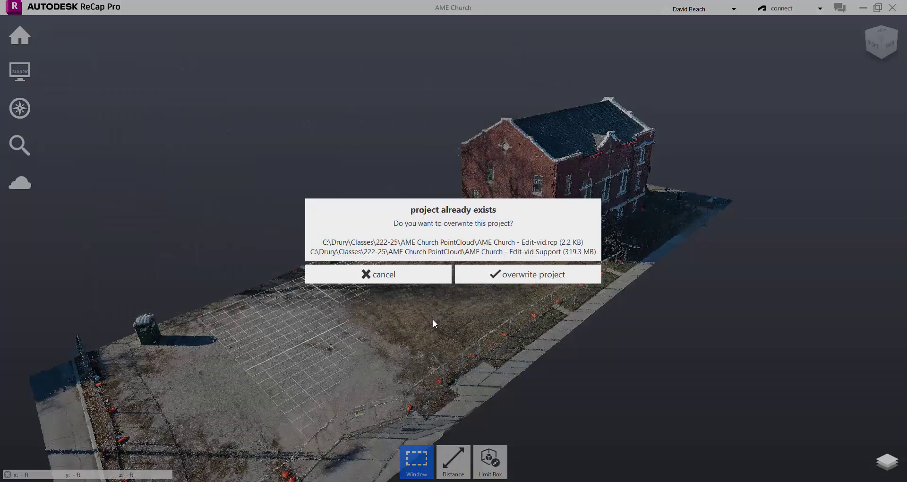
left_click(525, 275)
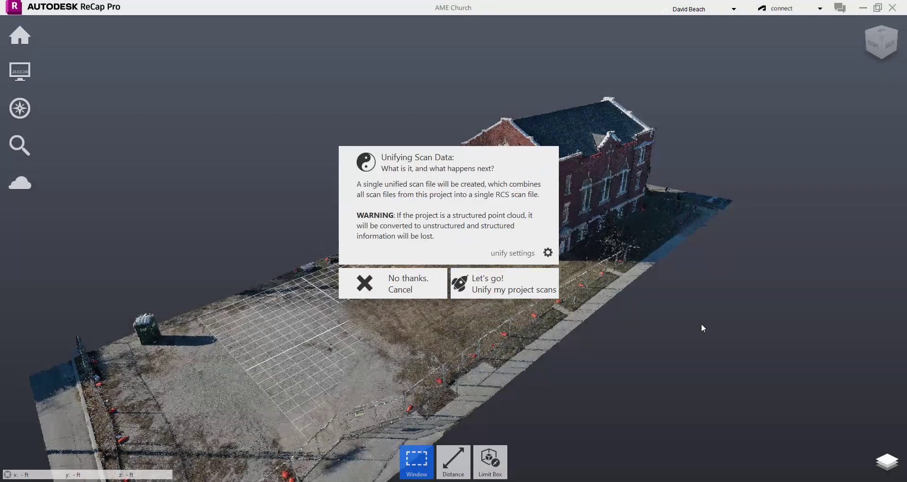
left_click(511, 290)
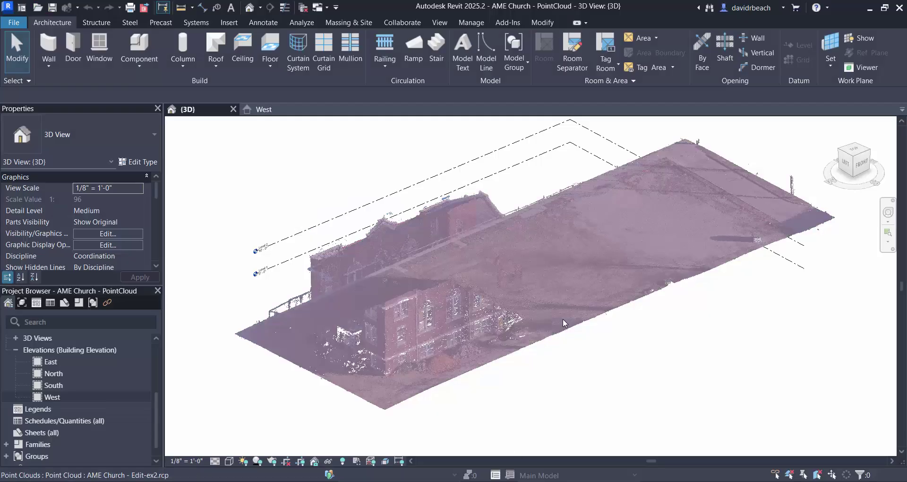
Step: Switch to Revit and create a new project from the default.rte template
middle_click_drag(561, 318, 543, 354, "shift")
middle_click_drag(575, 388, 603, 378, "shift")
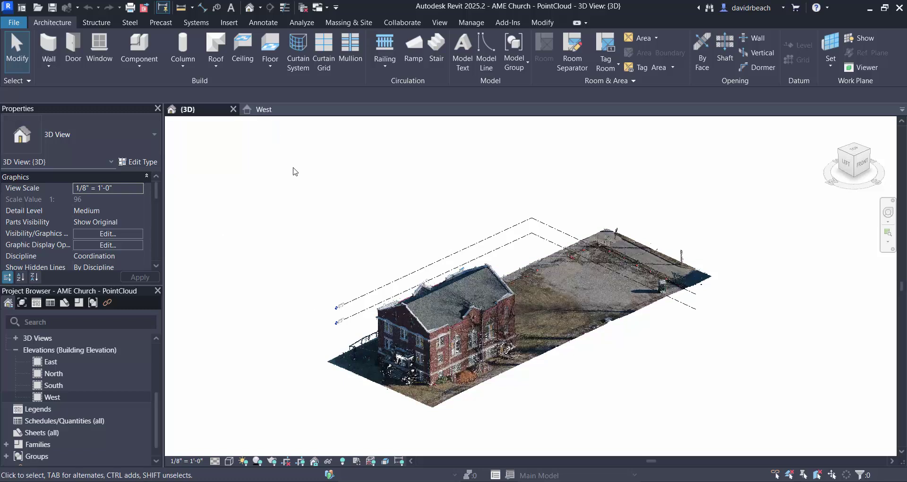
left_click(14, 22)
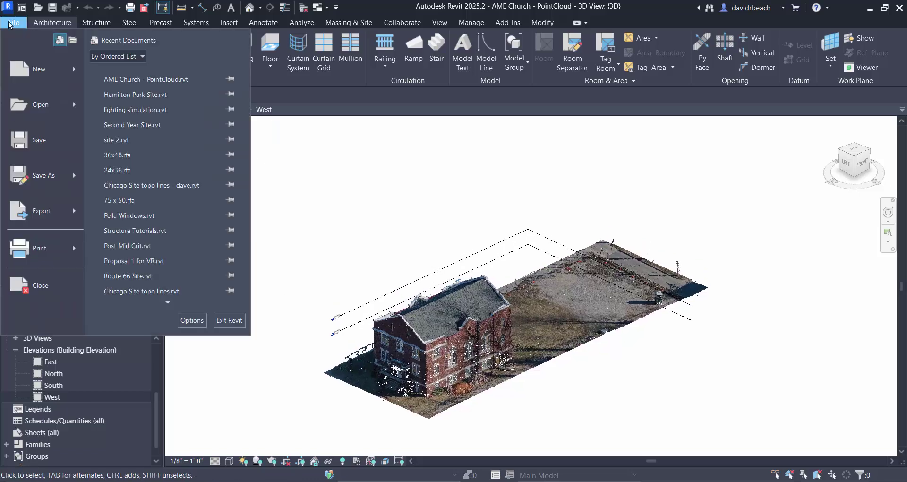
left_click(39, 66)
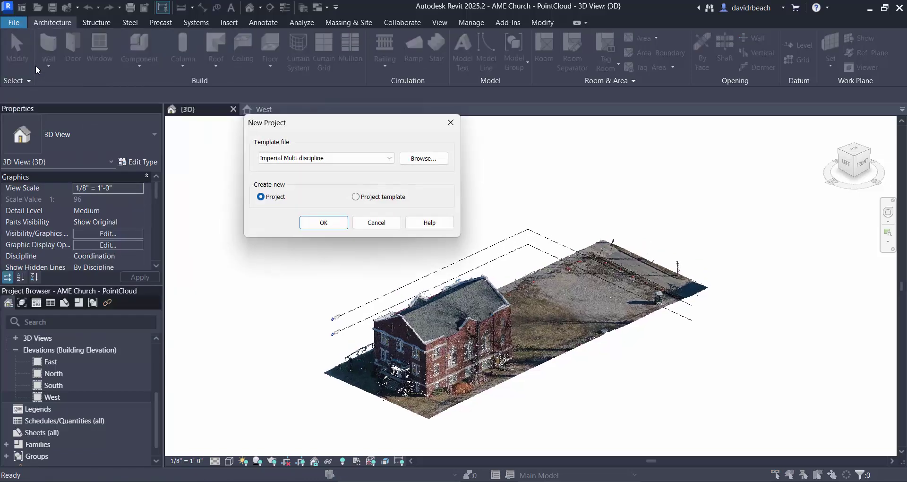
left_click(424, 159)
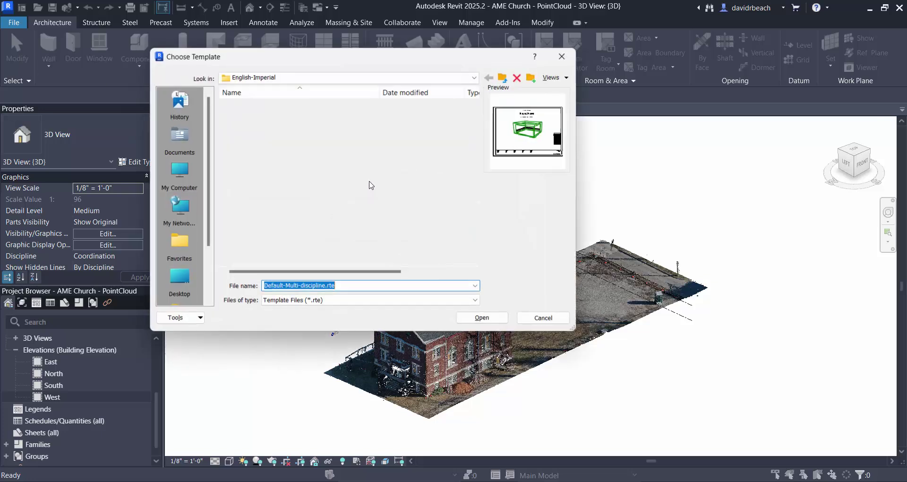
left_click(249, 128)
left_click(482, 317)
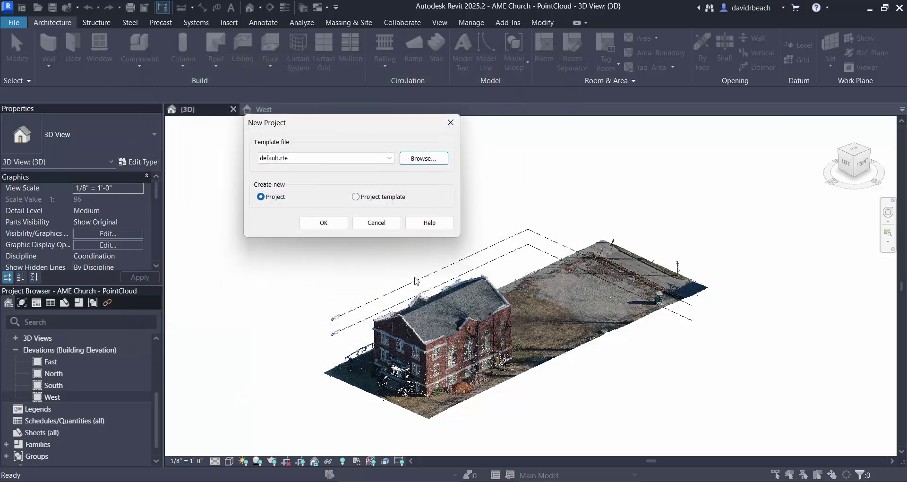
left_click(322, 223)
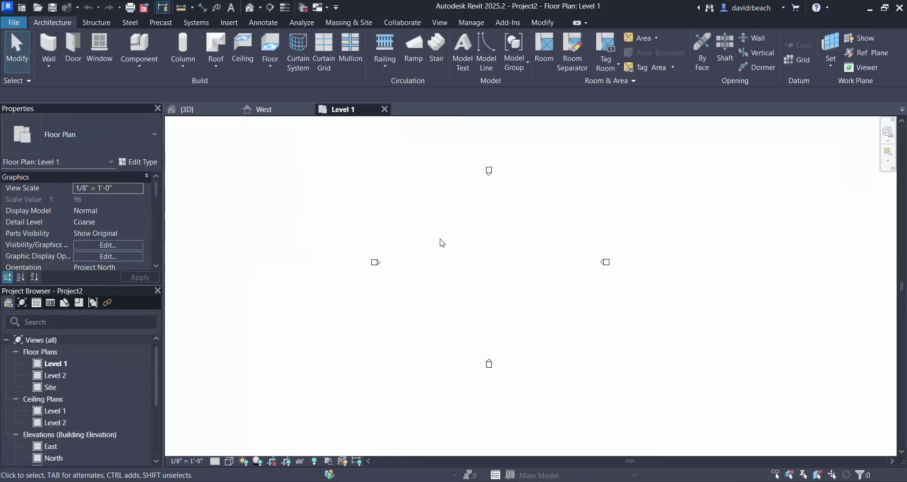
Step: Link the point cloud AME Church - Edit-vid.rcp into the project with Auto - Center to Center positioning
left_click(229, 23)
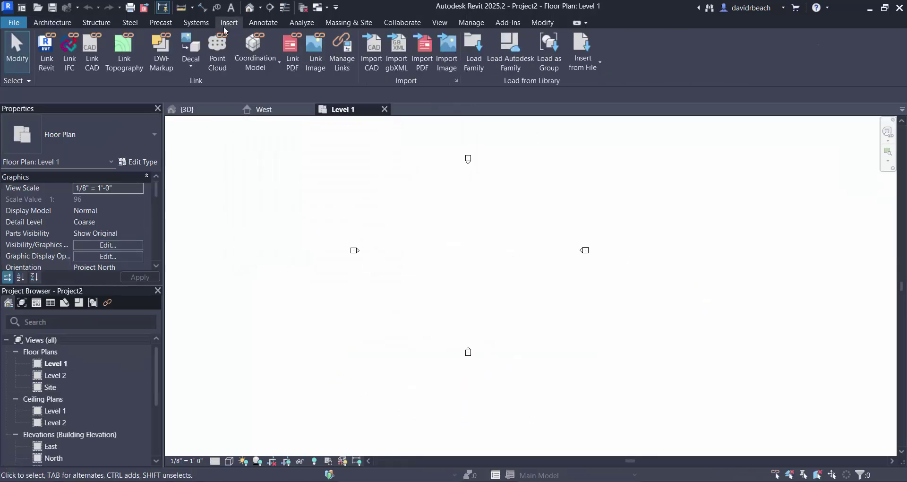
left_click(220, 44)
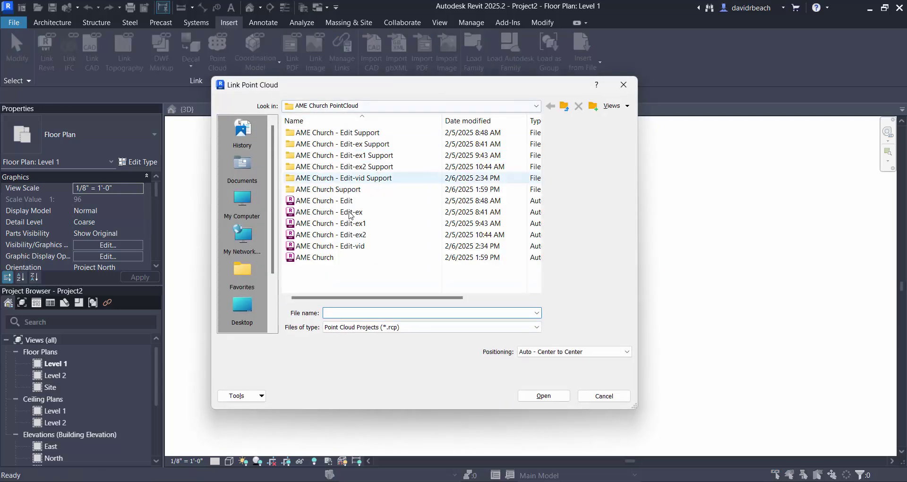
left_click(331, 246)
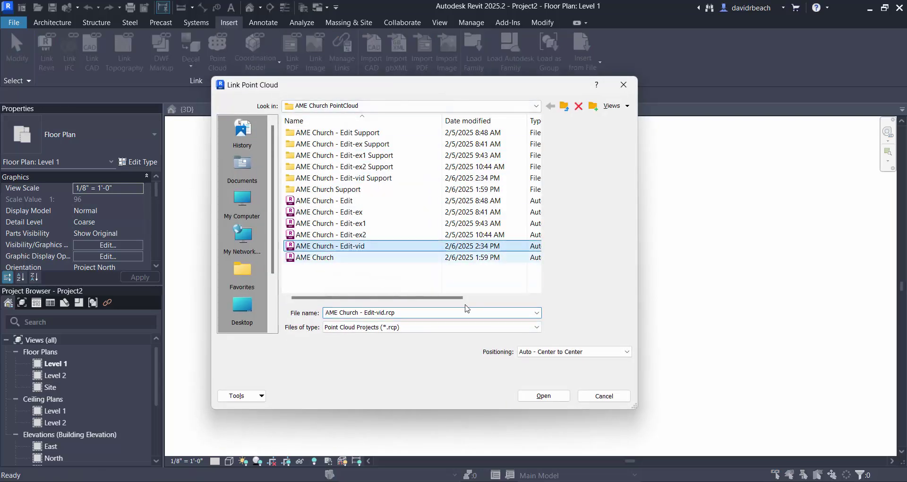
left_click(543, 396)
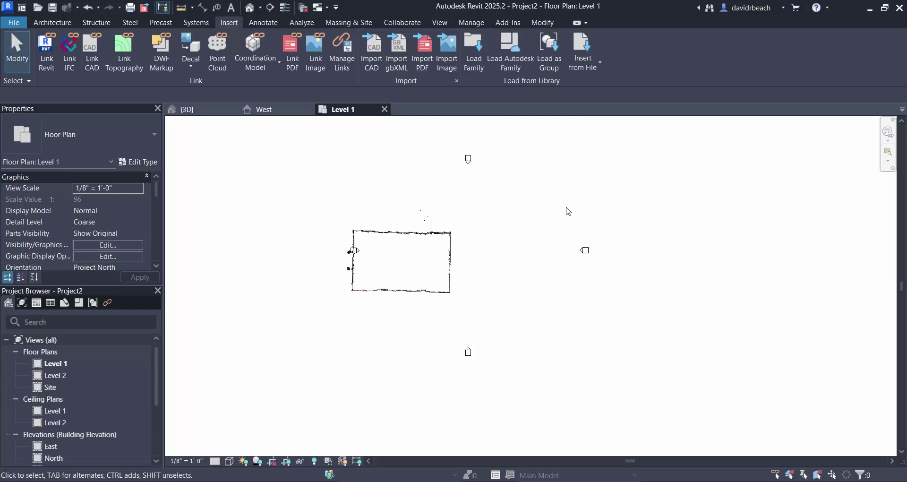
Step: Open the default 3D view and examine the linked point cloud of the church and its lot
left_click(249, 8)
middle_click_drag(354, 352, 542, 325, "shift")
scroll(542, 325, "up", 3)
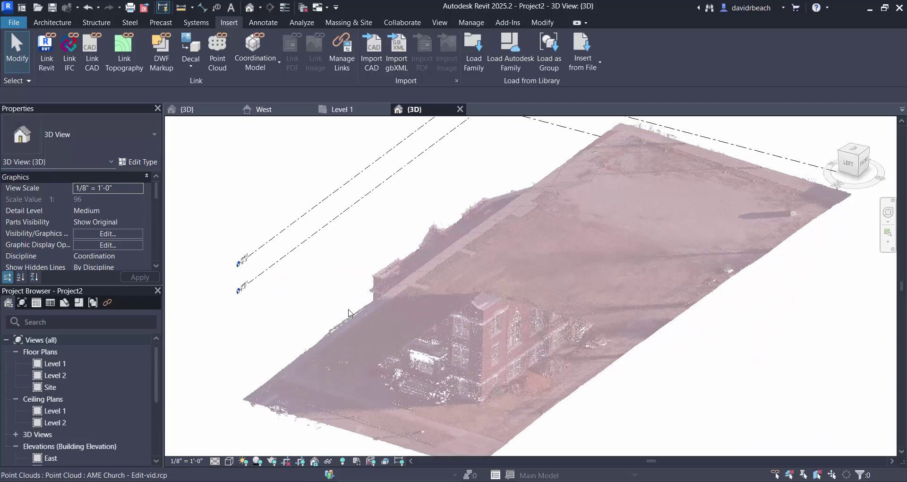
scroll(558, 291, "down", 3)
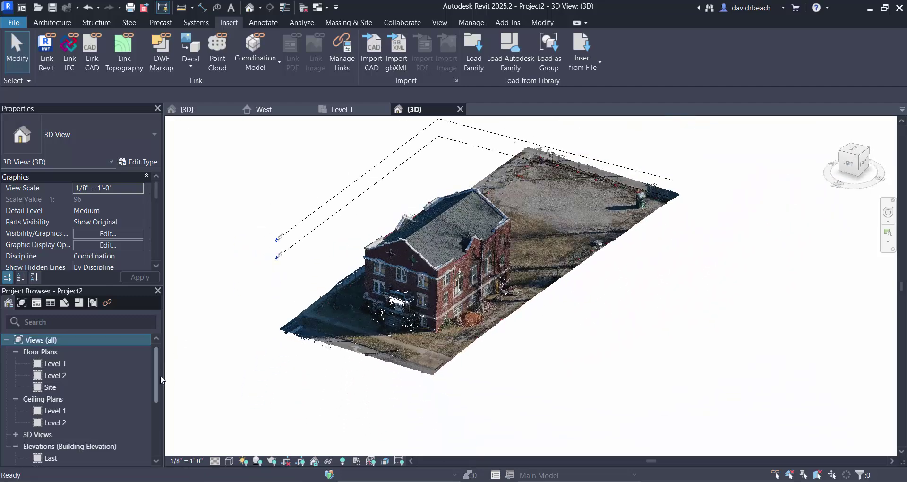
left_click(41, 339)
scroll(124, 404, "down", 2)
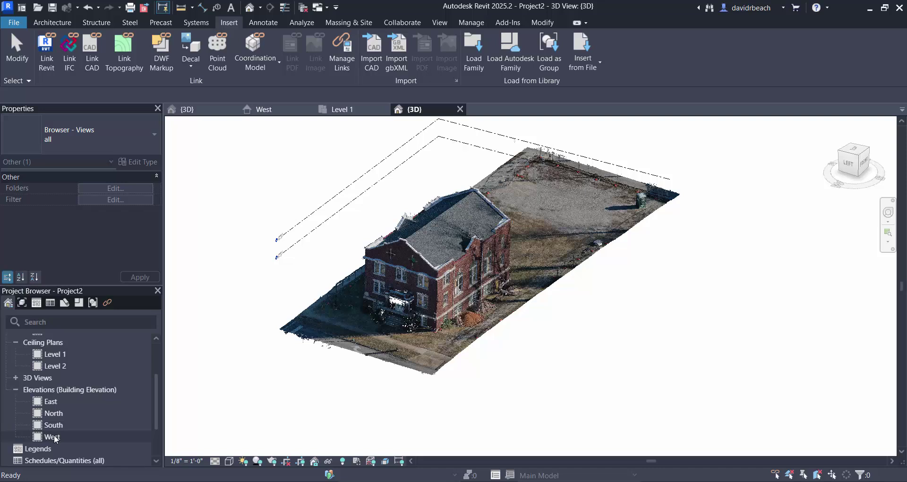
scroll(157, 351, "up", 2)
Step: In the Level 1 floor plan, move the west elevation marker clear of the church, beyond its entrance side
double_click(53, 363)
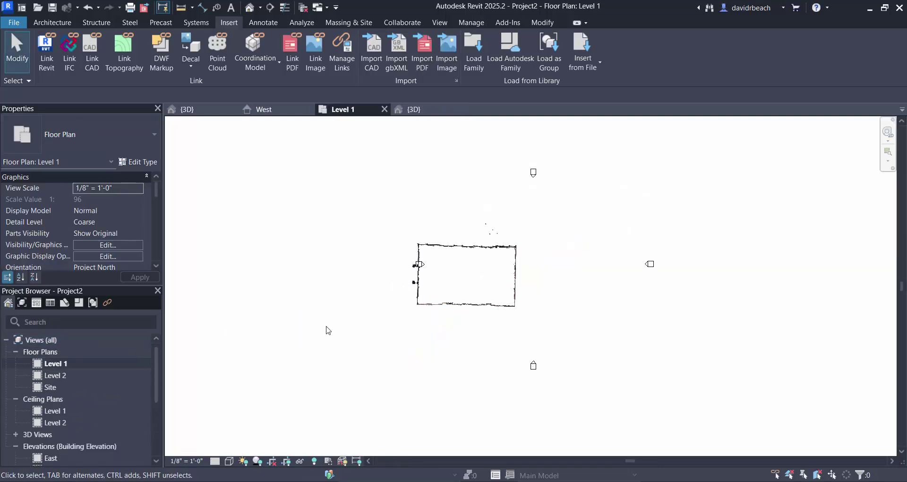
scroll(448, 261, "up", 2)
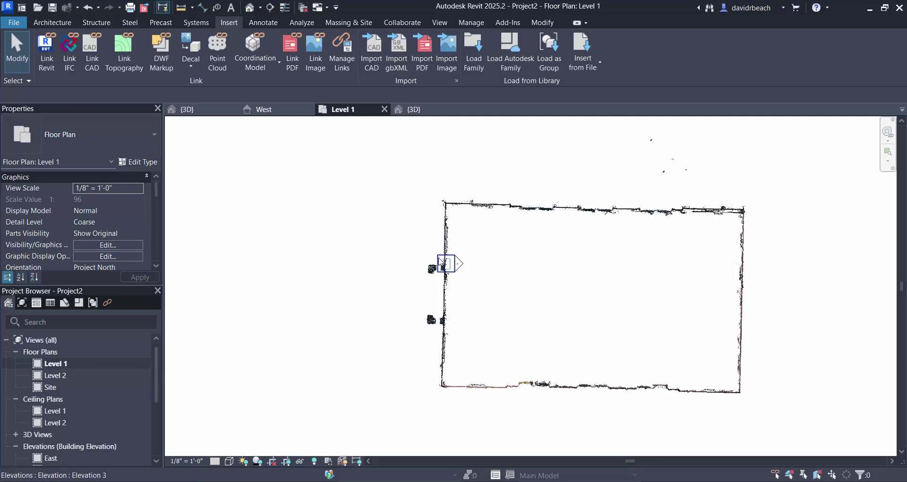
left_click(444, 263)
mouse_move(400, 261)
left_mouse_down()
mouse_move(286, 269)
mouse_move(269, 284)
left_mouse_up()
scroll(442, 221, "down", 2)
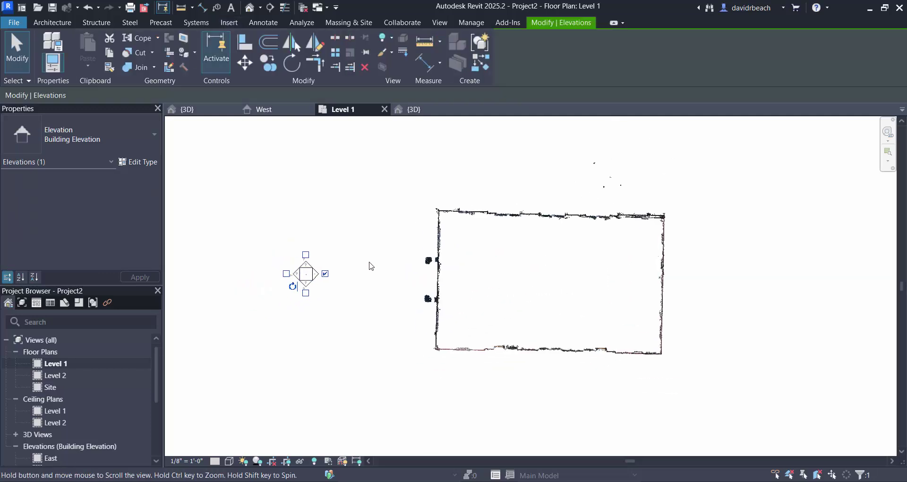
left_click(369, 266)
left_click(322, 272)
left_click_drag(445, 176, 318, 211)
key("Escape")
scroll(283, 244, "down", 2)
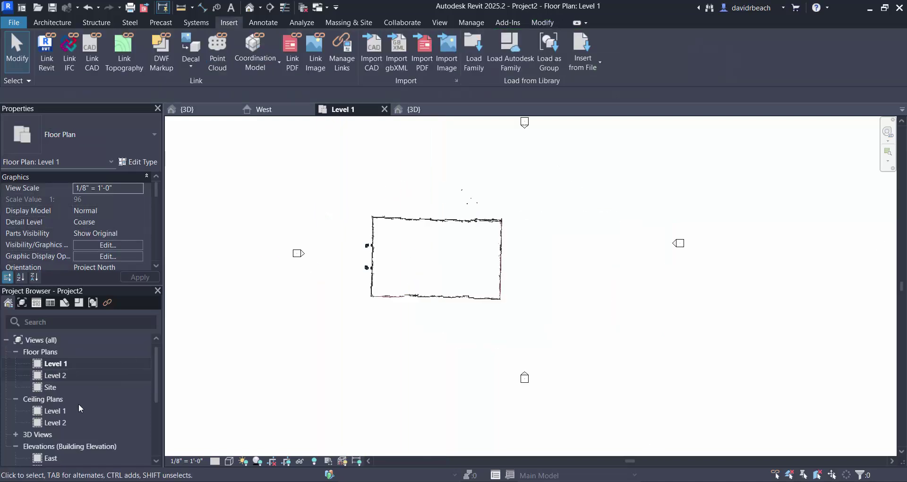
Step: Open the West elevation and examine how the church's point cloud sits relative to Level 1 and Level 2
scroll(154, 377, "down", 2)
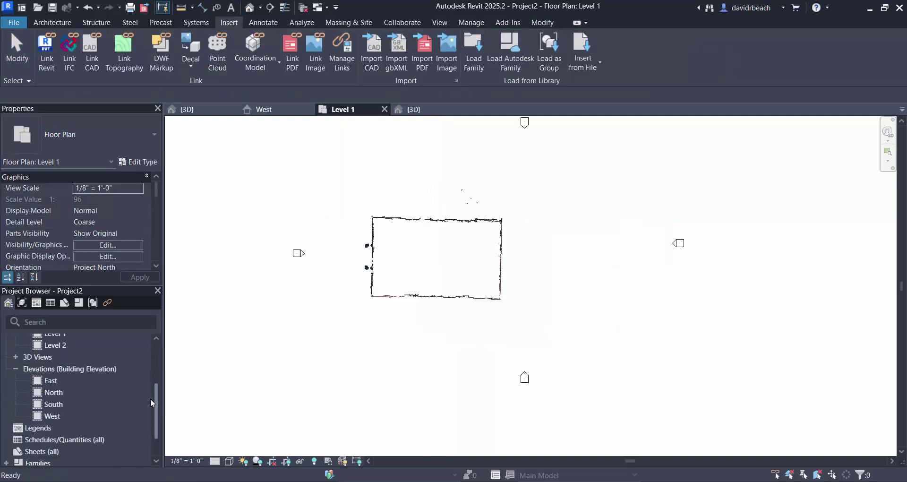
double_click(52, 410)
middle_click_drag(684, 214, 655, 204)
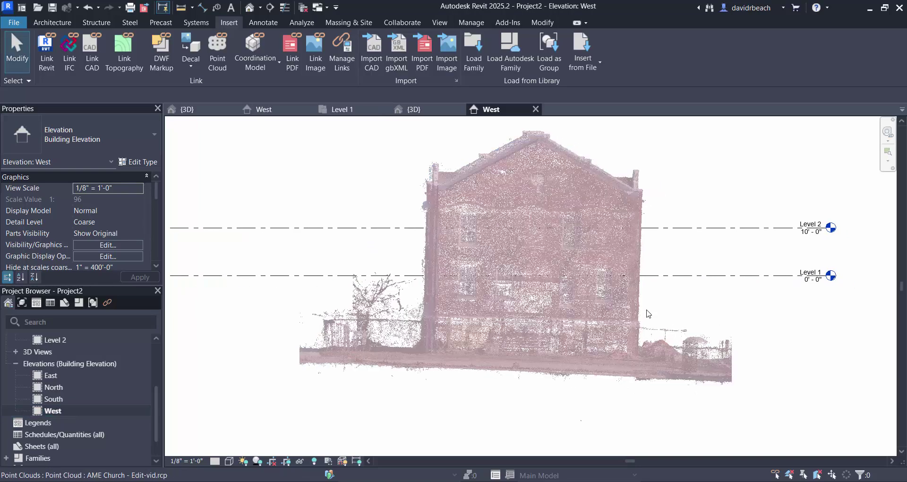
middle_click_drag(802, 356, 772, 362)
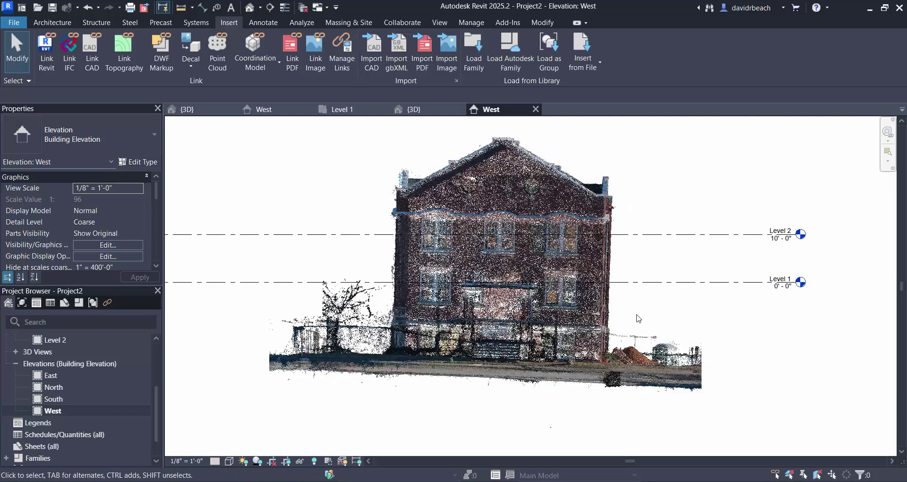
middle_click_drag(640, 318, 573, 328)
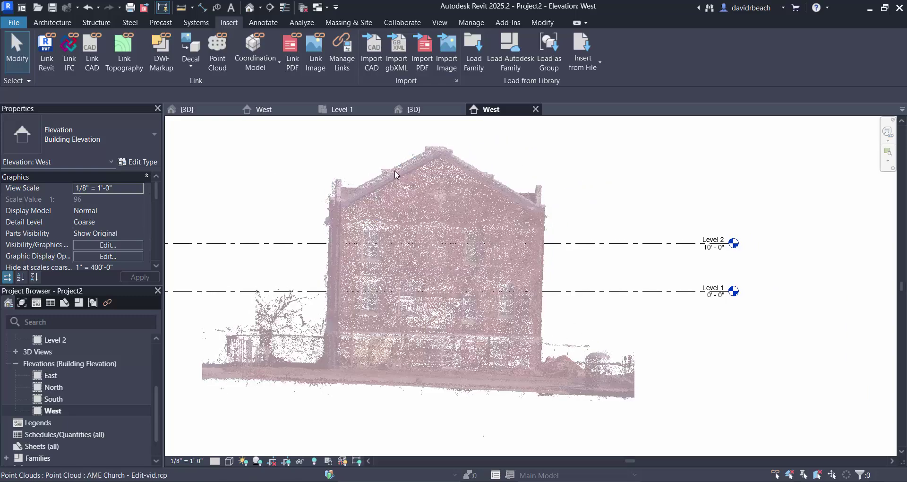
Step: Move the point cloud vertically so the base of the church's right-hand corner sits on Level 1
left_click(395, 171)
left_click(246, 63)
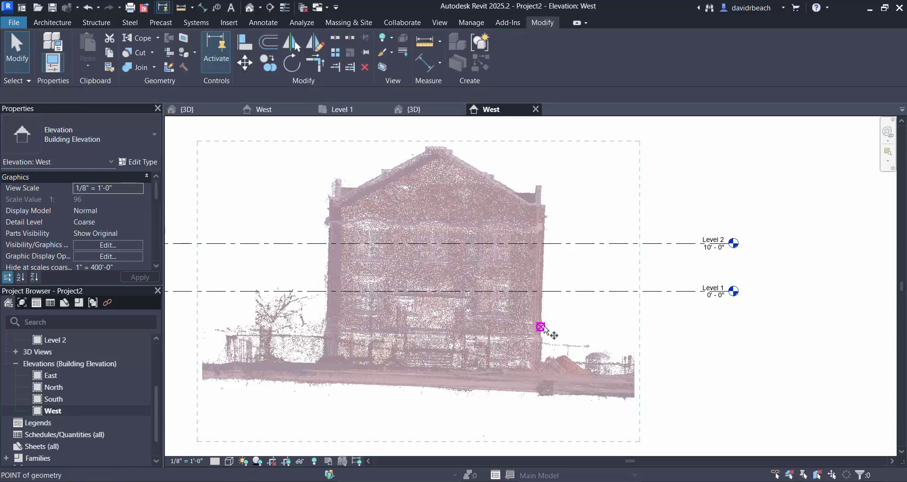
scroll(543, 327, "up", 5)
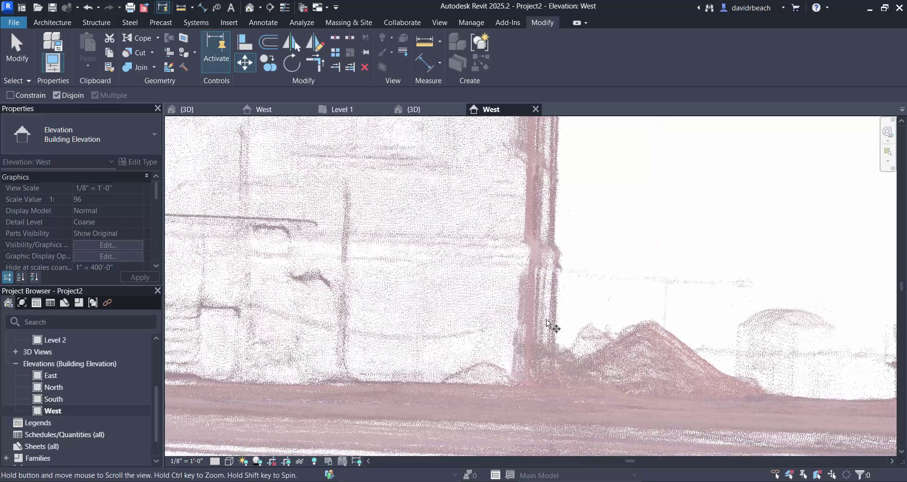
middle_click_drag(546, 317, 548, 312)
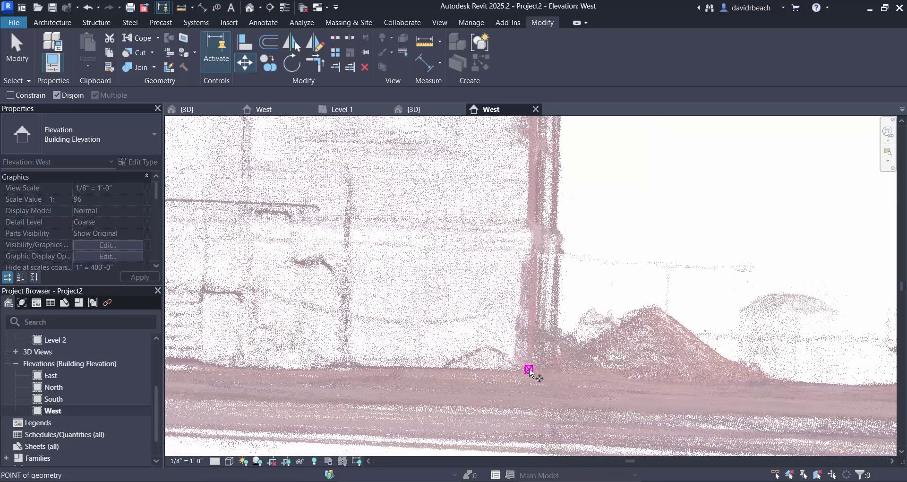
left_click(528, 369)
middle_click_drag(528, 285, 526, 349)
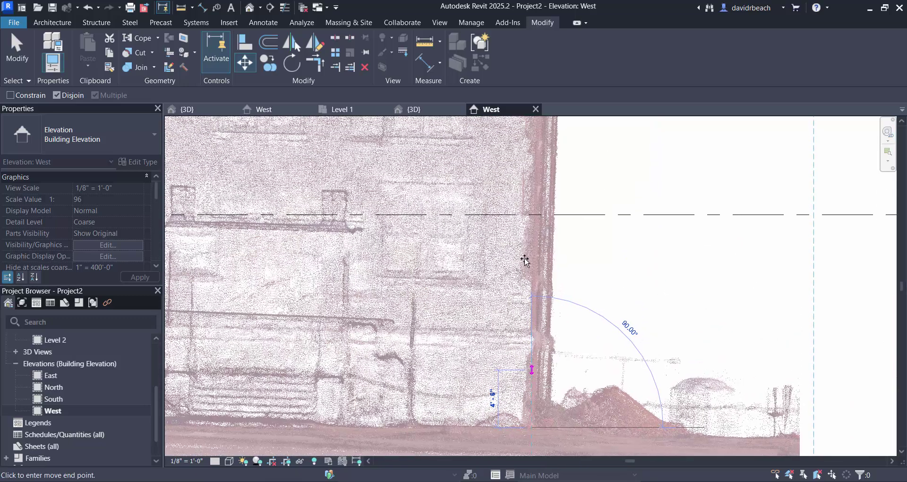
left_click(533, 216)
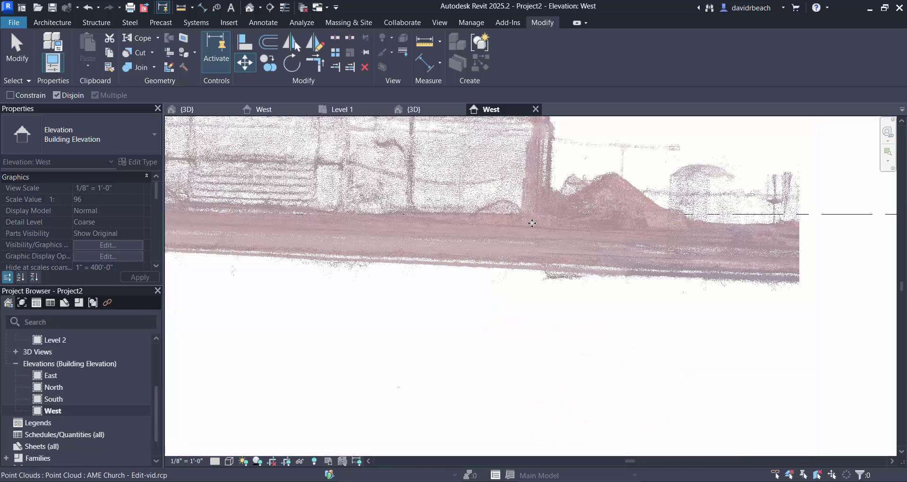
scroll(553, 239, "down", 2)
scroll(561, 278, "down", 1)
middle_click_drag(564, 291, 602, 398)
left_click(647, 244)
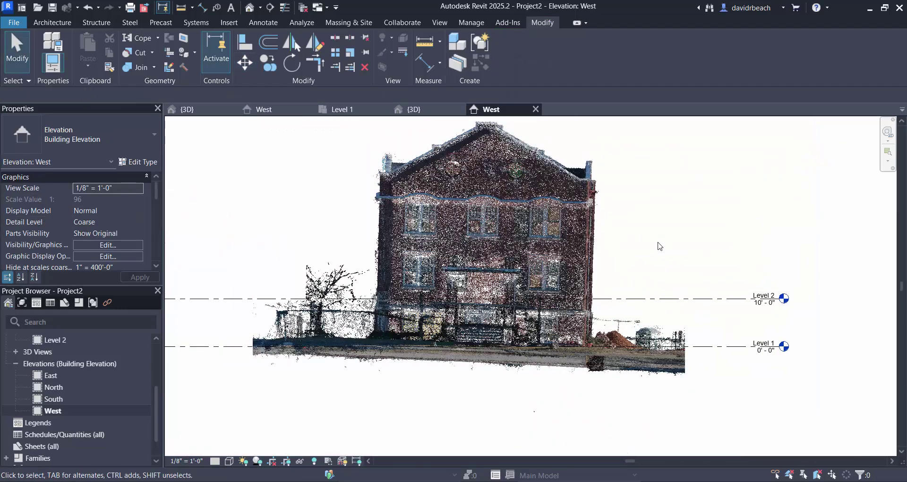
Step: Rotate the point cloud about the church's right-hand base corner so the left-hand base corner aligns with Level 1
left_click(570, 218)
left_click(292, 64)
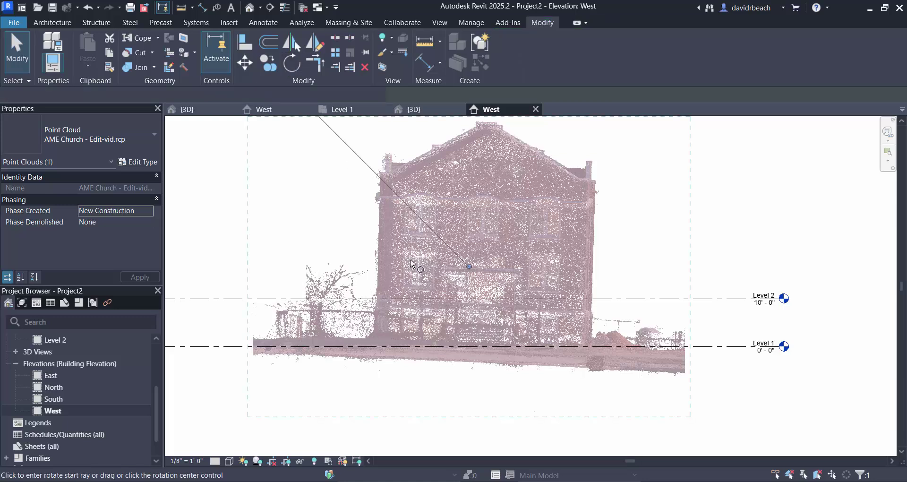
scroll(444, 238, "up", 2)
key("space")
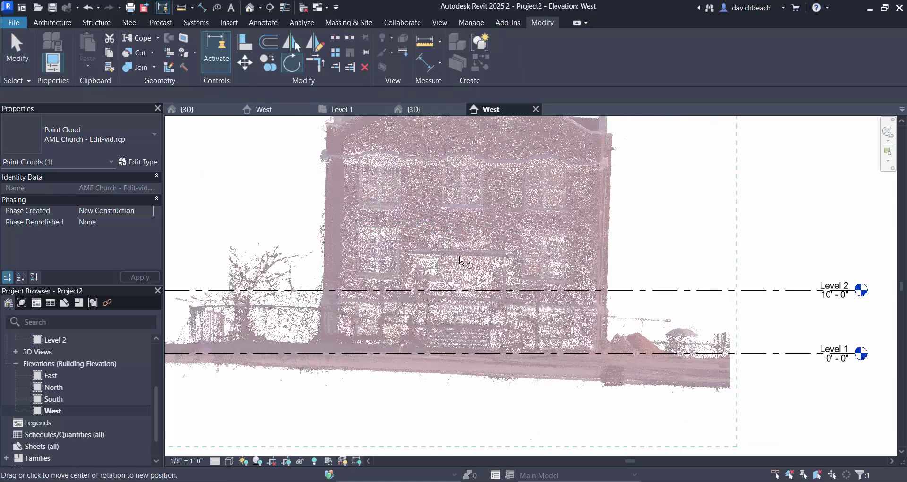
left_click(599, 348)
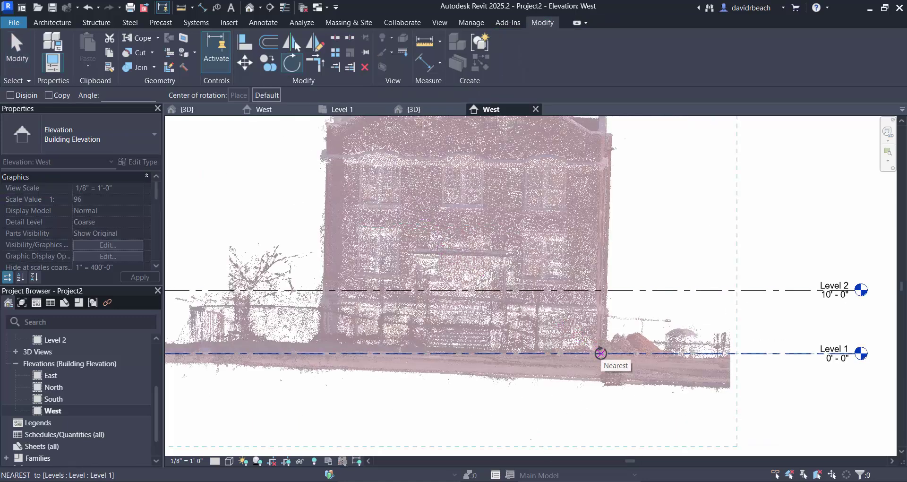
scroll(309, 352, "up", 3)
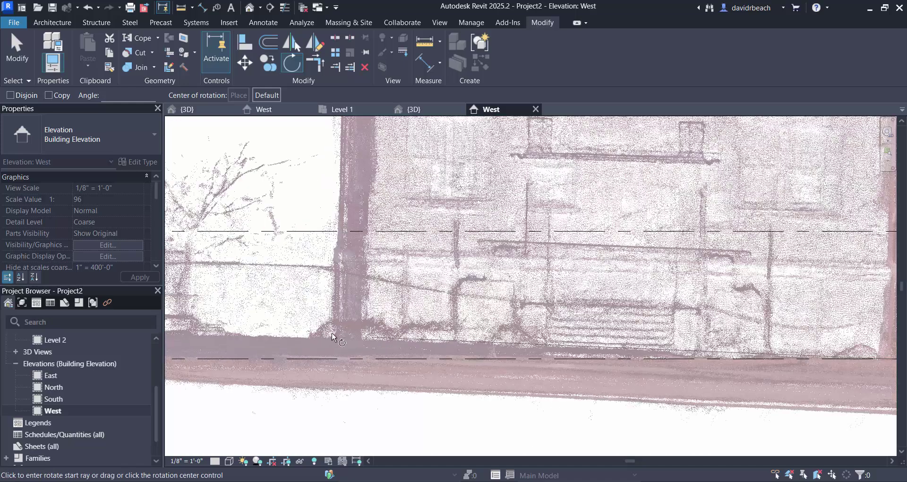
scroll(385, 345, "up", 3)
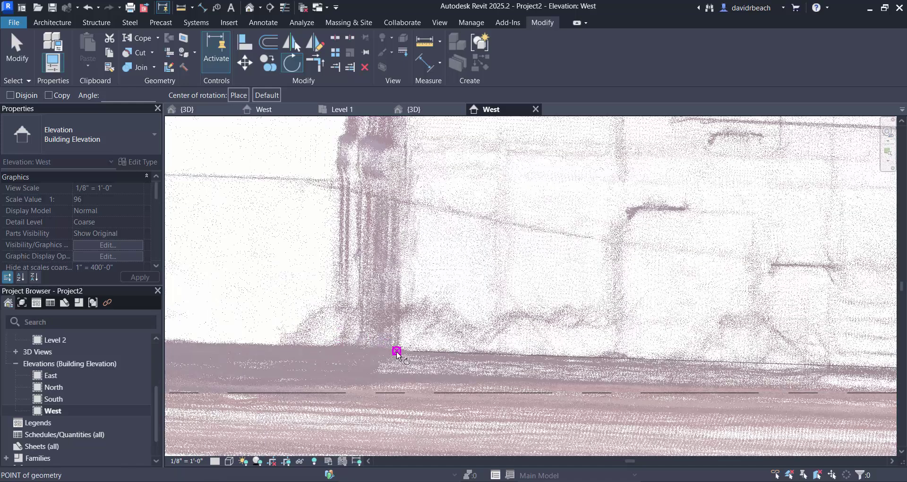
middle_click_drag(394, 356, 389, 361)
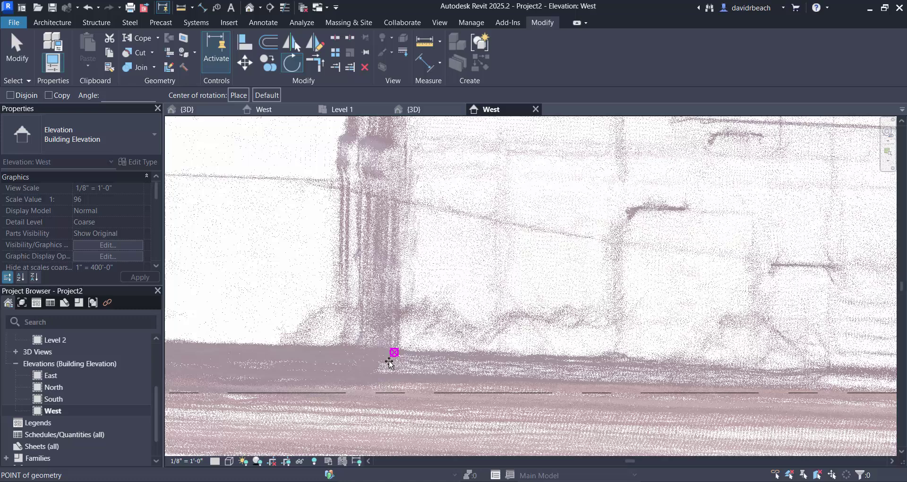
left_click(387, 392)
left_click(301, 316)
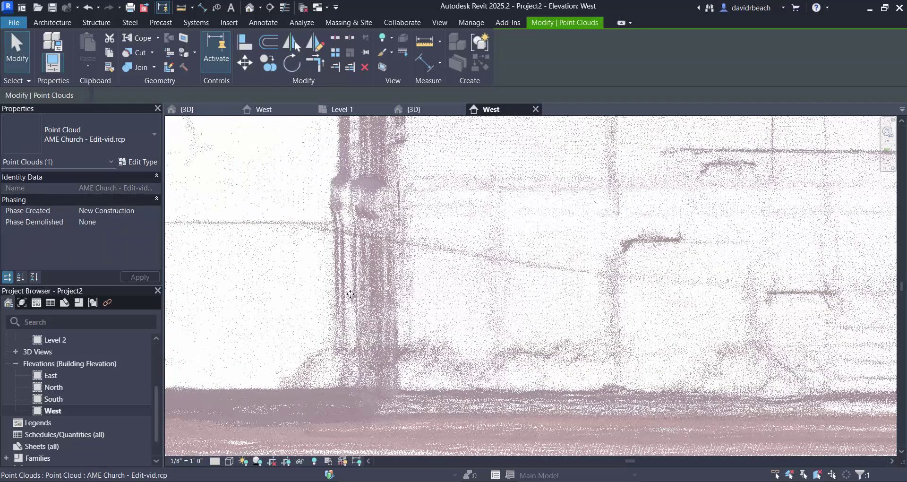
Step: Examine the leveled church front, its gable and the roofline in the West elevation
scroll(485, 256, "down", 3)
scroll(484, 256, "down", 3)
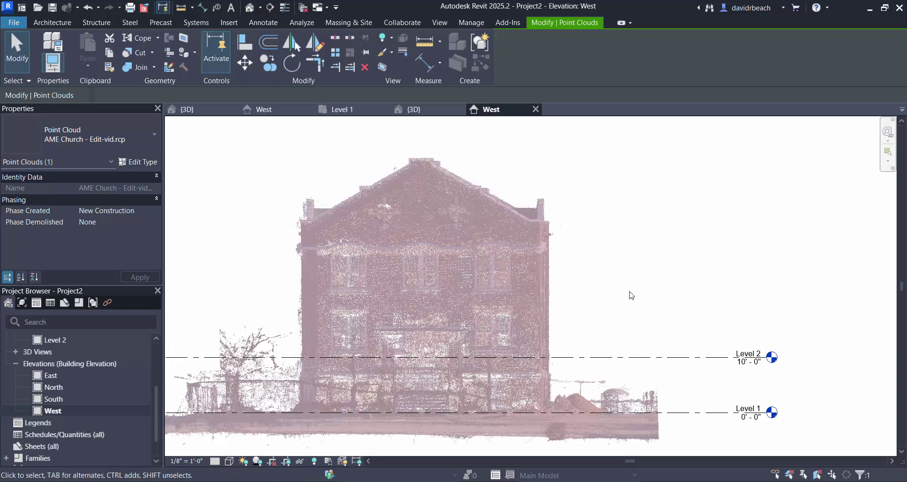
middle_click_drag(631, 295, 682, 296)
scroll(469, 149, "up", 2)
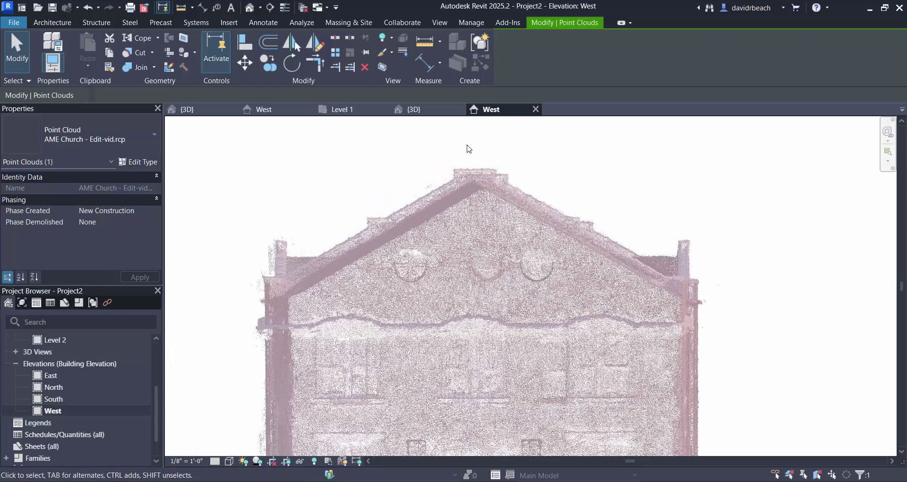
scroll(472, 154, "up", 2)
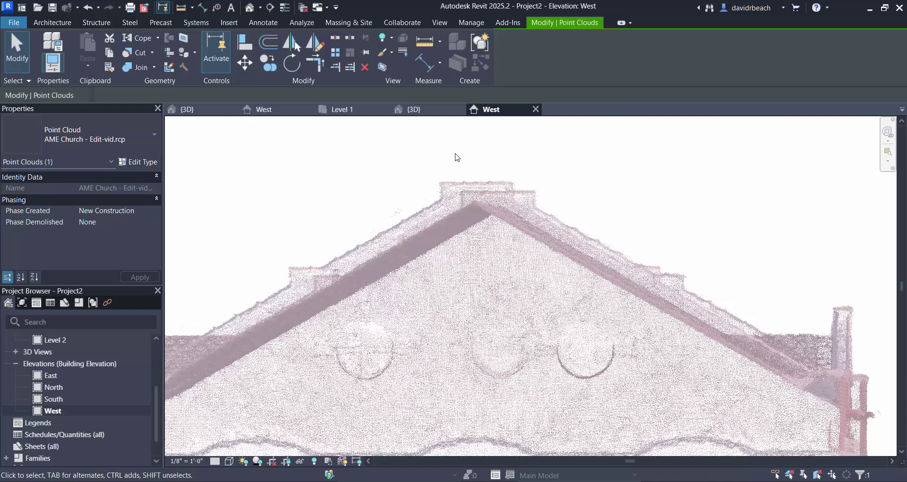
Step: Close the new project's West, 3D and Level 1 views and return to the AME Church - PointCloud project's 3D view
left_click(535, 110)
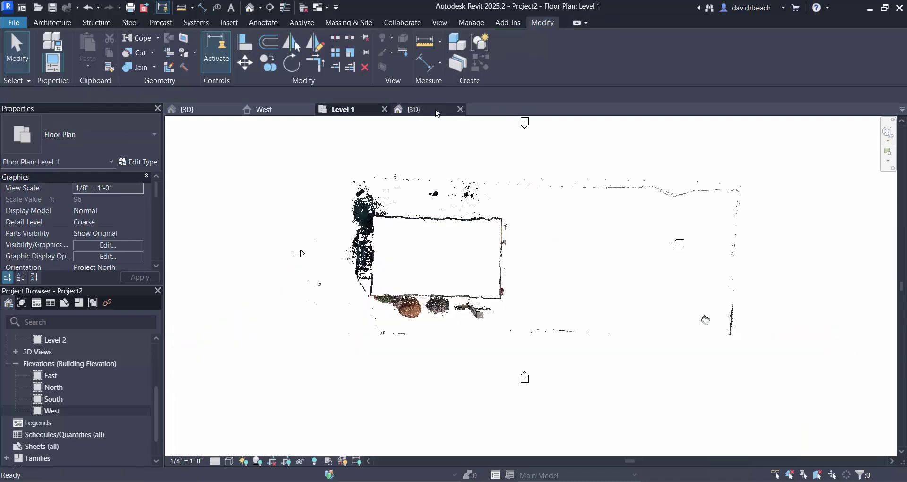
left_click(460, 109)
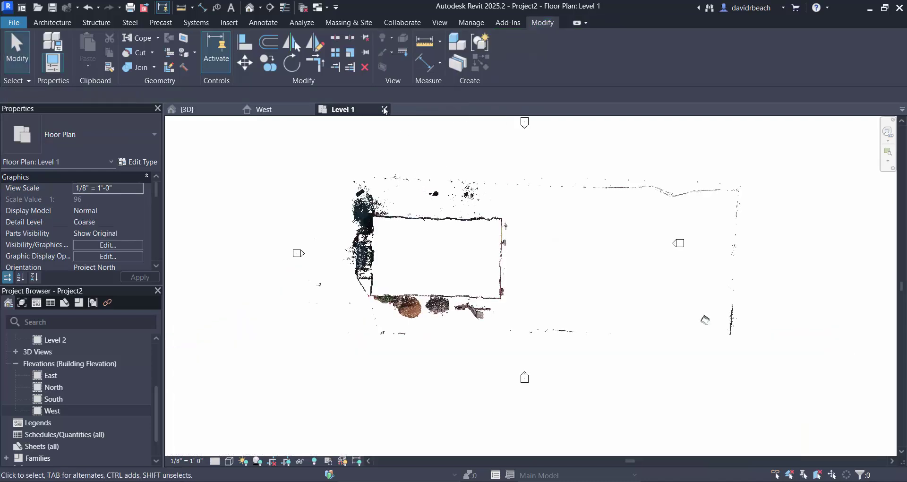
left_click(481, 248)
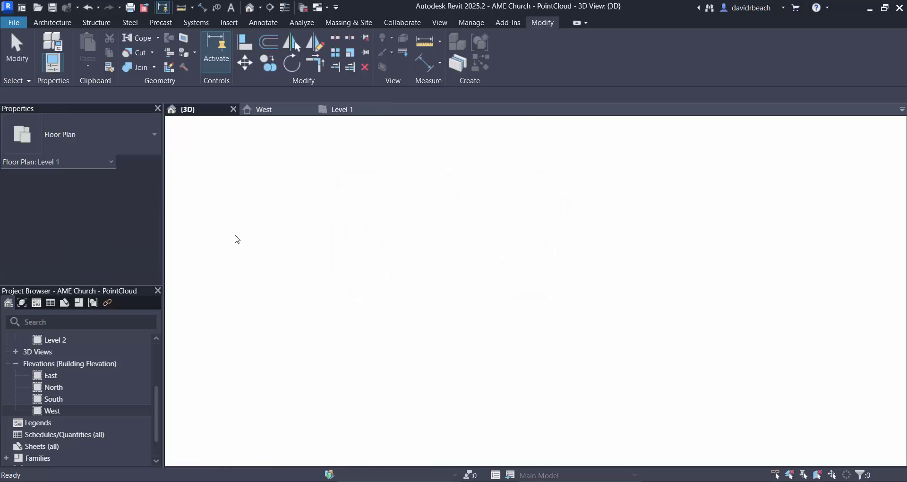
middle_click_drag(444, 323, 605, 341, "shift")
scroll(610, 347, "up", 3)
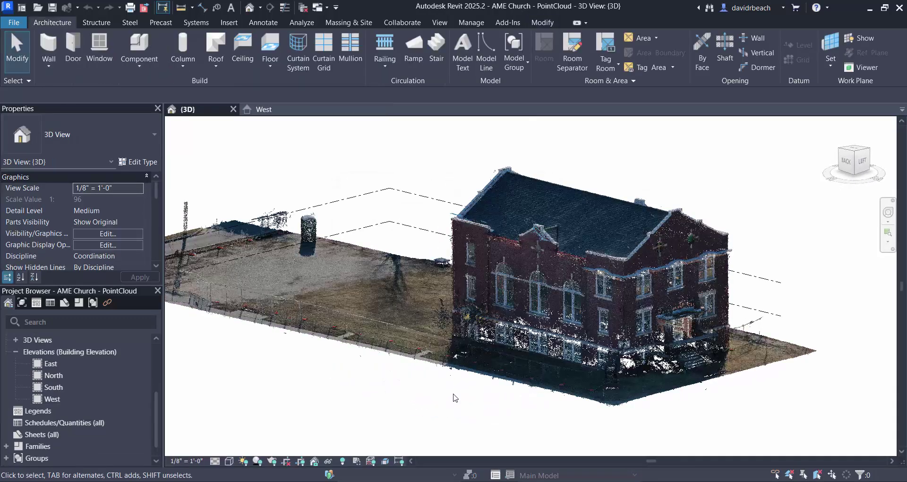
Step: Examine the church's side and front facades against the level planes in the 3D view
middle_click_drag(476, 408, 360, 411)
scroll(382, 384, "up", 1)
scroll(360, 411, "up", 1)
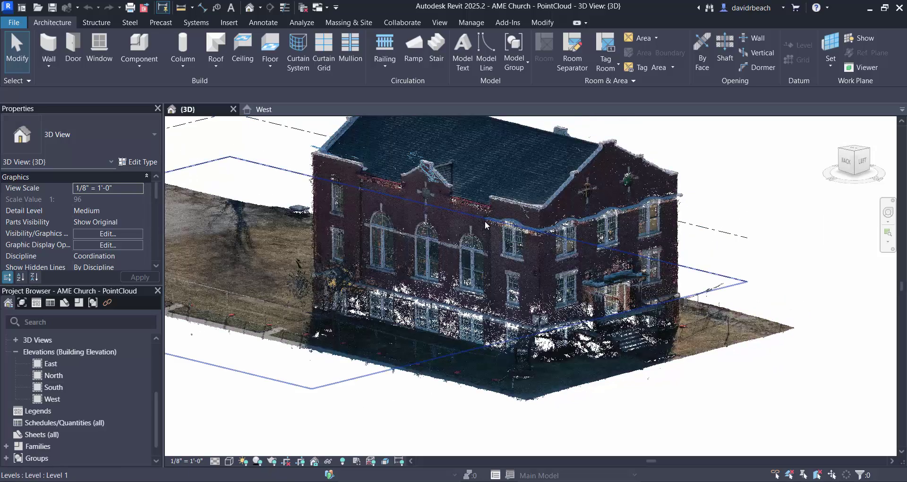
scroll(492, 189, "up", 3)
scroll(575, 206, "down", 4)
scroll(596, 261, "up", 2)
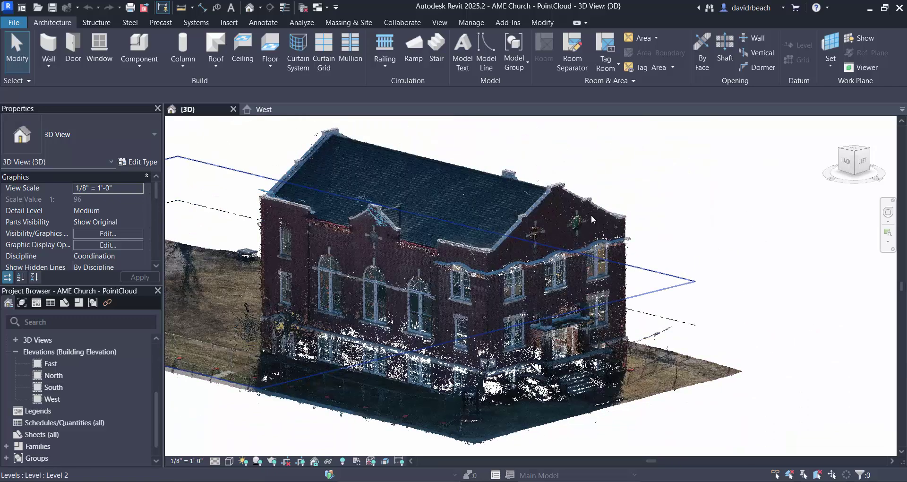
Step: Open the Level 1 floor plan and locate the church outline's northwest corner in the point cloud
left_click_drag(158, 407, 153, 362)
left_click(51, 365)
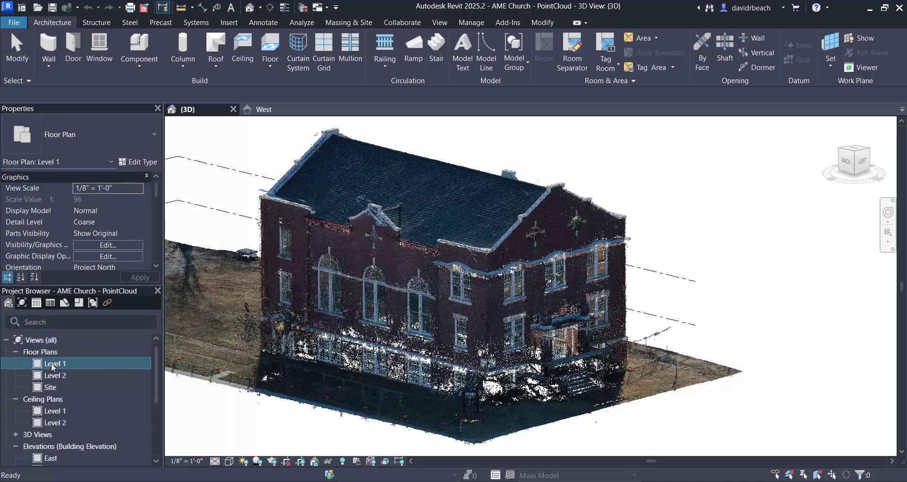
double_click(52, 365)
scroll(395, 261, "up", 5)
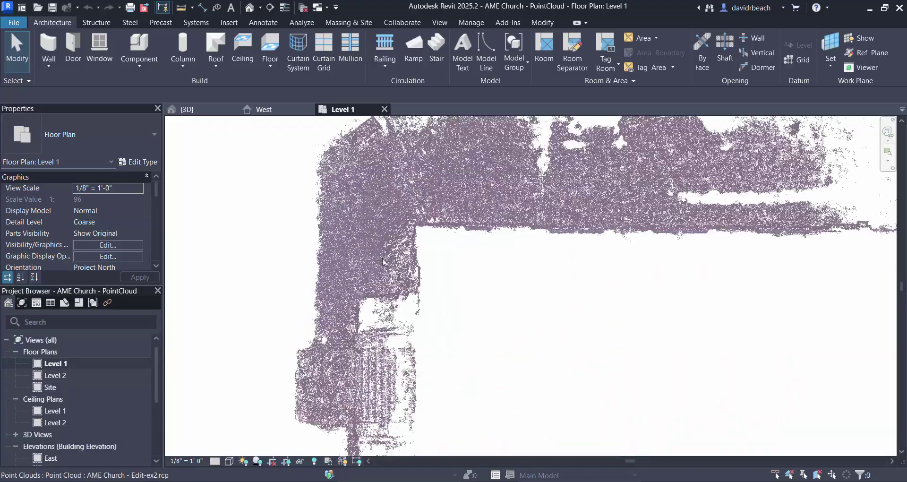
scroll(441, 252, "up", 3)
middle_click_drag(450, 228, 456, 260)
scroll(456, 262, "up", 3)
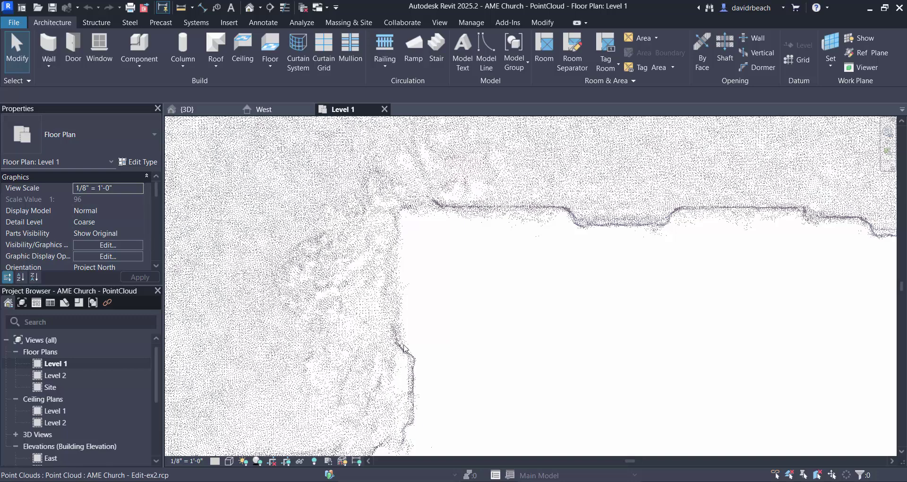
middle_click_drag(457, 292, 467, 301)
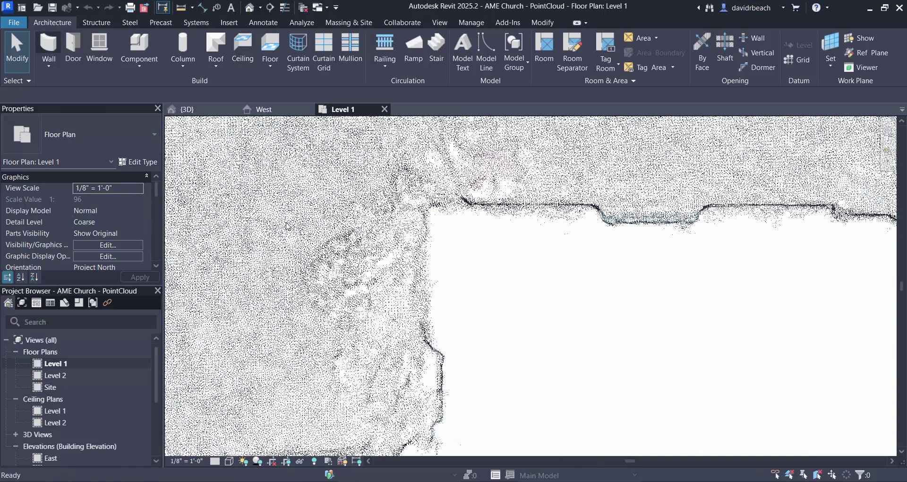
Step: Start a Generic - 8" wall and set its location line to Finish Face: Exterior
left_click(44, 43)
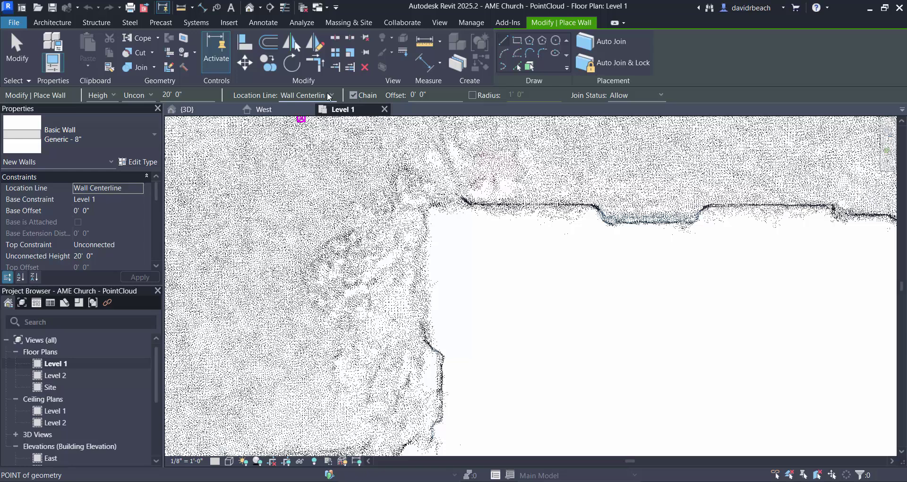
scroll(423, 196, "up", 2)
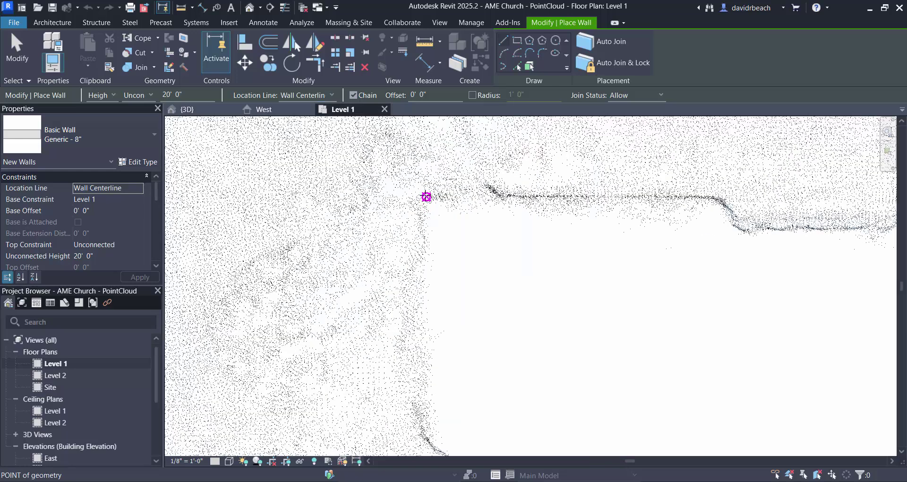
left_click(429, 196)
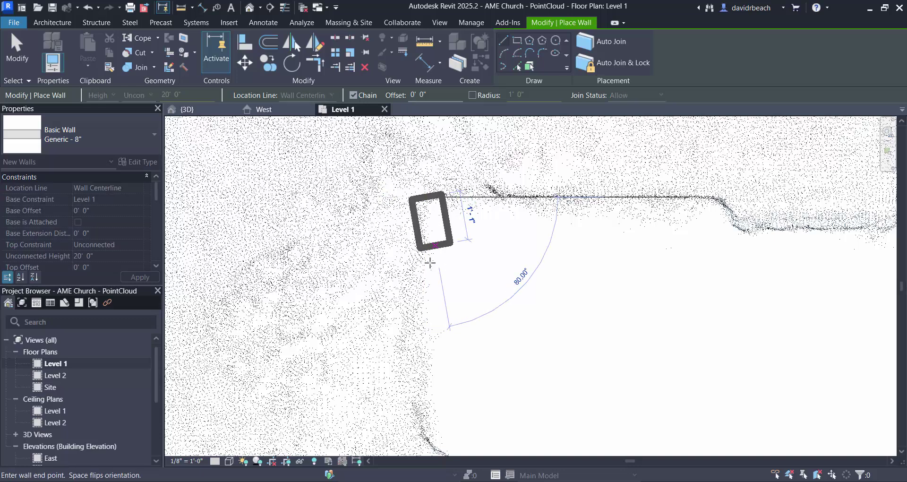
key("Escape")
left_click(313, 94)
left_click(321, 126)
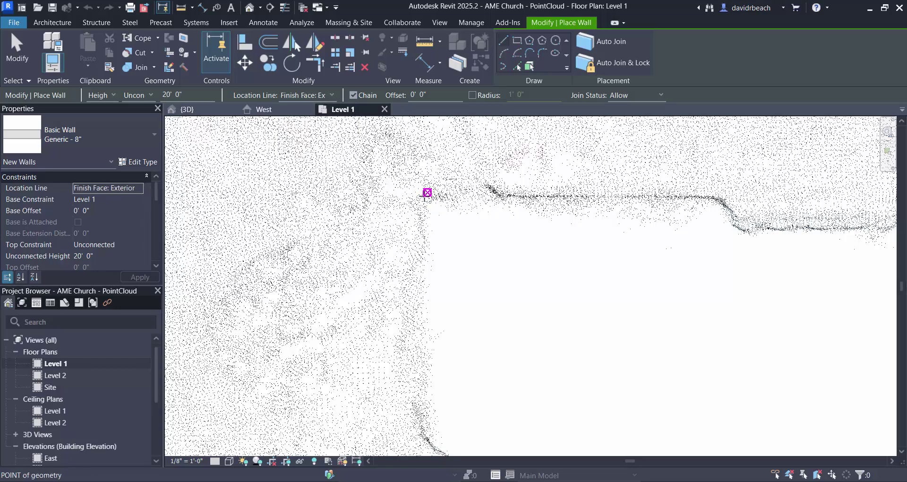
Step: Draw the church's front wall straight along the point cloud from the northwest corner to the southwest corner
left_click(424, 196)
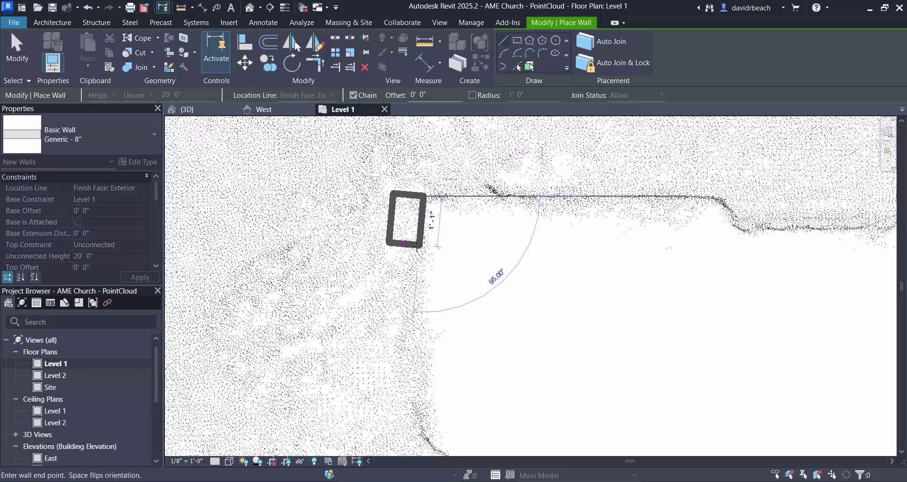
scroll(414, 245, "down", 2)
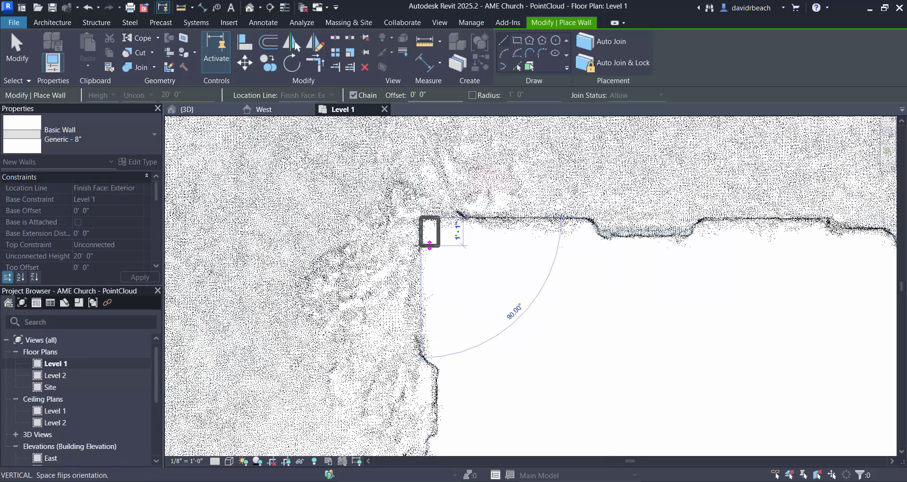
scroll(428, 265, "up", 4)
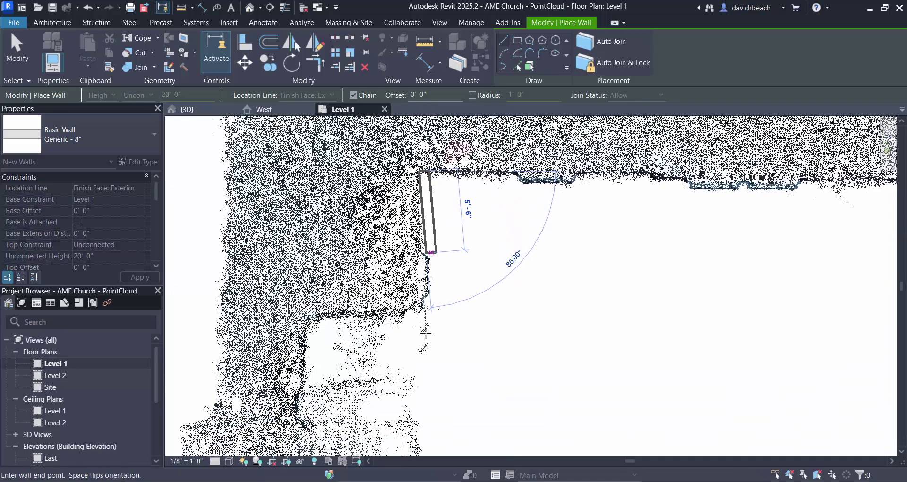
middle_click_drag(405, 409, 402, 186)
scroll(393, 382, "up", 2)
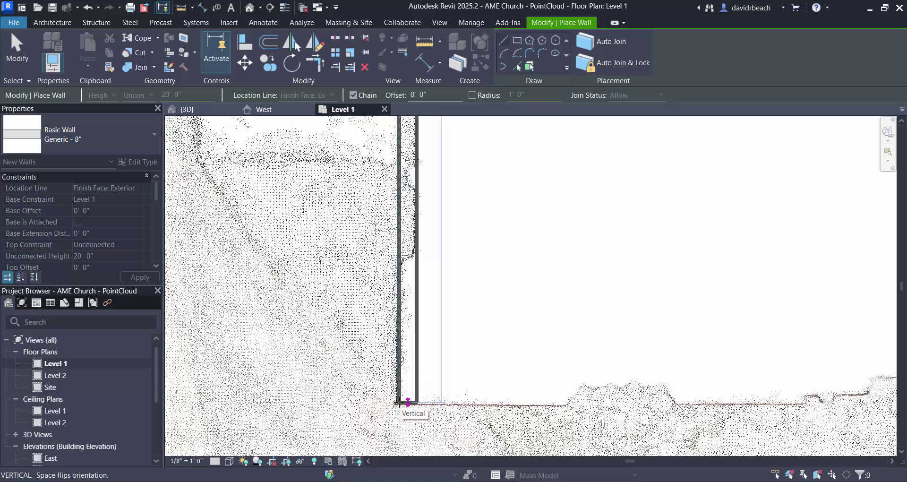
left_click(408, 402)
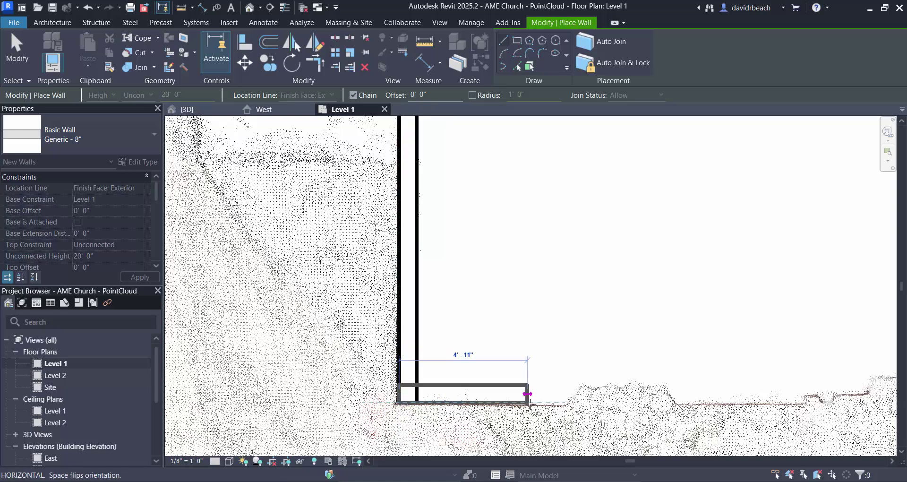
Step: Continue the wall about 18' along the south side, jog it inward 1', and extend it along the recessed facade
middle_click_drag(623, 402, 465, 402)
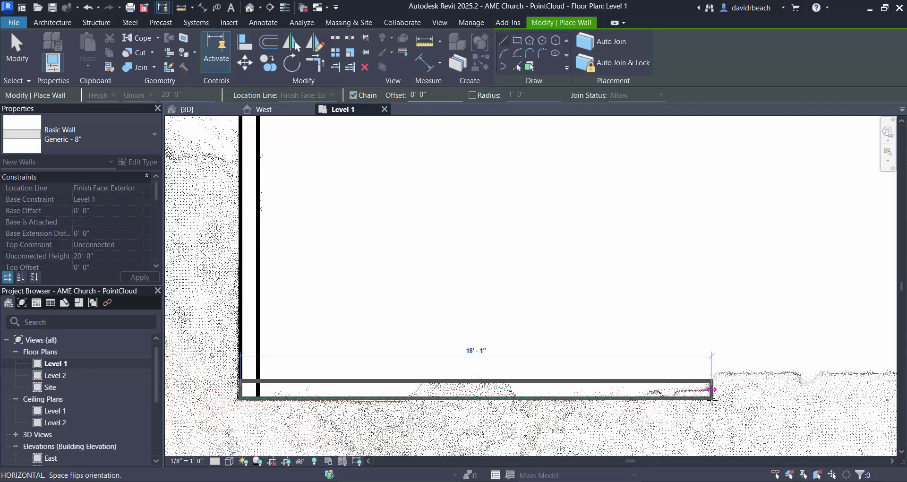
left_click(709, 399)
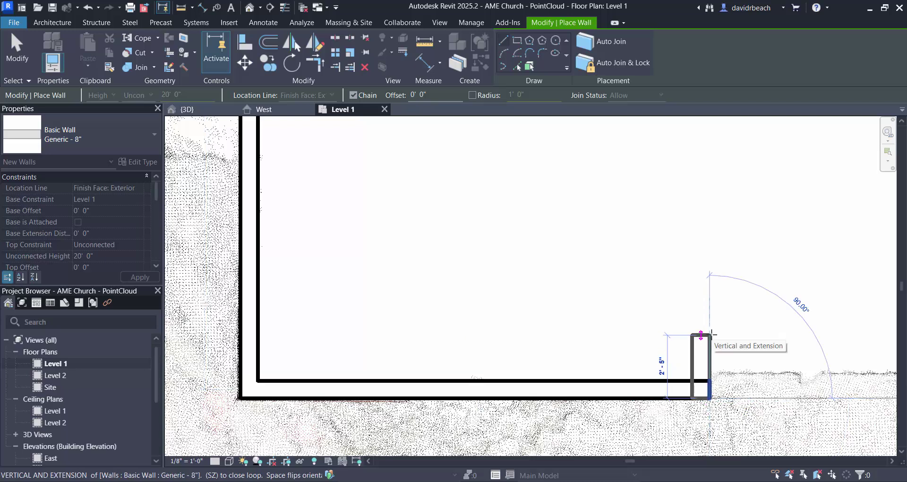
type("1")
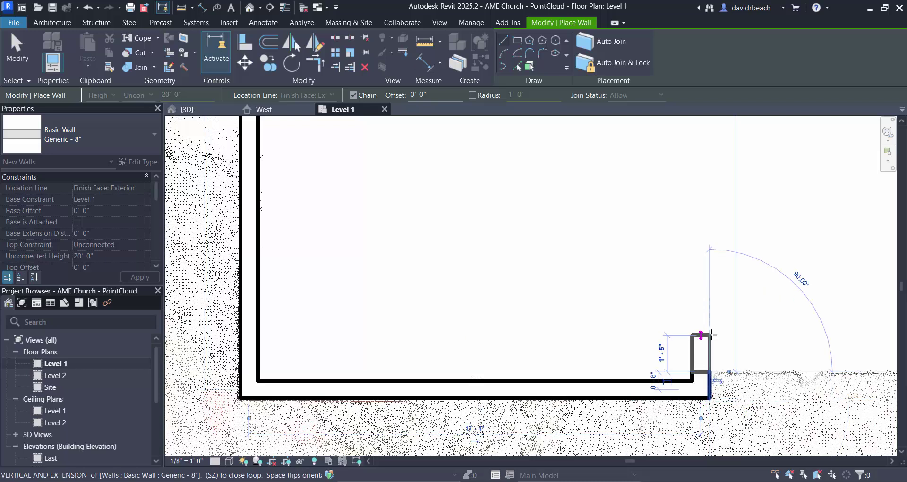
middle_click_drag(755, 325, 630, 330)
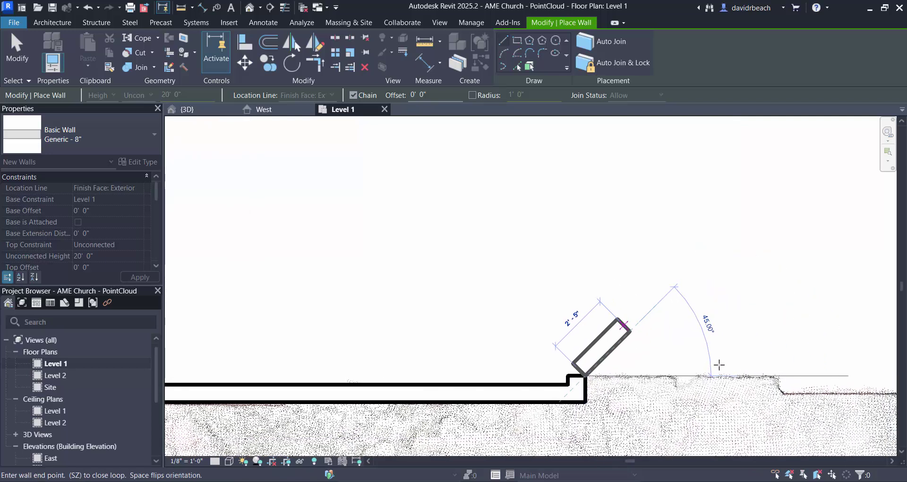
left_click(818, 369)
key("Escape")
key("Escape")
Step: Draw an 18' wall along the church's north side, starting from the front wall's northwest corner
scroll(696, 290, "down", 3)
scroll(650, 265, "down", 1)
middle_click_drag(621, 227, 622, 380)
middle_click_drag(567, 222, 552, 424)
scroll(467, 253, "up", 2)
scroll(469, 254, "up", 3)
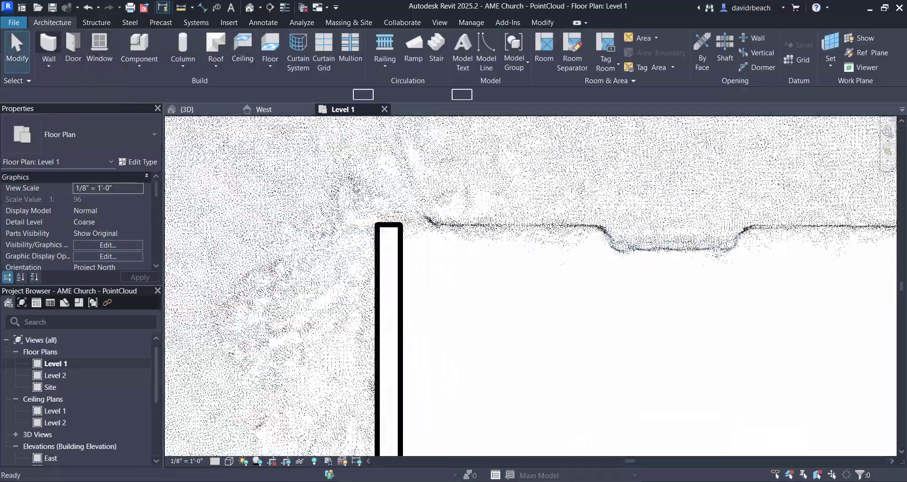
key("w")
key("a")
left_click(377, 224)
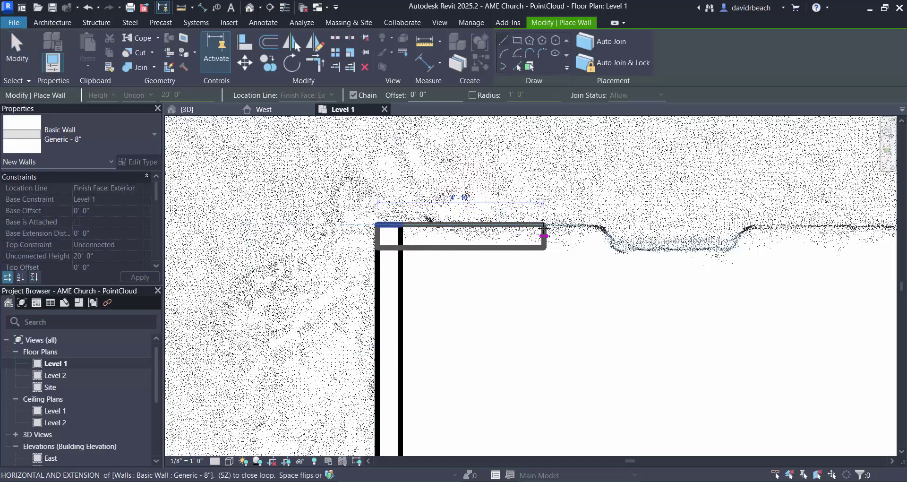
type("18")
key("Return")
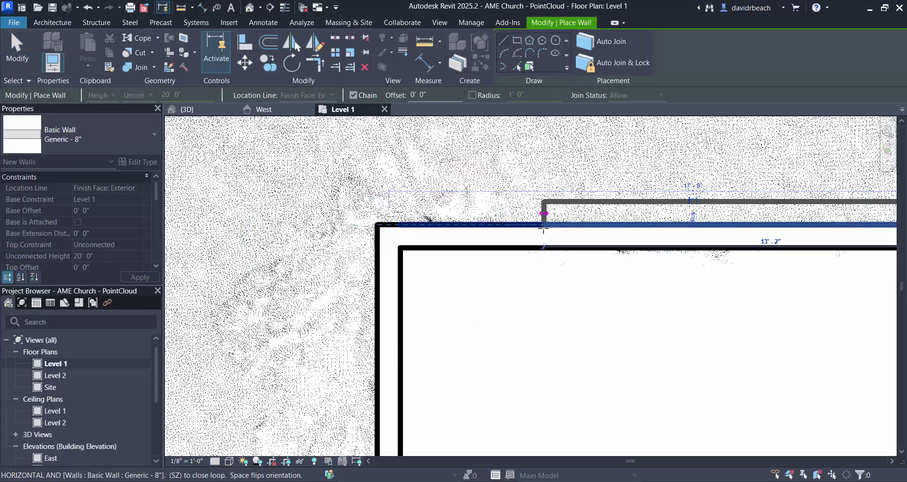
Step: Jog the north wall inward about 1' and extend it along the recessed facade in the point cloud
scroll(553, 329, "down", 2)
middle_click_drag(639, 326, 506, 325)
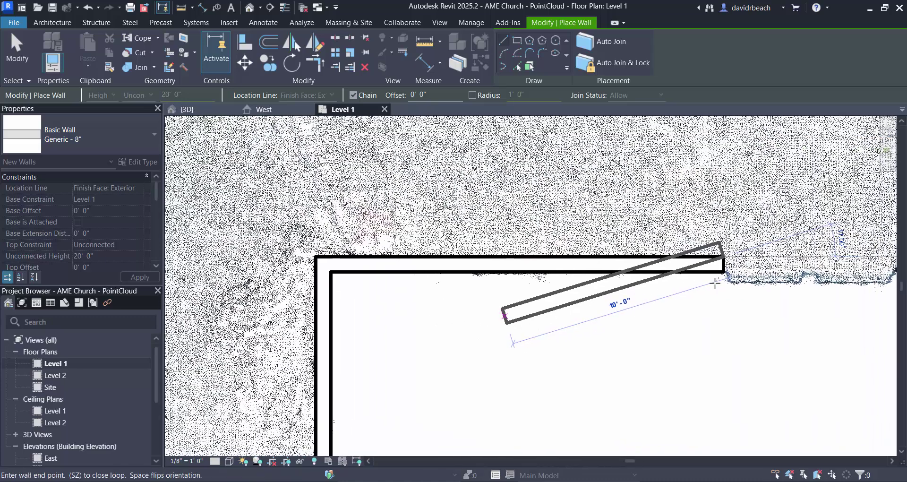
middle_click_drag(725, 318, 709, 325)
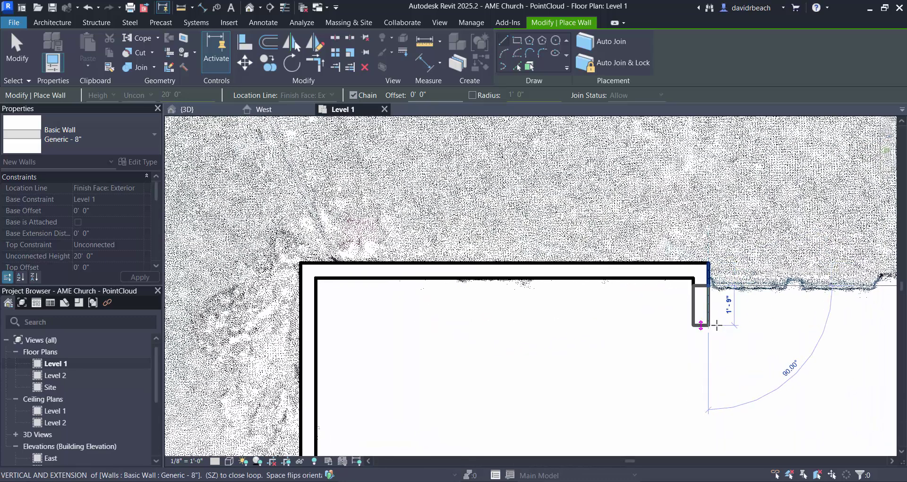
middle_click_drag(721, 314, 516, 322)
left_click(803, 286)
key("Escape")
key("Escape")
Step: Open the 3D view and examine how the new walls line up with the church's point cloud facades
scroll(602, 348, "down", 2)
middle_click_drag(595, 399, 559, 247)
scroll(536, 212, "down", 1)
middle_click_drag(536, 212, 515, 230)
scroll(524, 203, "down", 1)
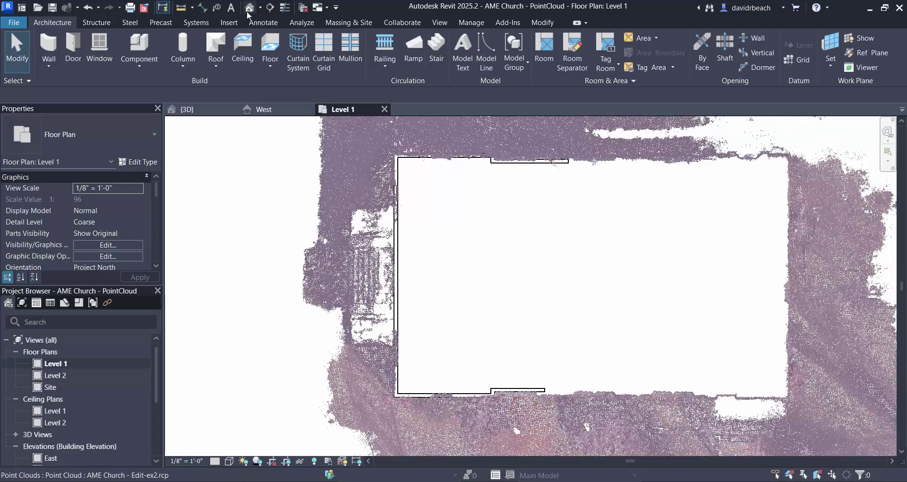
left_click(247, 12)
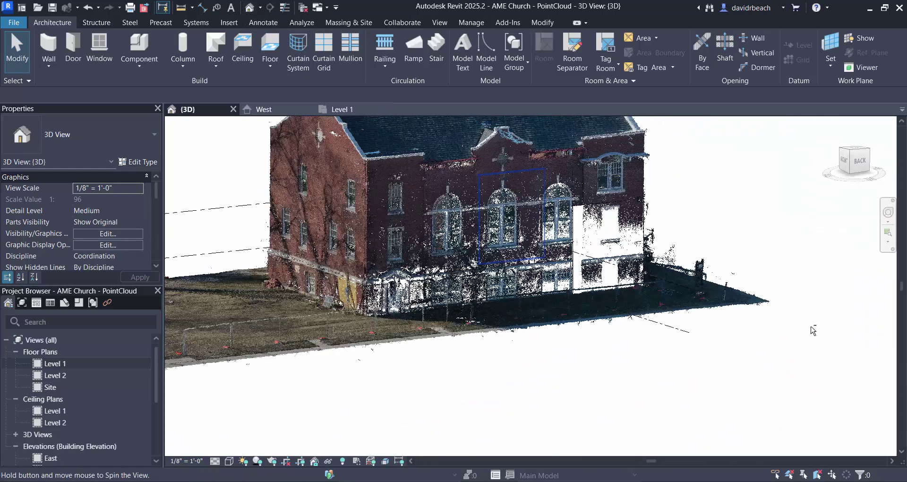
middle_click_drag(814, 329, 680, 328, "shift")
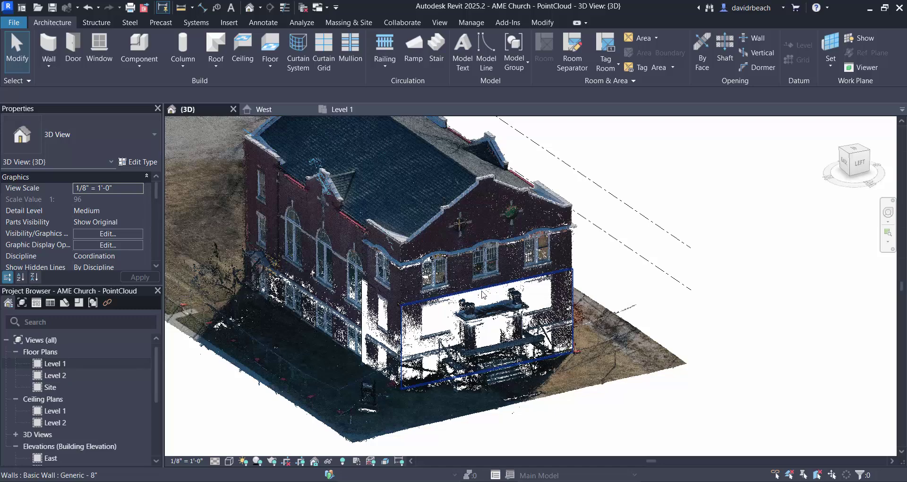
scroll(501, 298, "up", 5)
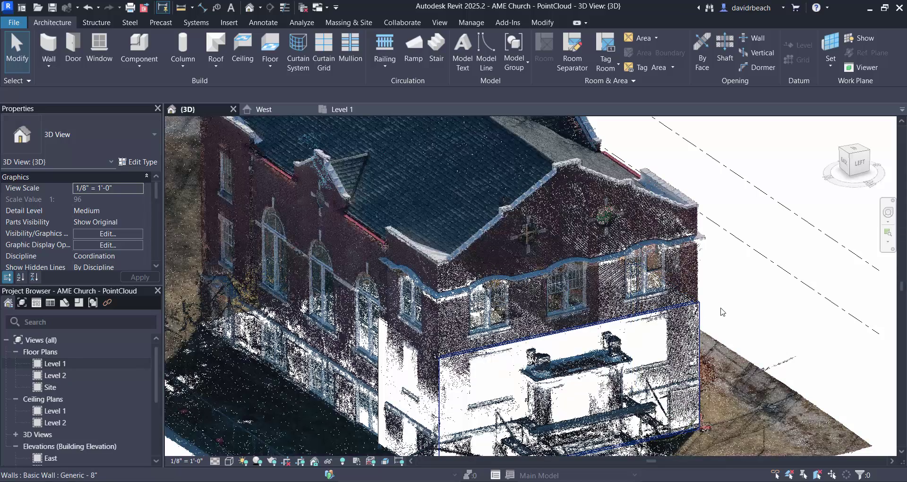
middle_click_drag(737, 308, 723, 269)
left_click(636, 289)
scroll(750, 280, "down", 1)
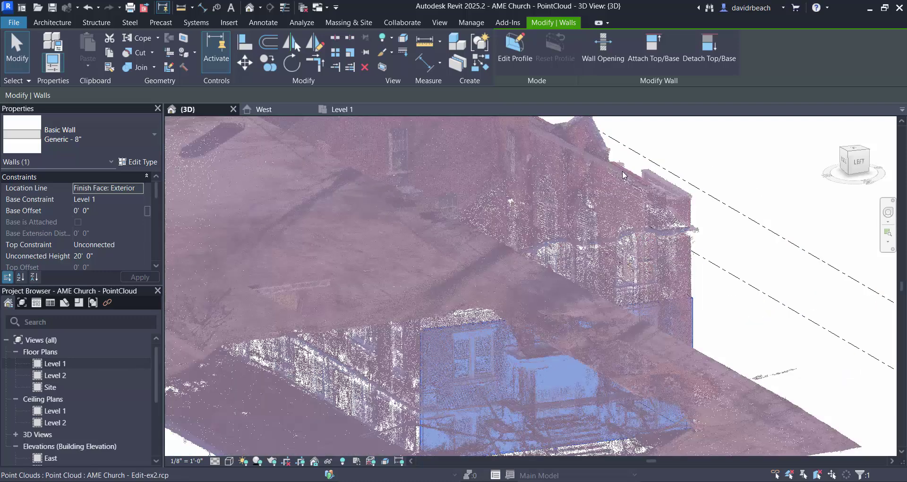
scroll(719, 177, "down", 2)
middle_click_drag(719, 177, 677, 195)
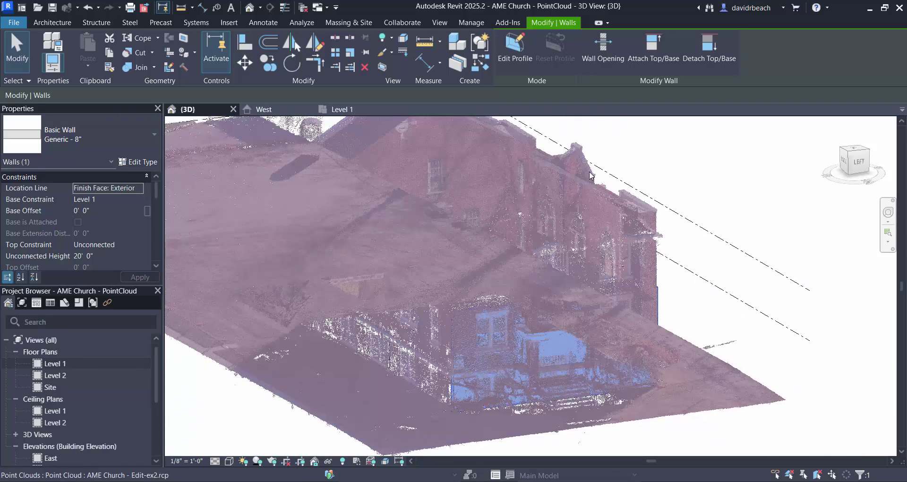
left_click(517, 46)
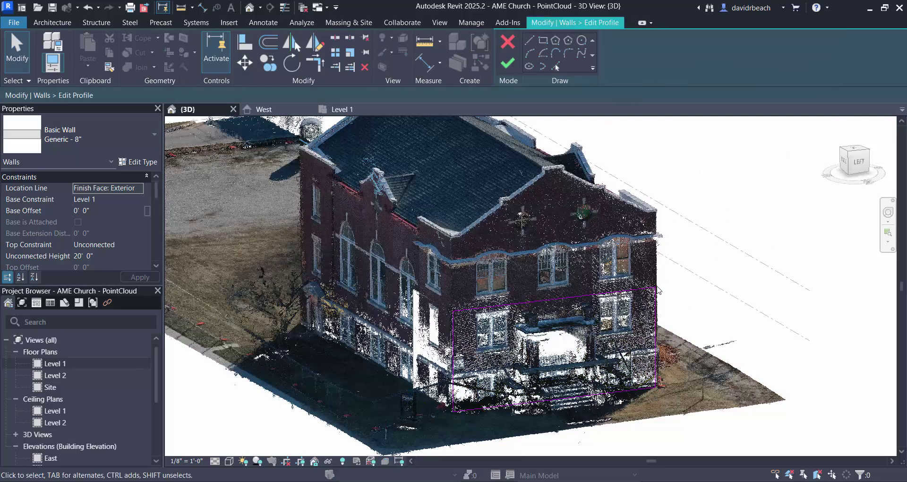
left_click(508, 64)
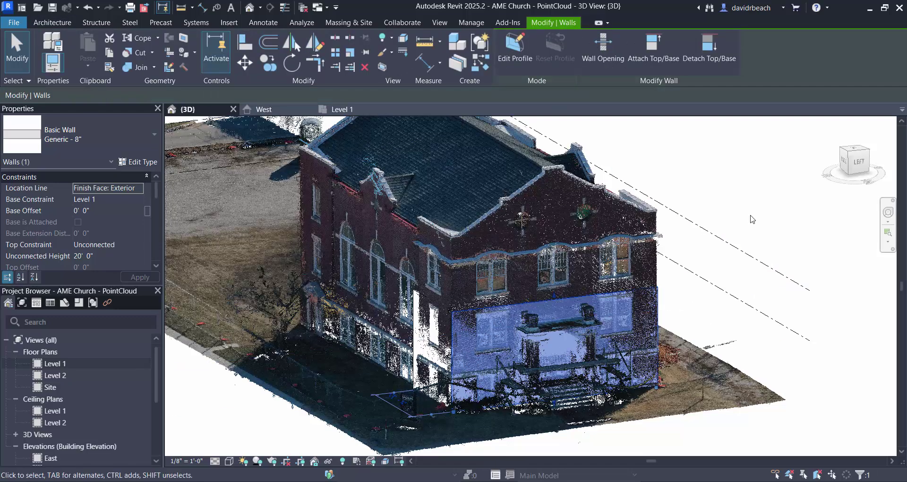
left_click(752, 220)
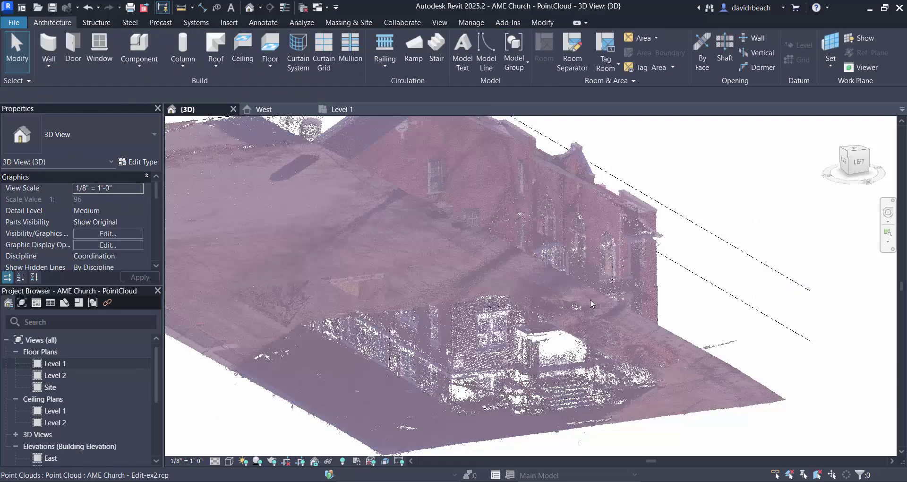
Step: Open the front wall's profile for editing and face the west facade straight on
left_click(592, 298)
left_click(506, 44)
left_click(855, 163)
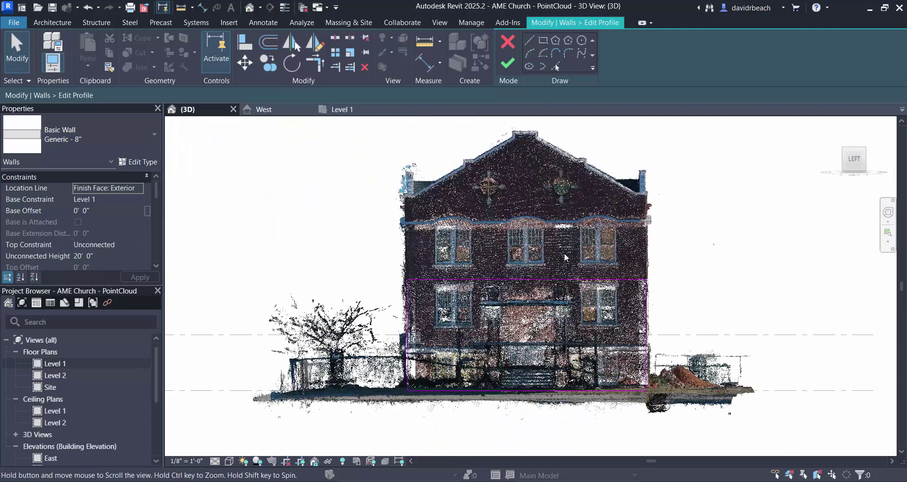
scroll(569, 189, "up", 4)
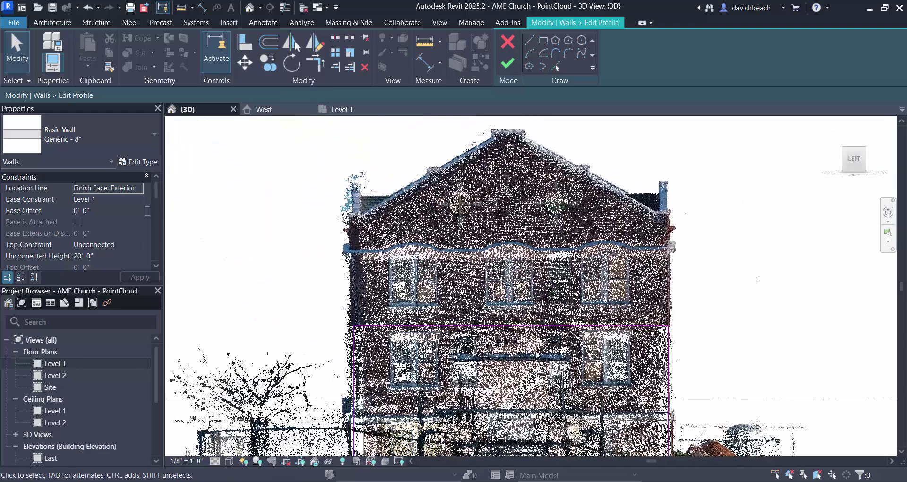
middle_click_drag(502, 133, 505, 155)
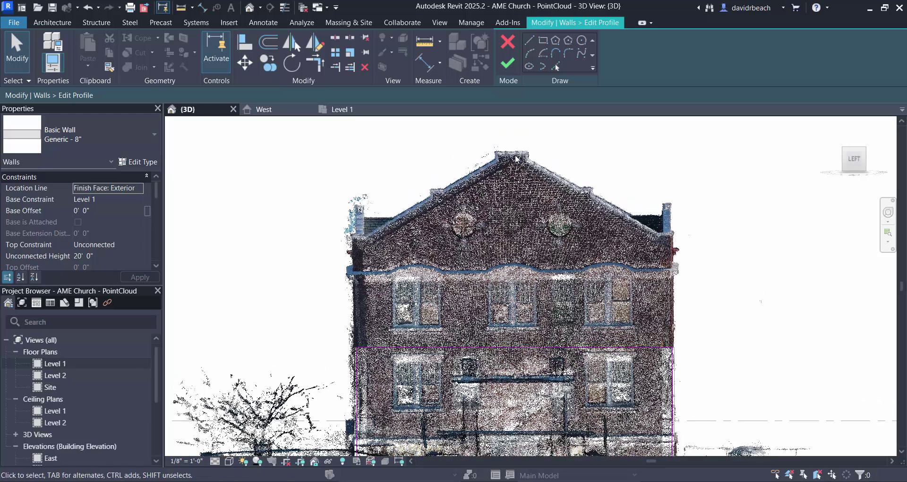
Step: Draw a vertical center line from the midpoint of the front wall profile's upper edge to above the gable peak
left_click(530, 42)
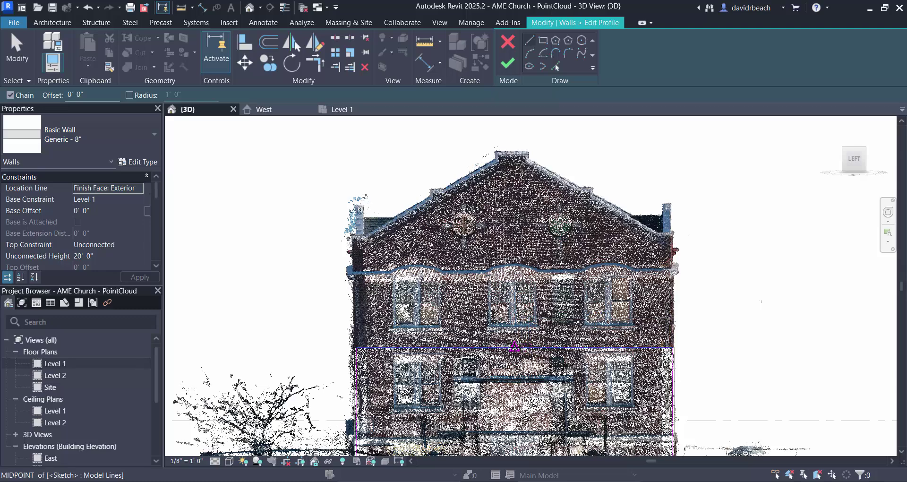
left_click(514, 347)
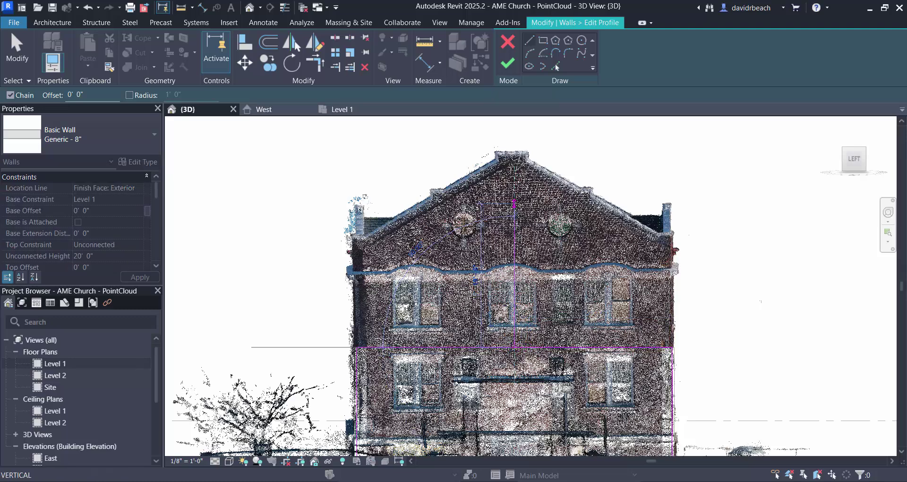
left_click(514, 130)
scroll(514, 137, "up", 5)
key("Escape")
key("Escape")
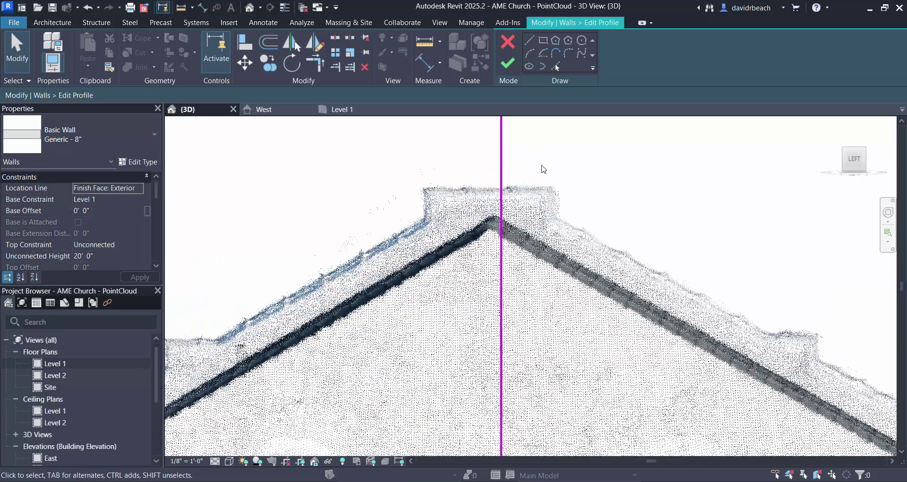
Step: Offset copies of the vertical center line to both sides to mark the width of the gable's flat peak cap
scroll(509, 156, "up", 2)
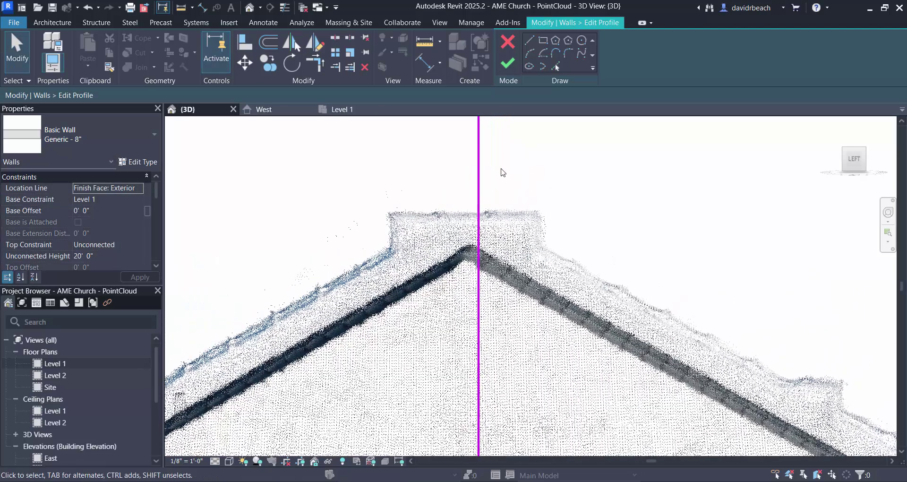
left_click(270, 45)
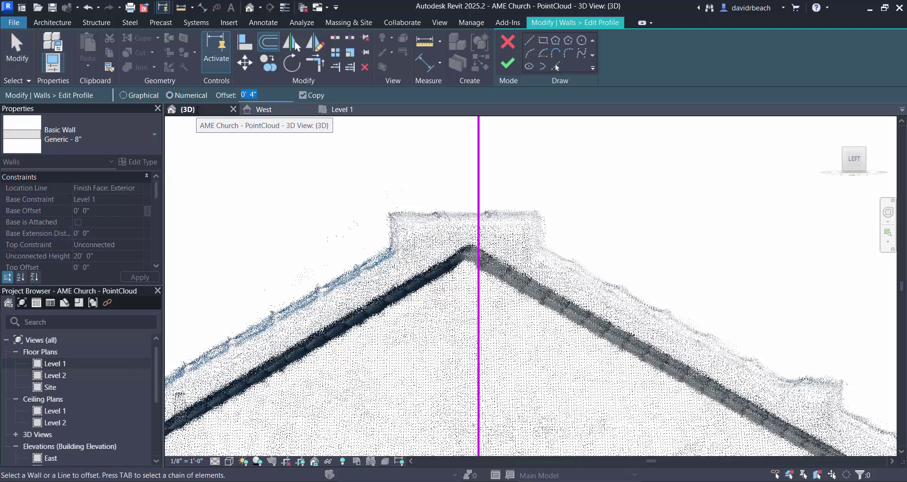
left_click(479, 187)
left_click(475, 187)
key("Escape")
Step: Draw a horizontal line along the upper edge of the gable's peak cap, from the north offset line past the south one
scroll(425, 217, "down", 2)
scroll(477, 234, "up", 2)
middle_click_drag(489, 199, 476, 217)
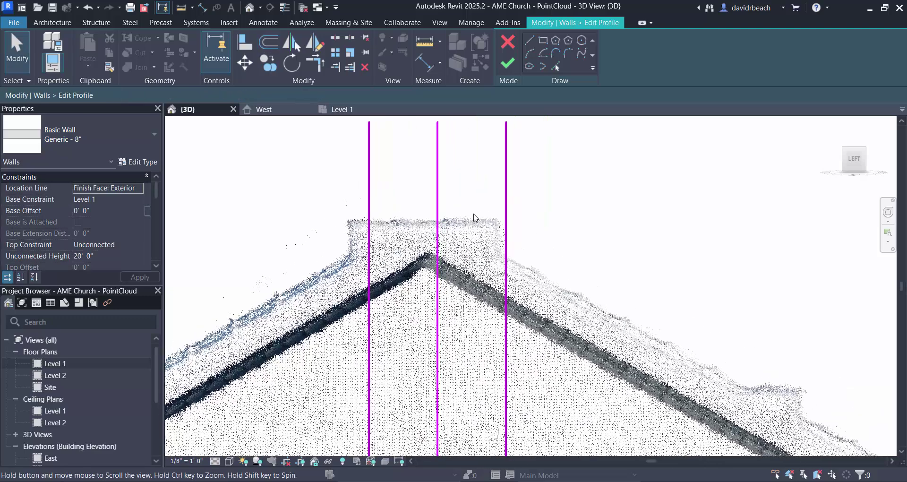
left_click(530, 41)
scroll(372, 224, "up", 3)
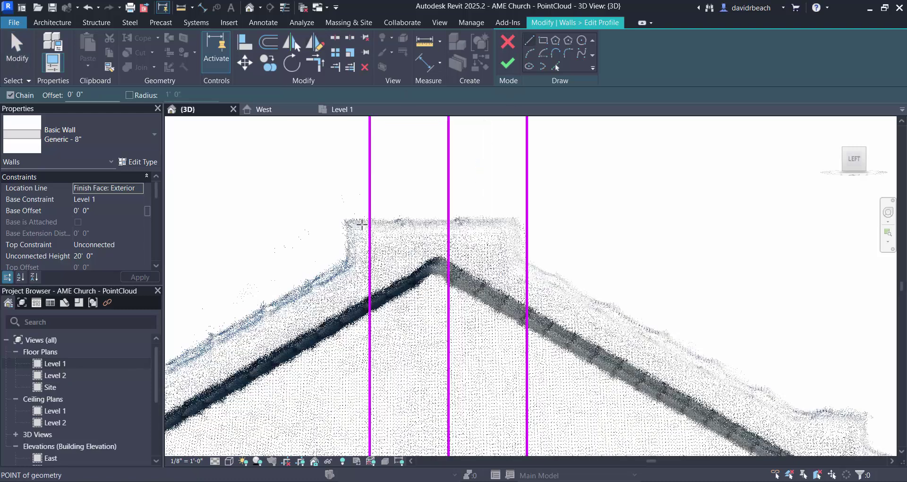
left_click(372, 221)
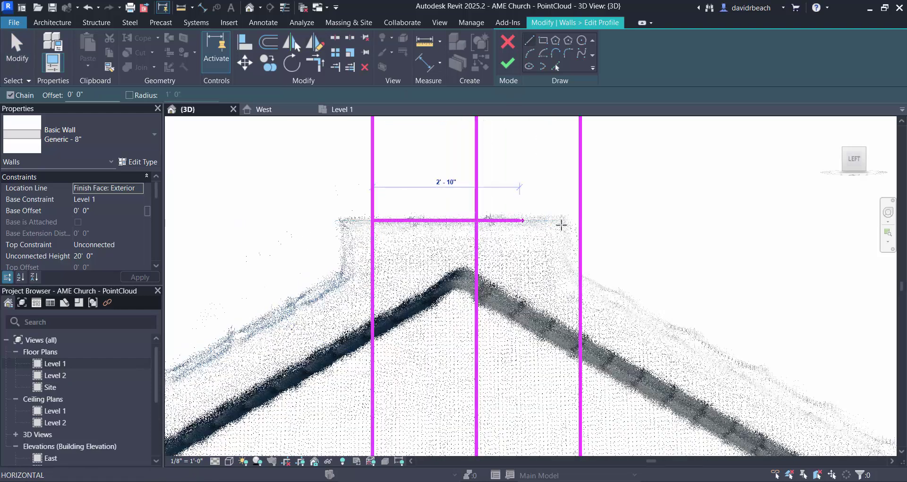
left_click(602, 221)
key("Escape")
key("Escape")
scroll(622, 248, "down", 1)
middle_click_drag(623, 248, 533, 238)
scroll(532, 238, "down", 1)
scroll(528, 265, "down", 1)
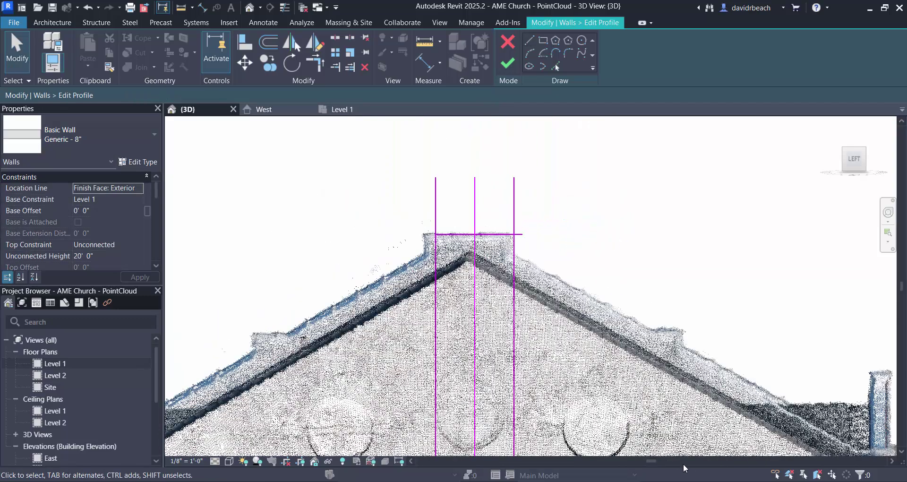
Step: Switch to ReCap Pro and examine the front gable's coping and stepped parapet in the church point cloud
key("alt+Tab")
left_click_drag(512, 98, 309, 167)
middle_click_drag(309, 167, 165, 170)
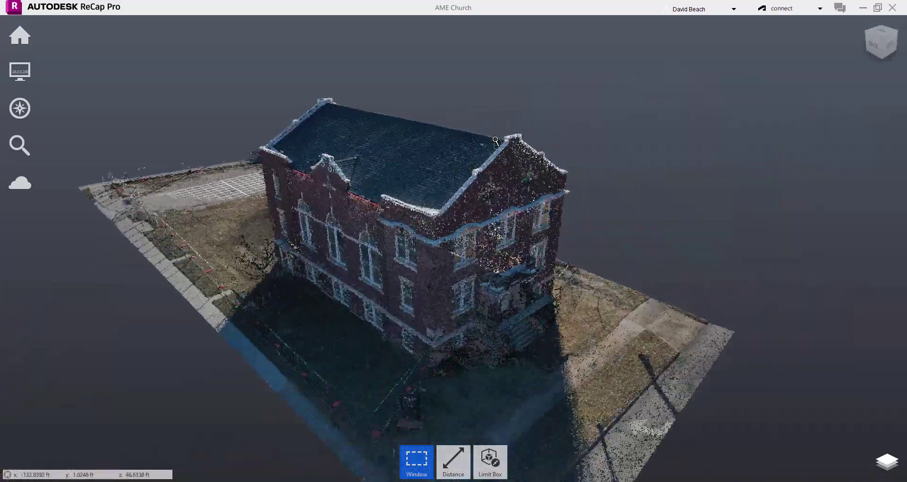
scroll(558, 120, "up", 5)
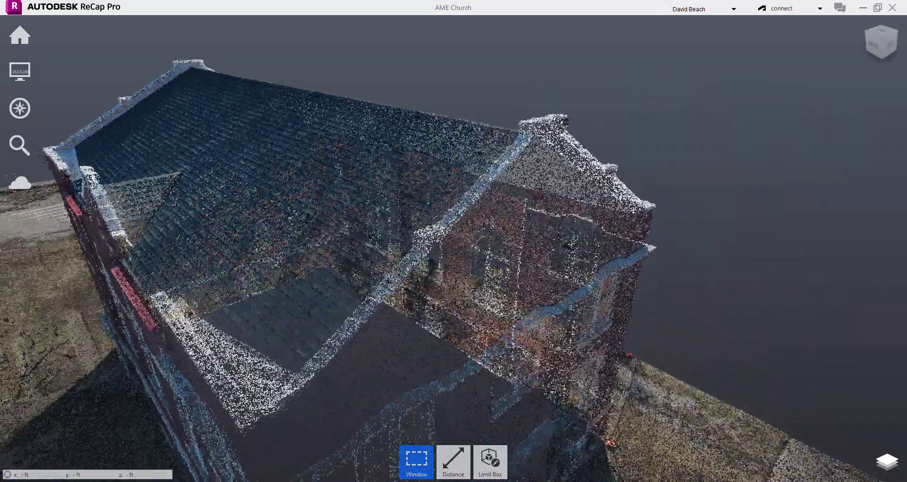
left_click_drag(558, 120, 547, 87)
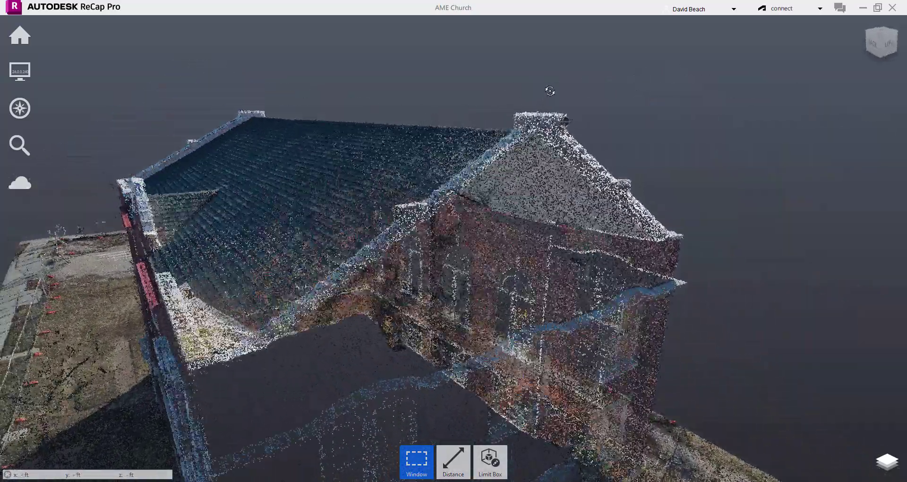
left_click_drag(529, 134, 497, 135)
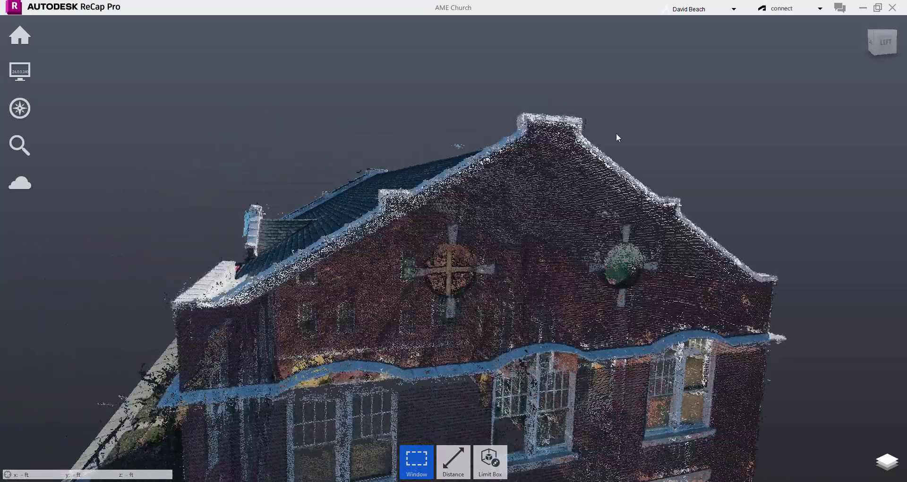
left_click_drag(617, 135, 646, 155)
Step: Switch back to Revit and offset the peak cap's horizontal line and both side lines 4" inward
key("alt+Tab")
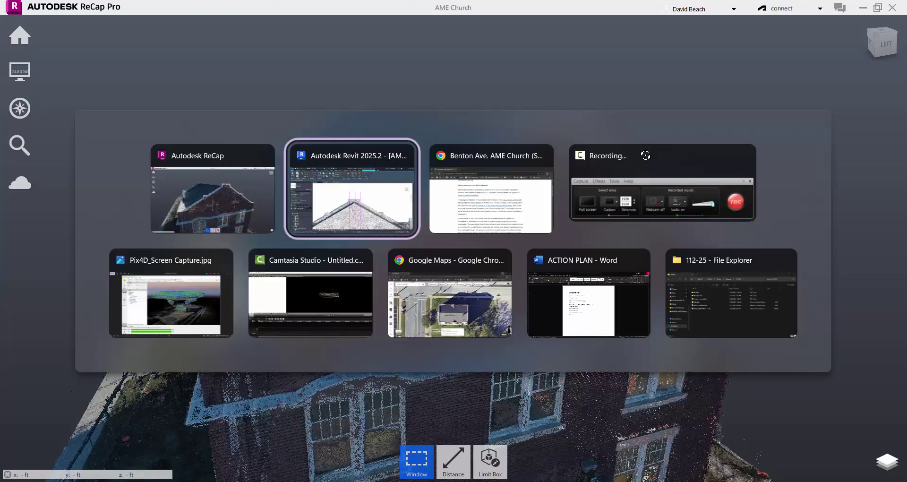
scroll(477, 208, "up", 3)
middle_click_drag(530, 211, 526, 188)
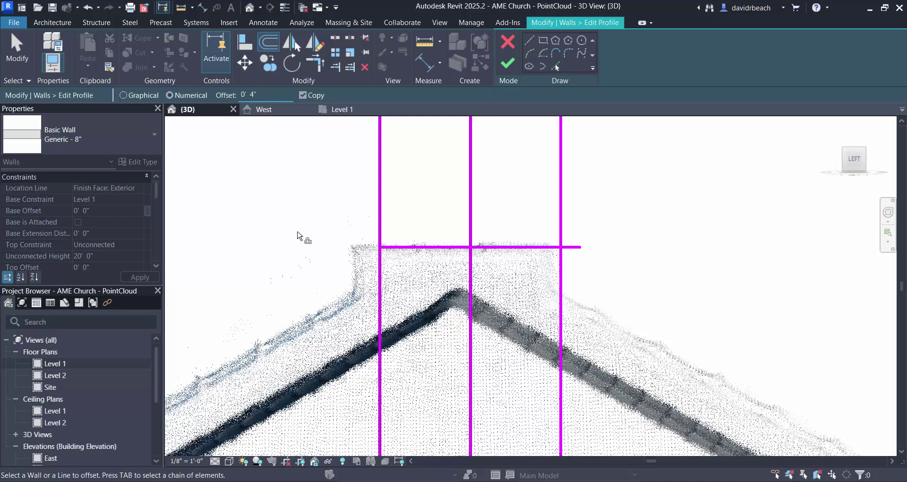
left_click(419, 251)
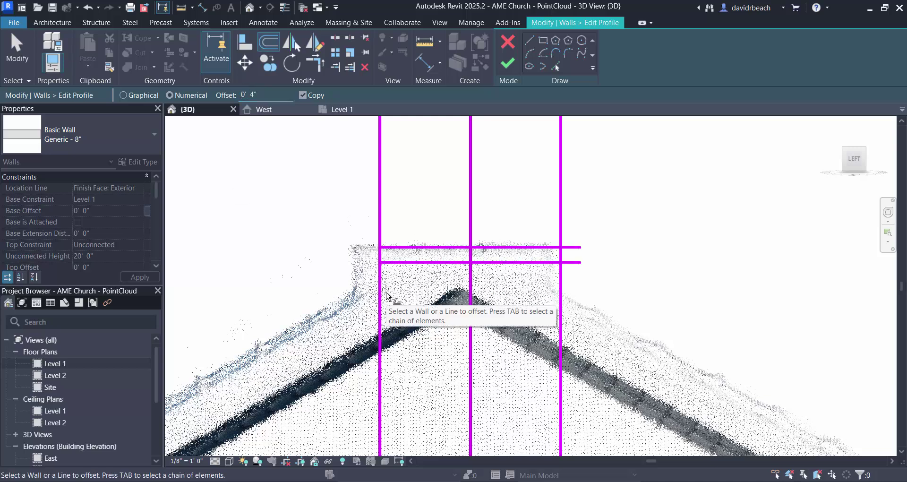
left_click(386, 296)
left_click(558, 296)
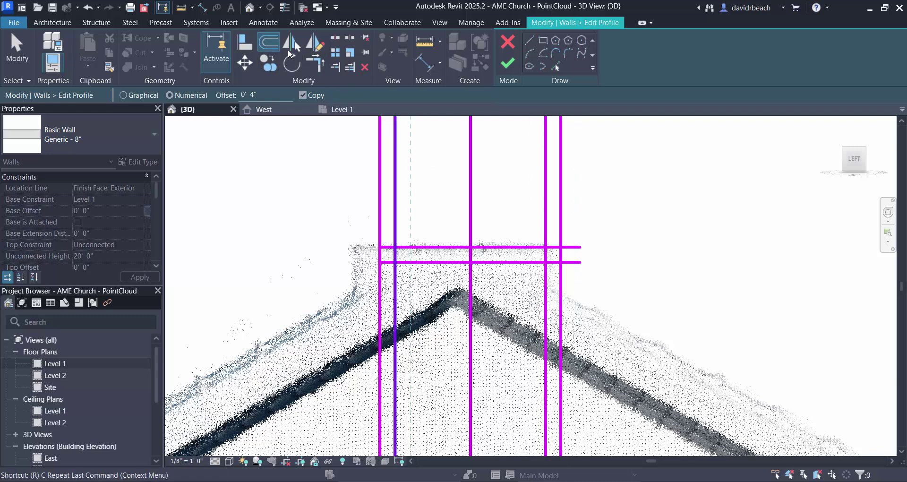
Step: Trim the inner offset side lines to the inner horizontal line to form the peak cap's two corners
left_click(317, 65)
left_click(546, 284)
left_click(522, 262)
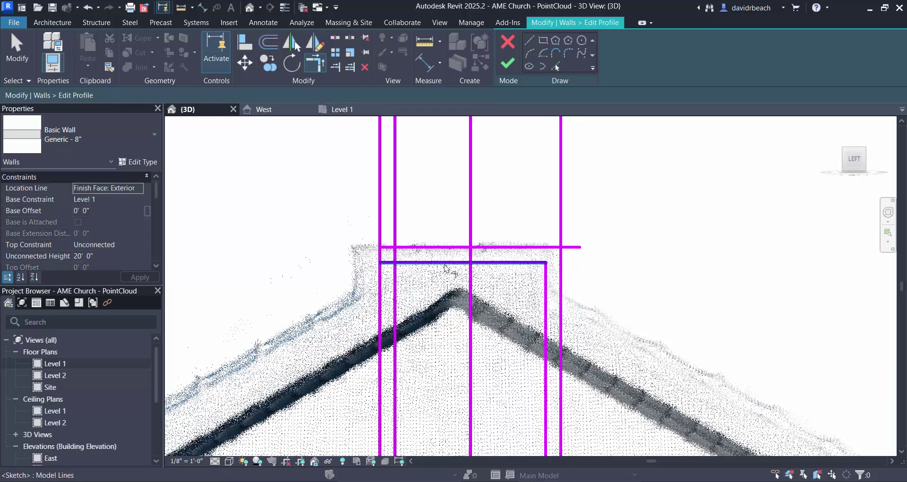
left_click(418, 265)
key("Escape")
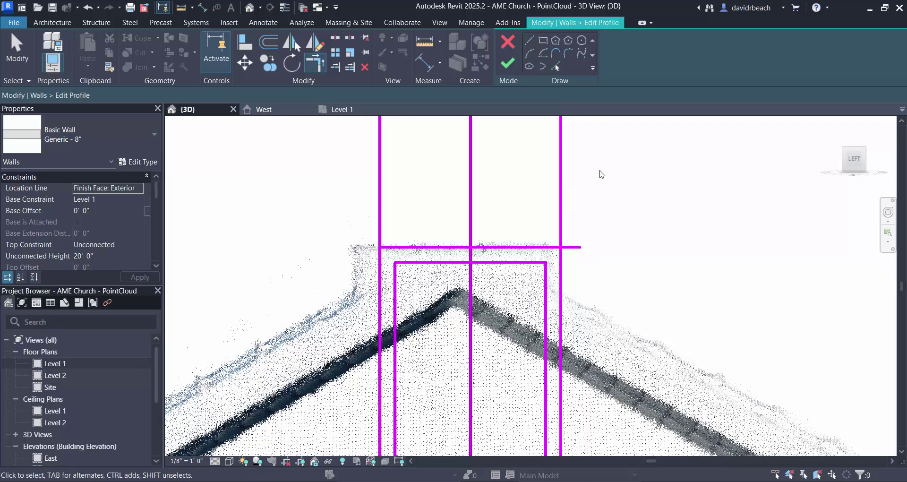
Step: Delete the outer peak cap lines: both original side lines and the original horizontal line
left_click_drag(600, 172, 533, 213)
key("Delete")
left_click(380, 222)
key("Delete")
left_click(417, 247)
key("Delete")
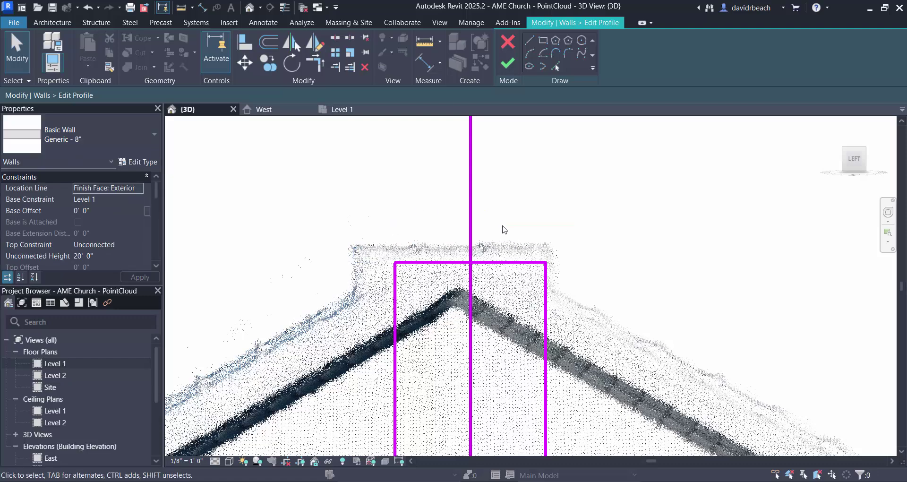
Step: Draw a sloped line about 20' 5" long from beside the peak cap down the gable's south coping to the low end parapet
scroll(425, 208, "down", 2)
middle_click_drag(514, 279, 478, 263)
scroll(481, 246, "up", 1)
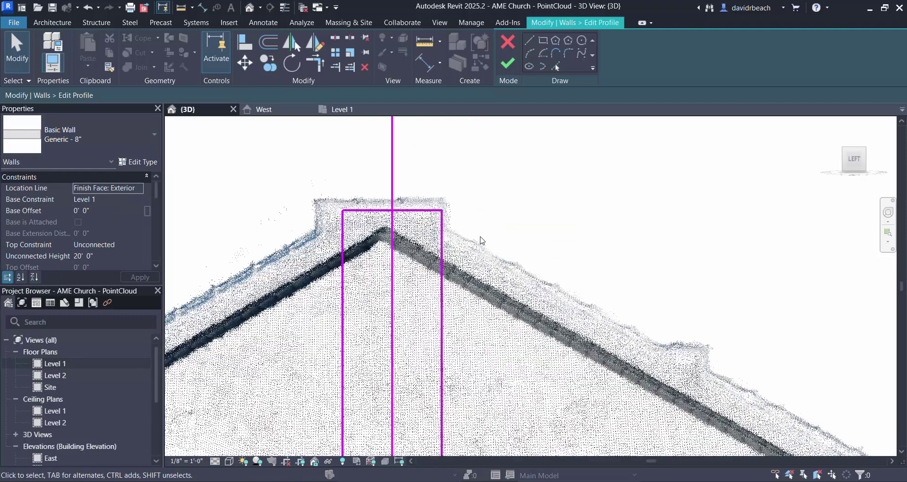
middle_click_drag(506, 232, 480, 217)
scroll(512, 232, "down", 2)
left_click(527, 43)
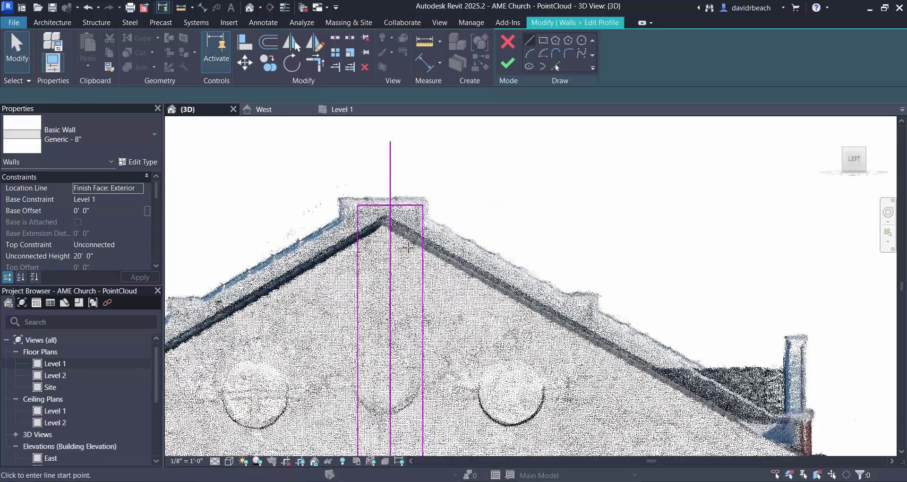
scroll(434, 221, "up", 3)
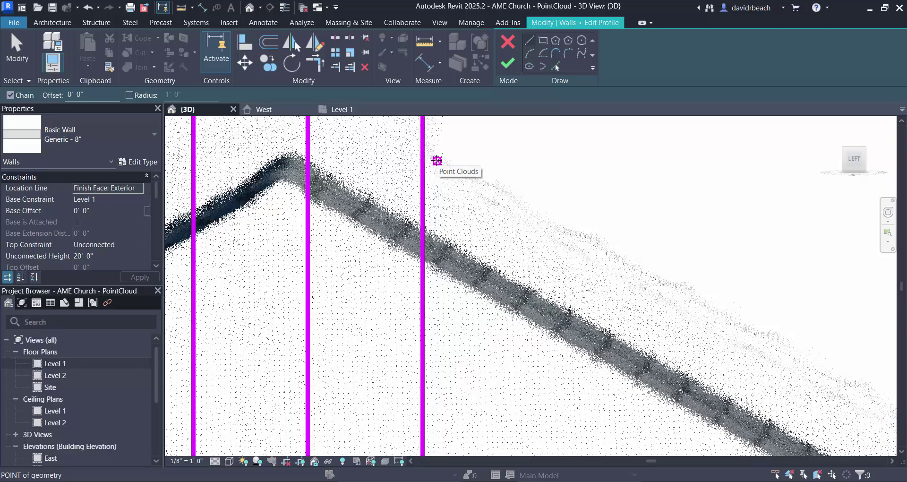
left_click(437, 161)
middle_click_drag(711, 303, 465, 208)
scroll(465, 208, "down", 3)
middle_click_drag(677, 276, 549, 239)
scroll(609, 317, "up", 2)
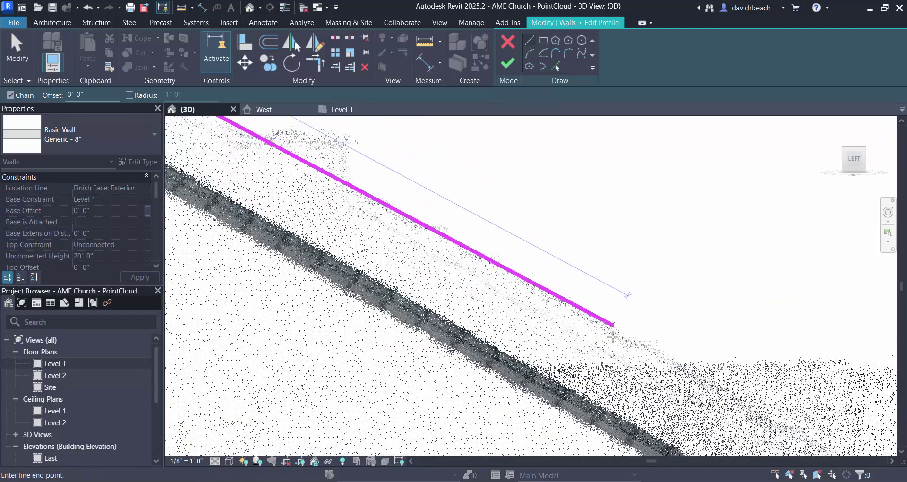
middle_click_drag(507, 286, 807, 408)
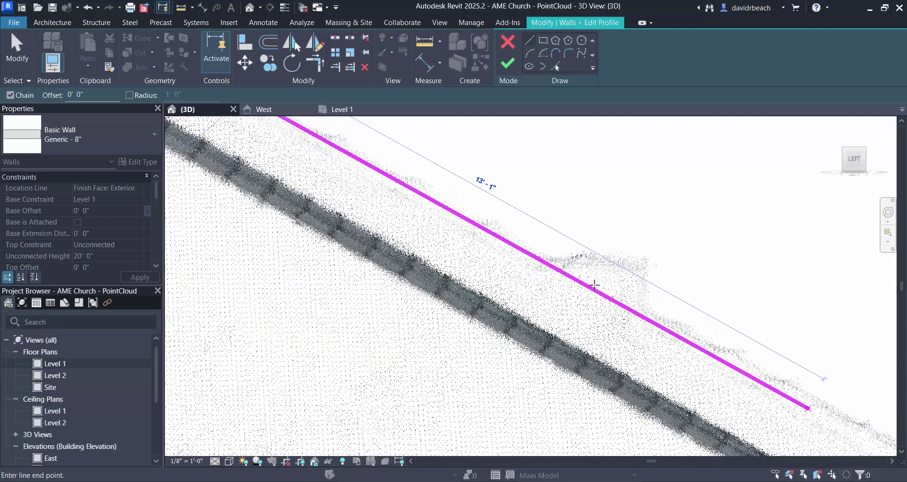
scroll(723, 350, "down", 2)
middle_click_drag(723, 350, 492, 274)
middle_click_drag(562, 298, 477, 262)
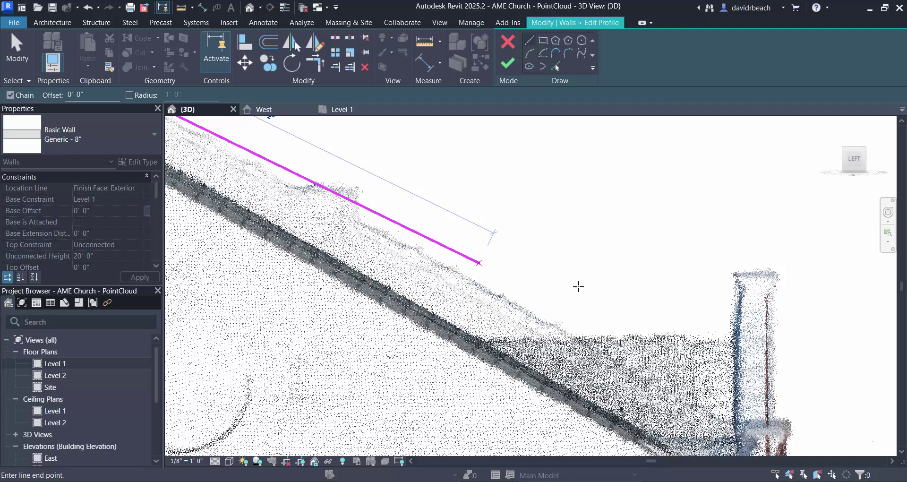
middle_click_drag(576, 285, 596, 326, "shift")
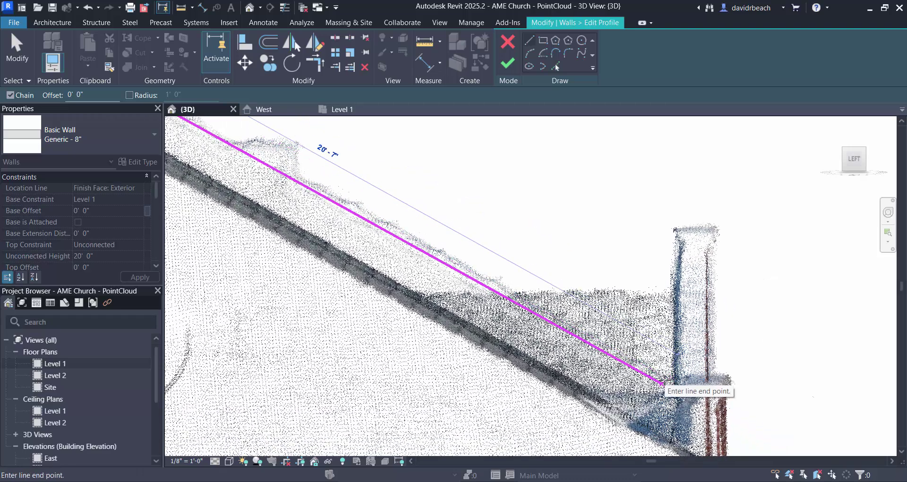
scroll(662, 384, "up", 3)
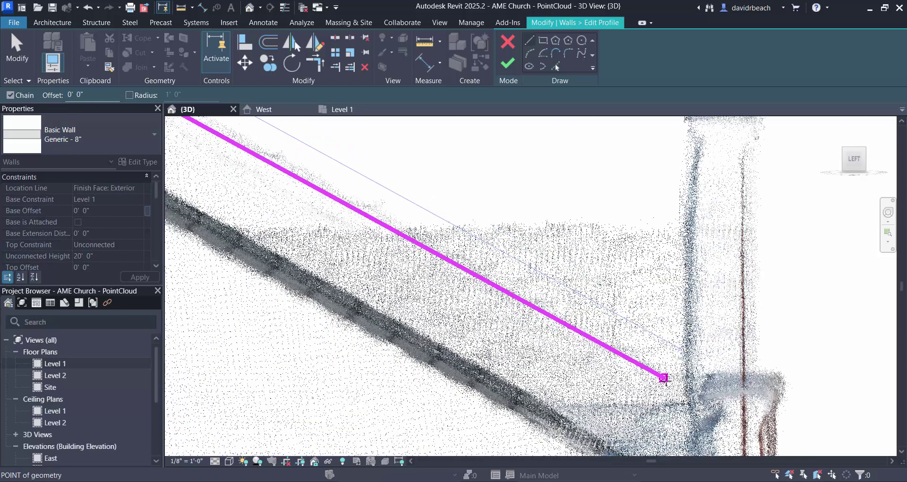
scroll(665, 378, "down", 3)
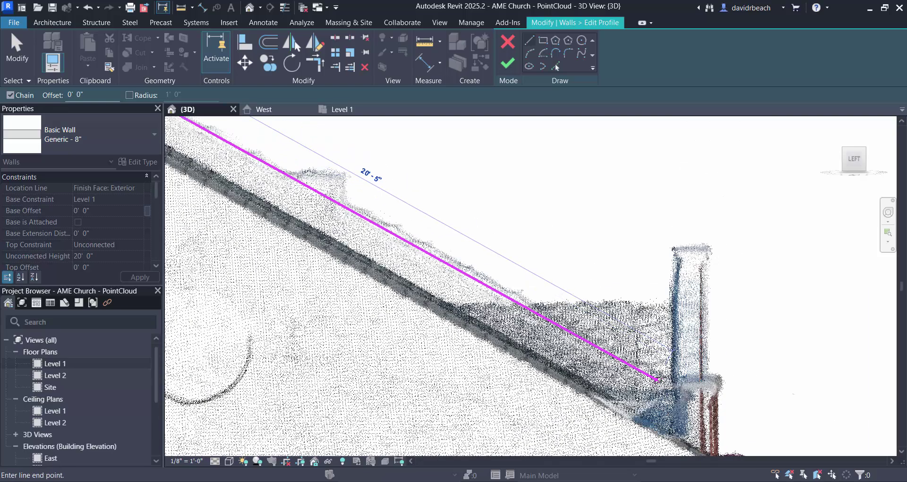
left_click(664, 382)
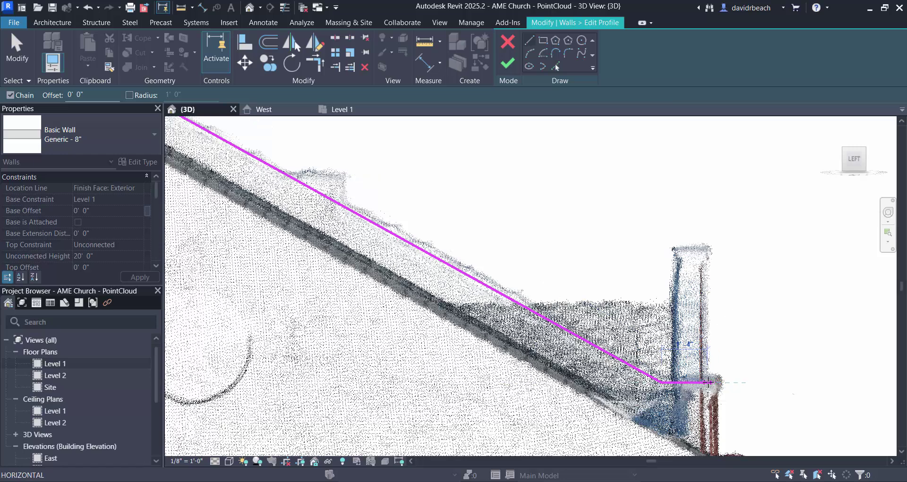
Step: Continue the sloped line with a short horizontal segment across the low parapet at the gable's south end
left_click(708, 382)
key("Escape")
scroll(573, 249, "down", 1)
middle_click_drag(573, 249, 652, 270)
key("Escape")
Step: Offset the south sloped line and its short horizontal end segment 4" inward, and delete the two original lines
left_click(268, 42)
left_click(357, 218)
left_click(744, 387)
key("Escape")
left_click(737, 385)
left_click(701, 371, "ctrl")
key("Delete")
Step: Draw a vertical and a horizontal line outlining the small parapet step partway down the gable's south slope
middle_click_drag(609, 264, 648, 306)
scroll(548, 266, "up", 1)
middle_click_drag(548, 265, 640, 291)
left_click(530, 41)
scroll(573, 277, "up", 2)
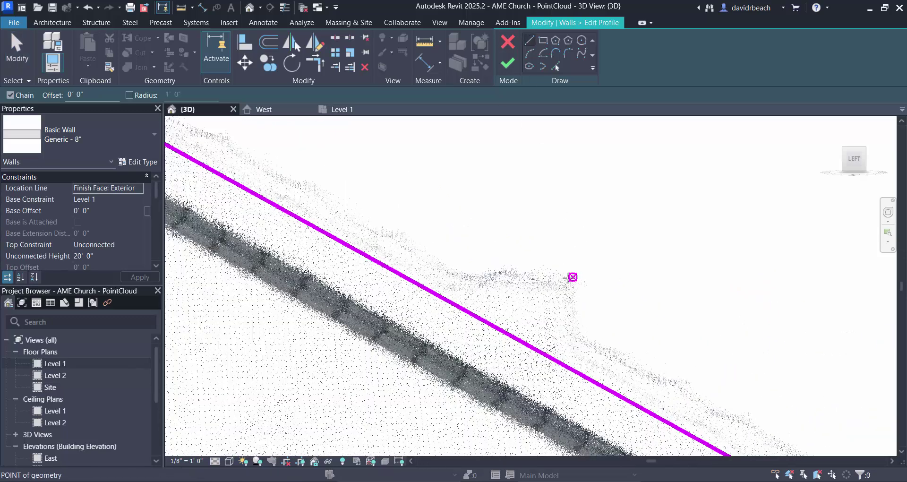
left_click(570, 277)
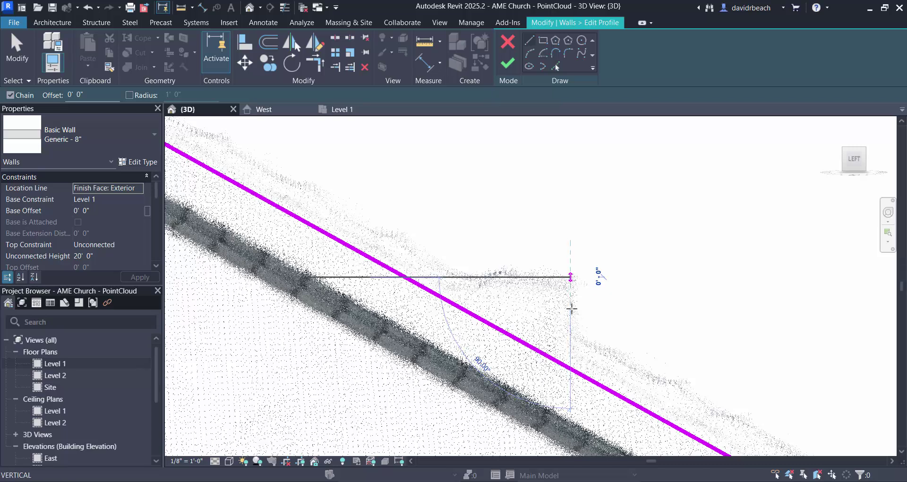
left_click(573, 363)
key("Escape")
left_click(570, 277)
left_click(462, 278)
left_click(453, 281)
key("Escape")
key("Escape")
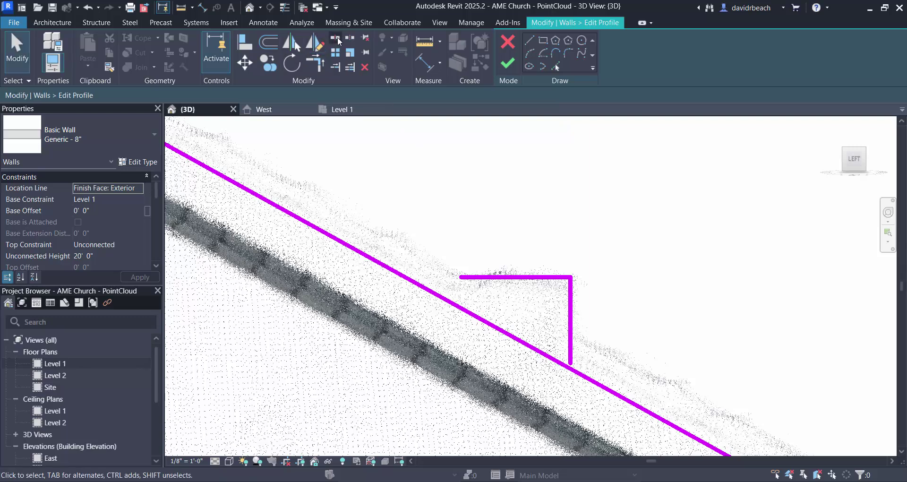
Step: Split the south sloped line at the parapet step and trim both halves to the step's horizontal and vertical lines
left_click(336, 38)
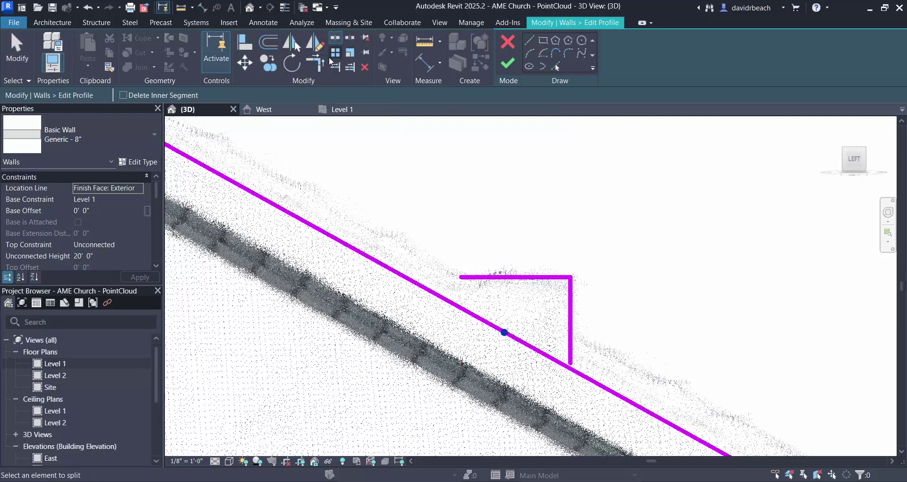
left_click(315, 62)
left_click(496, 278)
left_click(385, 263)
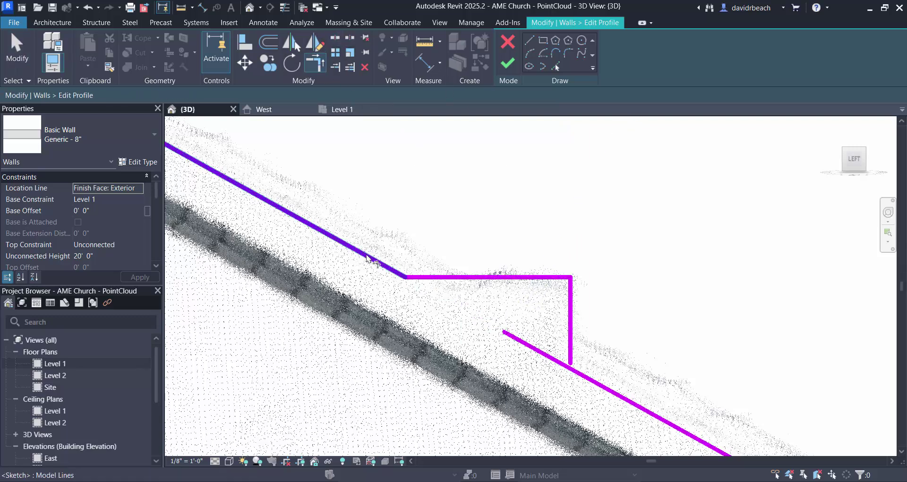
left_click(571, 324)
middle_click_drag(576, 287, 478, 184)
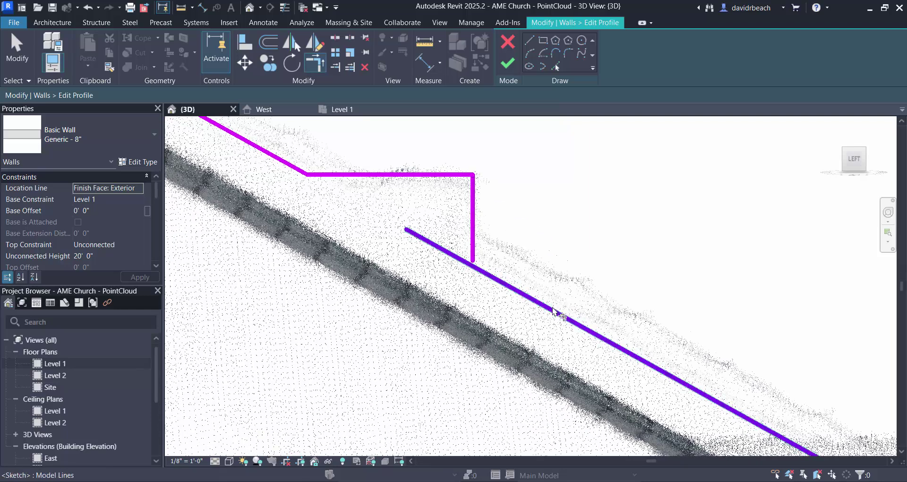
left_click(555, 312)
left_click(473, 255)
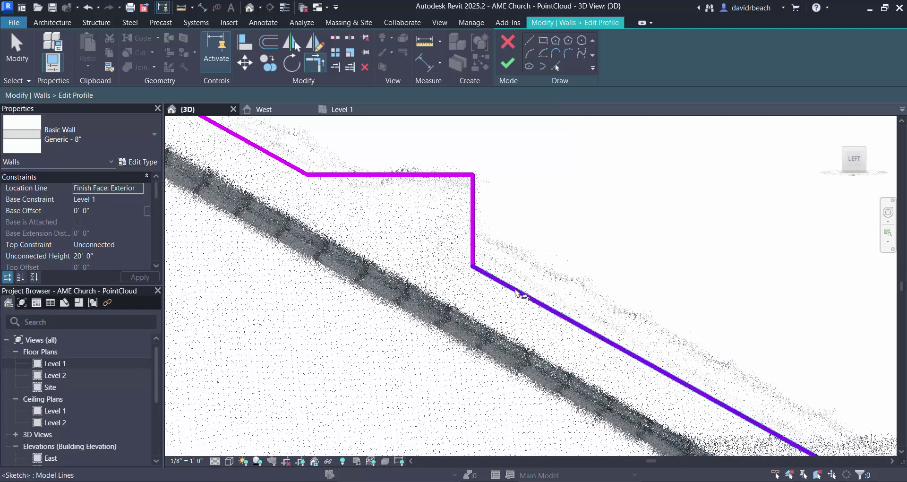
scroll(534, 247, "down", 1)
middle_click_drag(534, 247, 562, 298)
key("Escape")
Step: Offset the parapet step's two lines inward, trim the copies to the slopes, and delete the original step lines
left_click(268, 42)
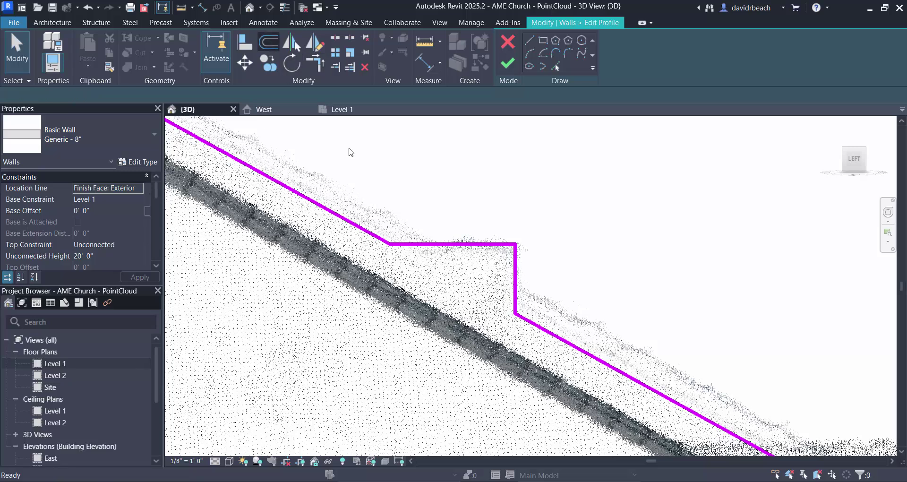
left_click(462, 254)
left_click(512, 290)
key("Escape")
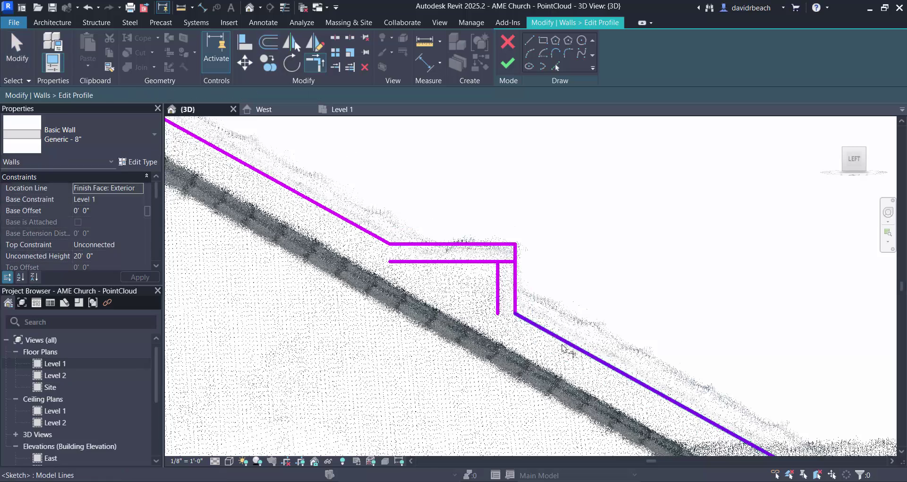
left_click(497, 283)
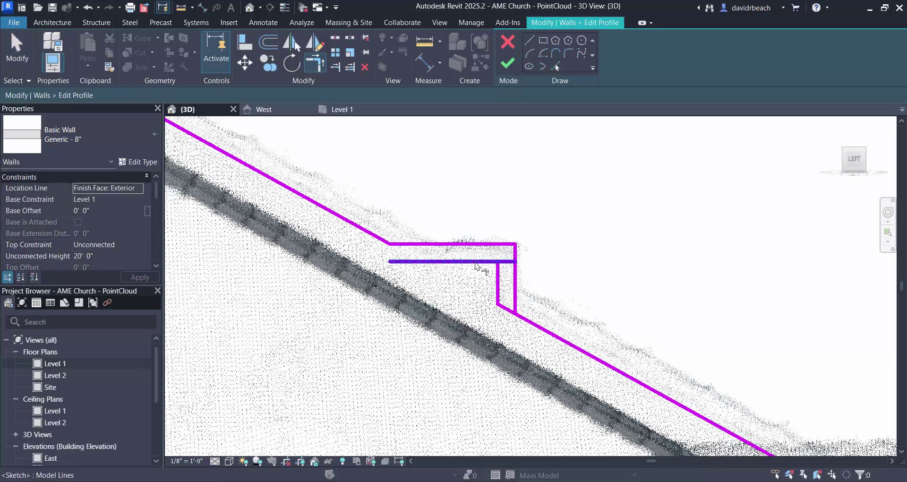
left_click(475, 261)
left_click(474, 262)
left_click(367, 229)
key("Escape")
left_click_drag(540, 208, 511, 254)
key("Delete")
Step: Trim the peak cap's south side line to the south slope, and delete the cap's north side line
scroll(571, 264, "down", 5)
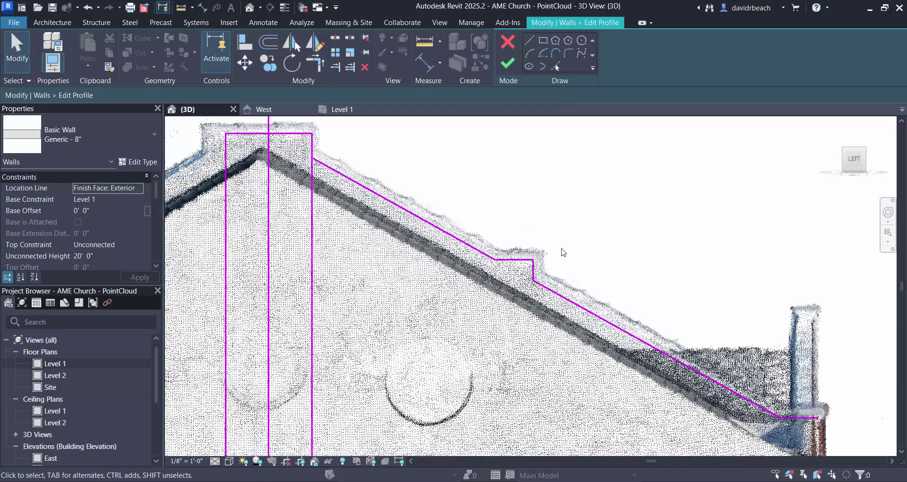
scroll(452, 218, "up", 2)
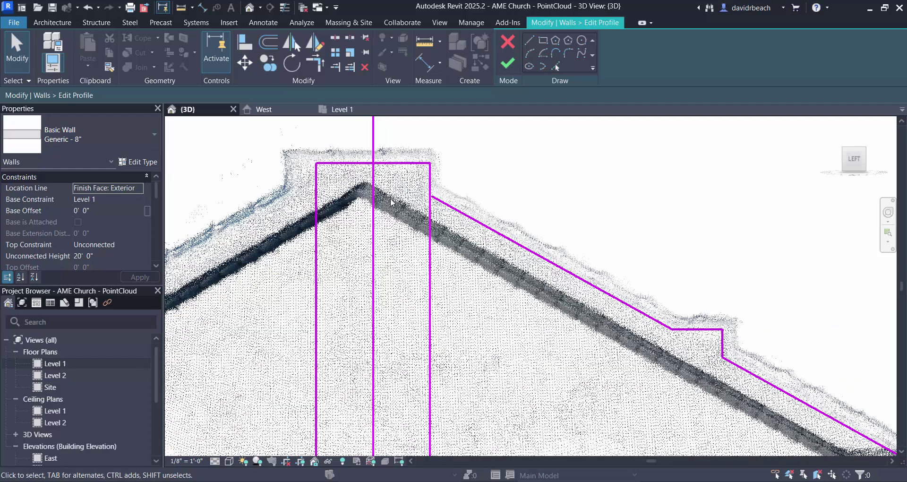
scroll(442, 193, "up", 2)
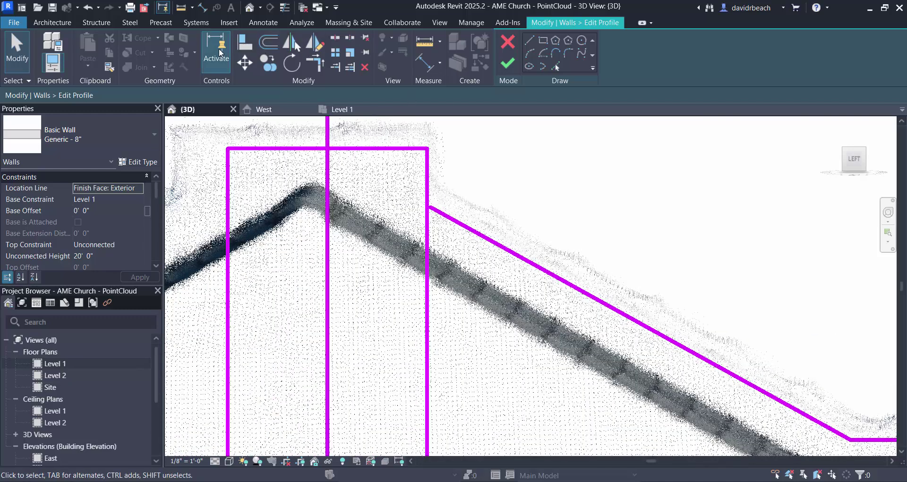
left_click(309, 65)
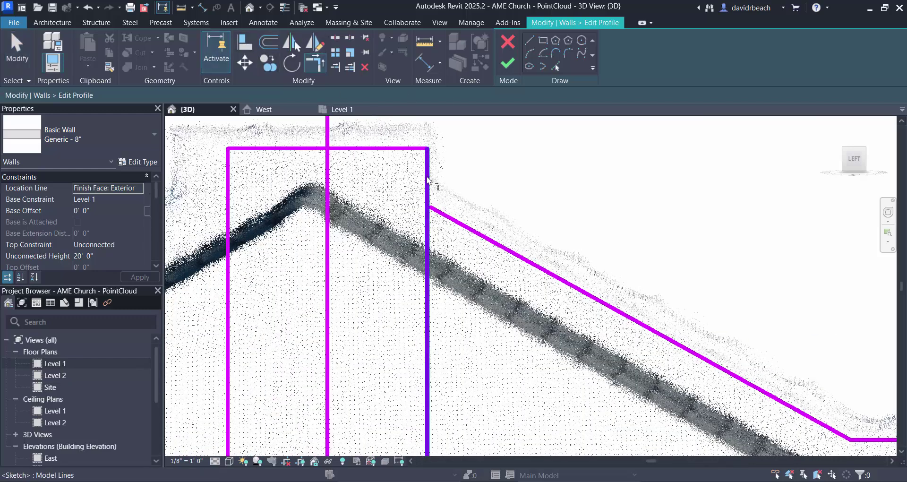
left_click(427, 183)
left_click(461, 225)
key("Escape")
scroll(468, 222, "down", 2)
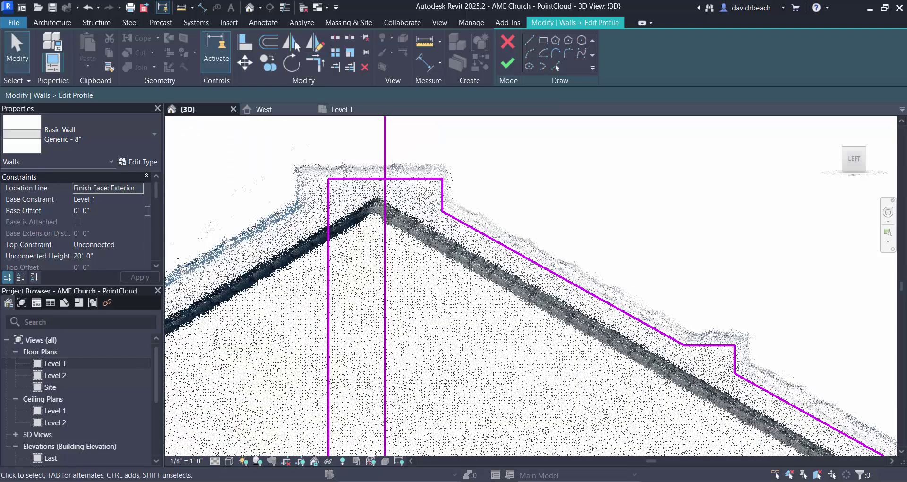
left_click(329, 215)
key("Escape")
scroll(577, 239, "down", 4)
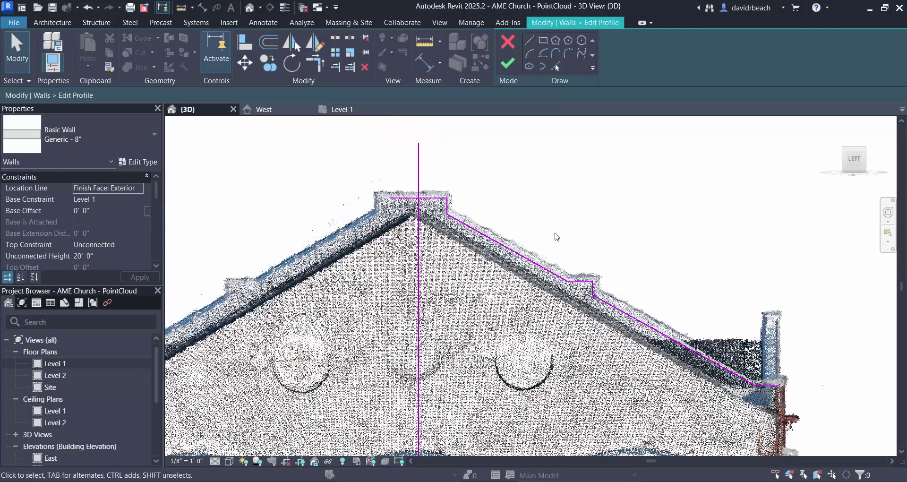
Step: Mirror the six south-side profile lines about the vertical centre line, and delete the centre line
mouse_move(475, 167)
left_mouse_down()
mouse_move(521, 232)
mouse_move(737, 355)
left_mouse_up()
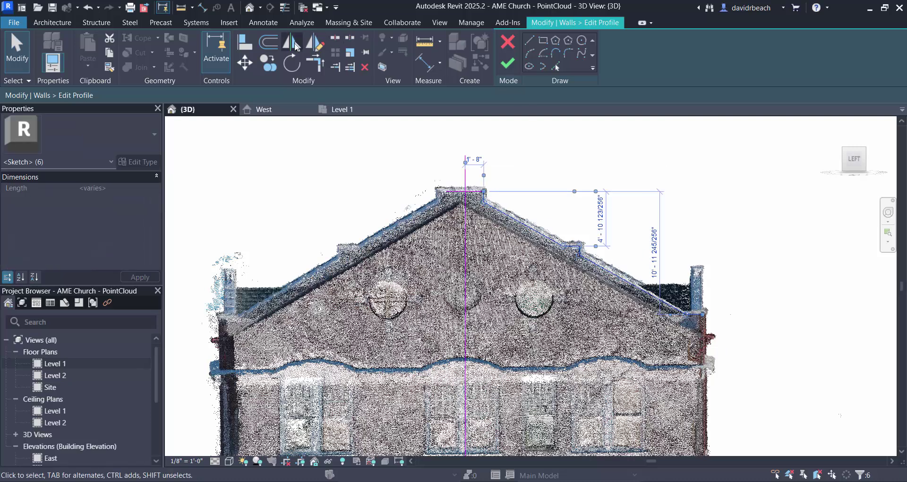
left_click(293, 44)
left_click(465, 174)
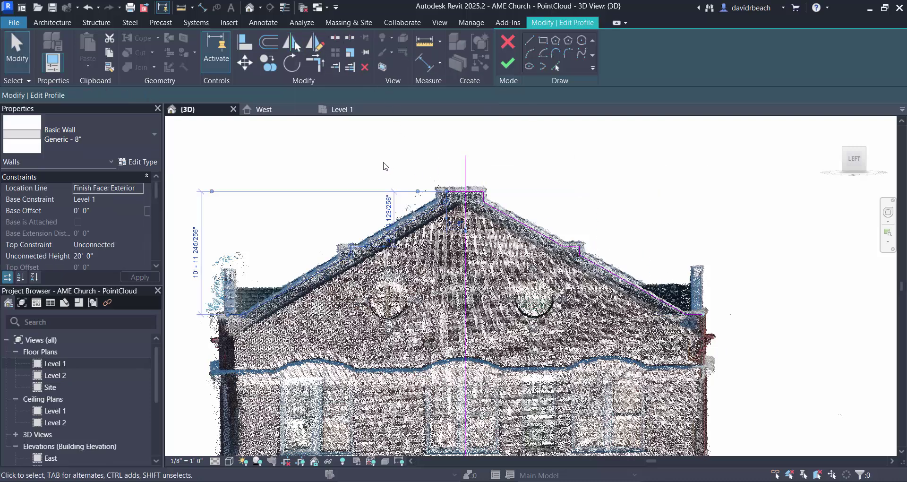
key("Escape")
scroll(359, 236, "up", 5)
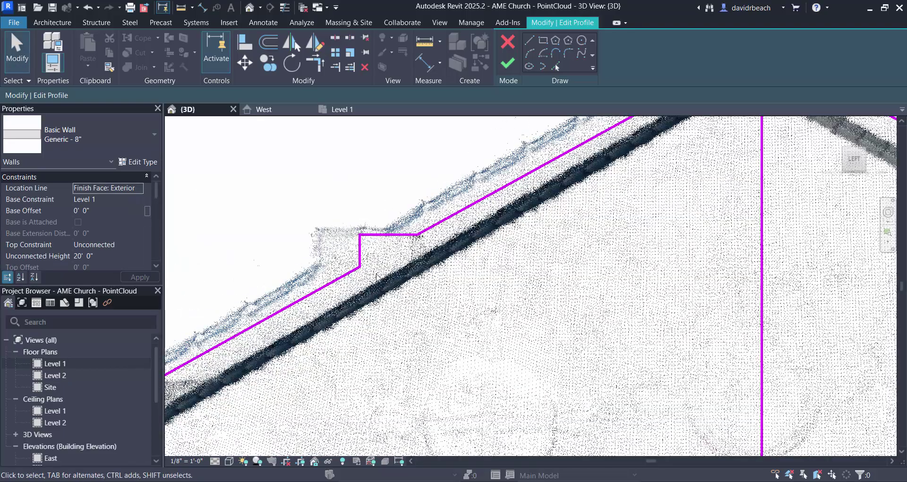
scroll(554, 349, "down", 2)
middle_click_drag(554, 348, 462, 349)
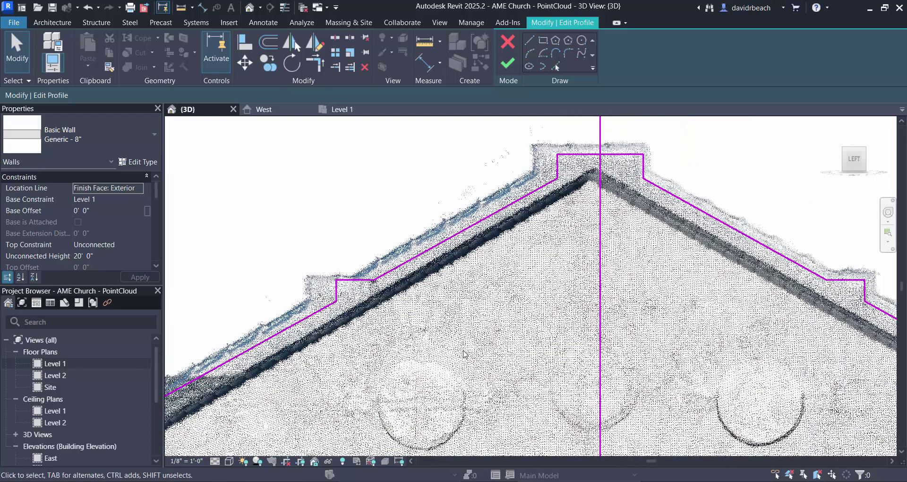
scroll(446, 352, "down", 4)
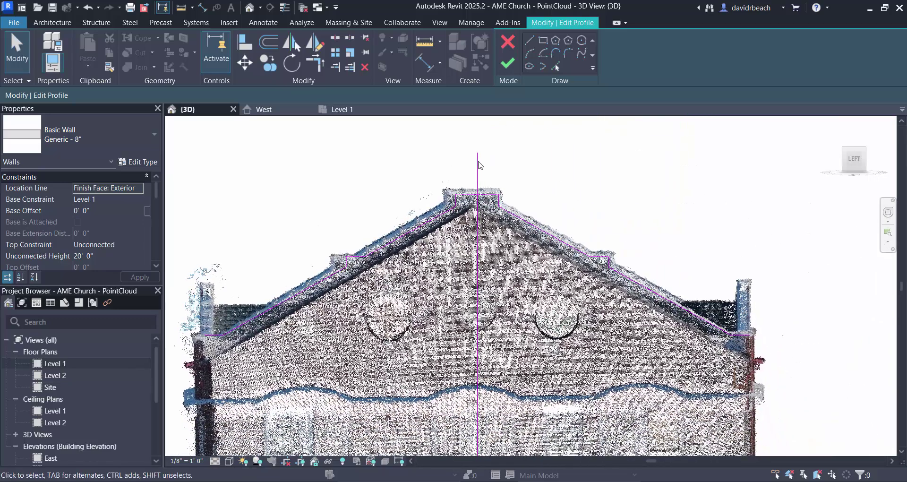
left_click(478, 163)
key("Delete")
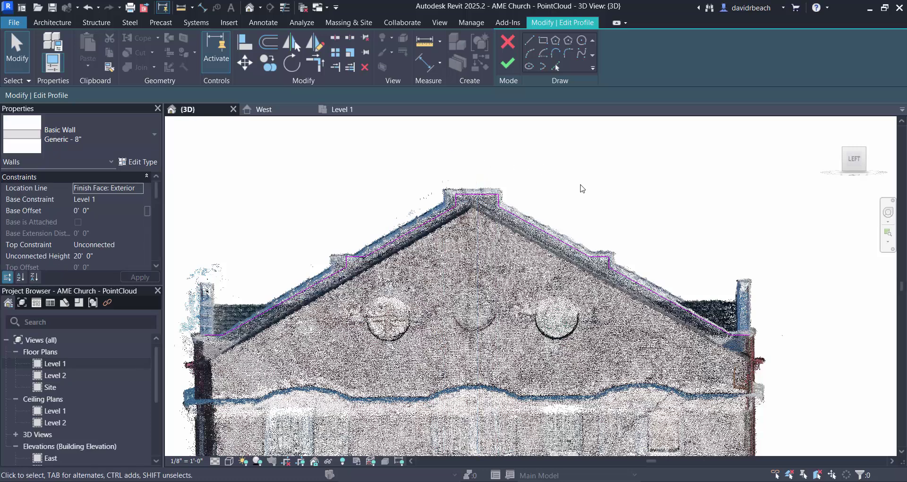
Step: Trim the wall's two vertical edges to the short horizontal parapet lines at both ends of the gable
scroll(583, 189, "down", 2)
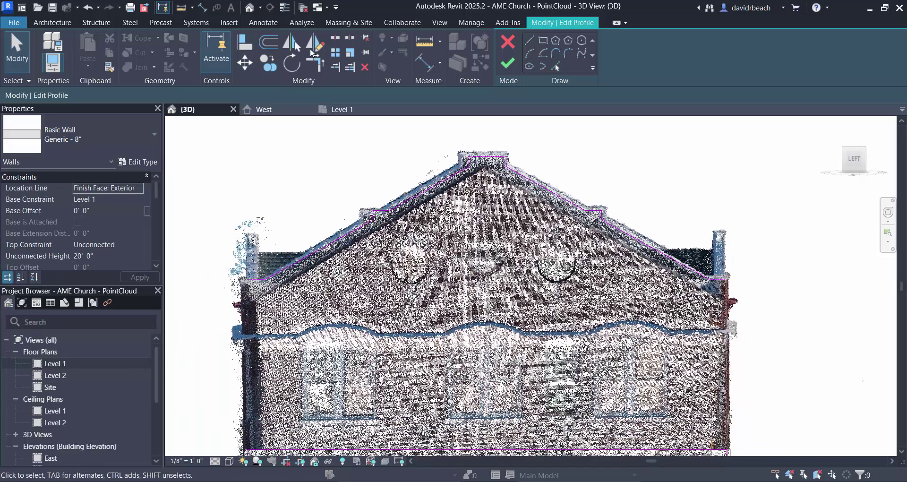
left_click(315, 63)
scroll(697, 390, "down", 2)
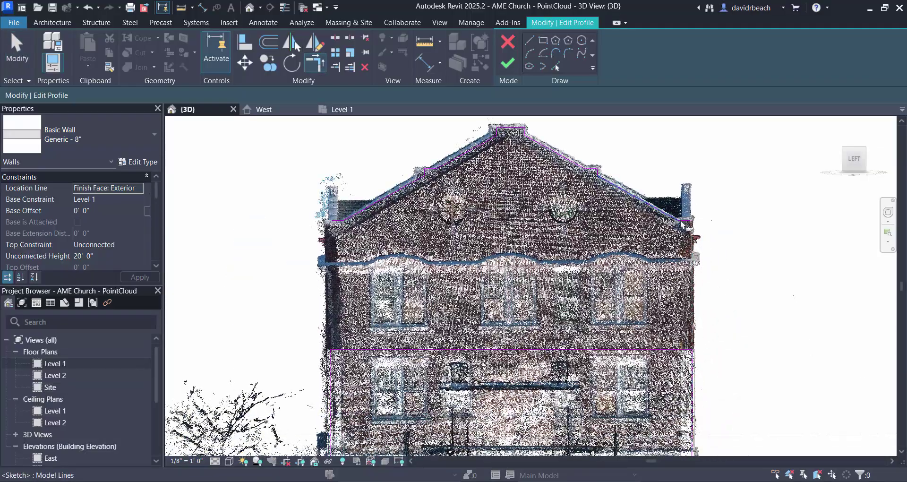
scroll(690, 228, "up", 3)
scroll(687, 221, "up", 2)
left_click(686, 219)
scroll(539, 278, "down", 4)
middle_click_drag(515, 298, 782, 270)
left_click(392, 426)
left_click(401, 233)
key("Escape")
Step: Delete the old horizontal top line across the middle of the wall, and finish the profile edit
middle_click_drag(583, 401, 538, 349)
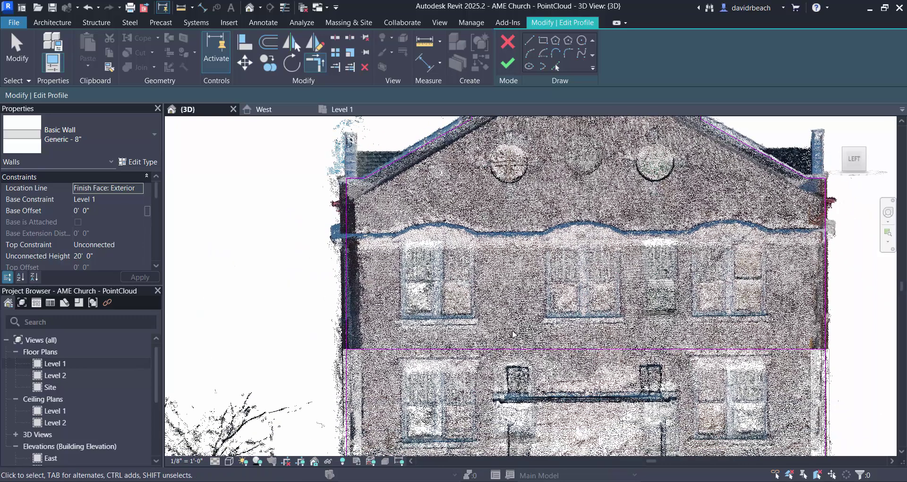
left_click(538, 352)
key("Delete")
scroll(591, 264, "down", 5)
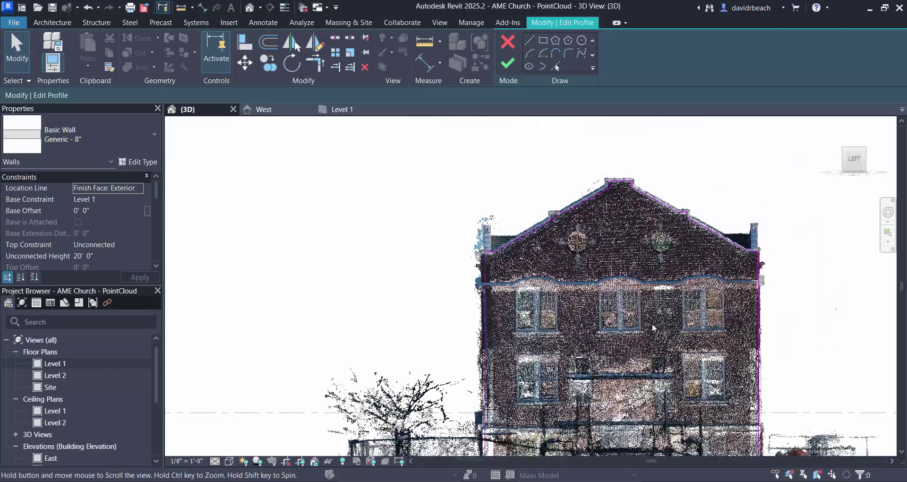
middle_click_drag(429, 218, 782, 425, "shift")
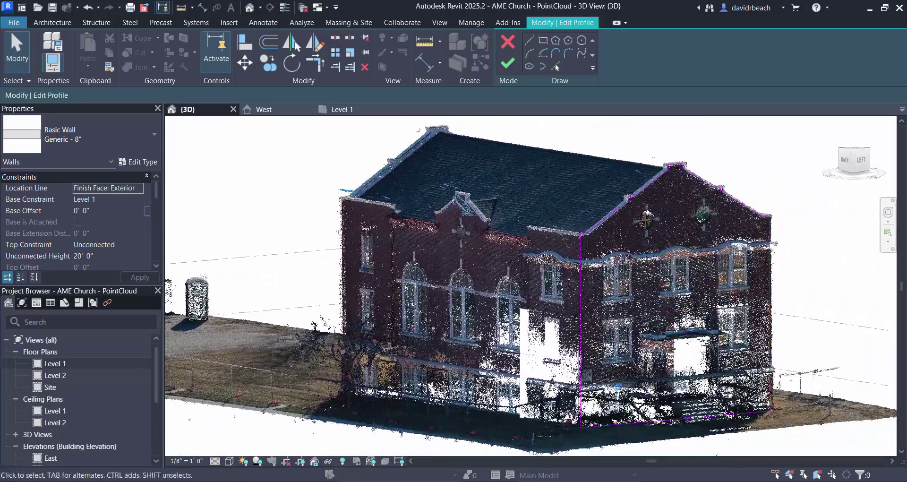
left_click(507, 65)
Step: Reopen the gabled front wall's profile for editing and set the 3D view to Left
middle_click_drag(845, 296, 809, 307, "shift")
scroll(562, 257, "up", 5)
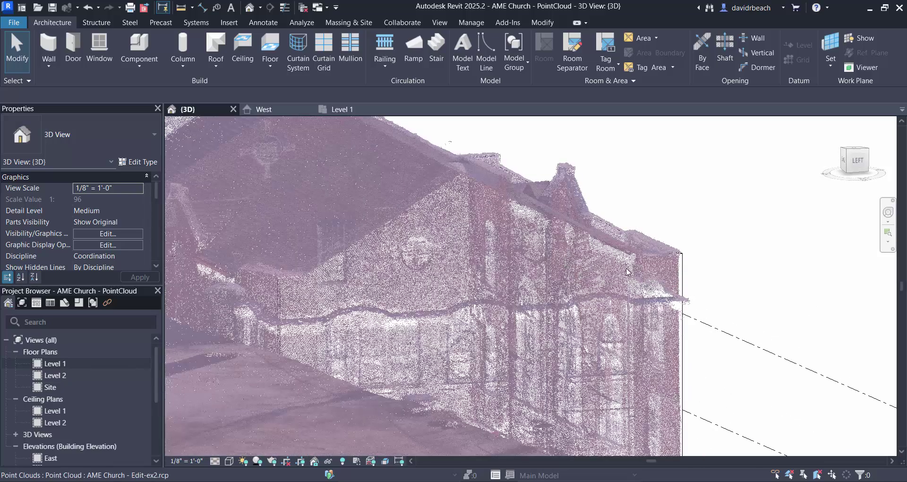
scroll(647, 281, "down", 4)
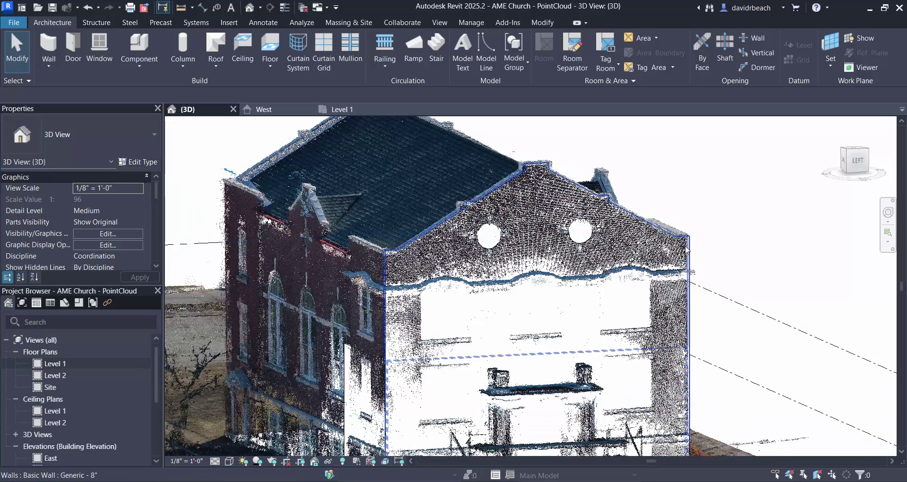
left_click(655, 224)
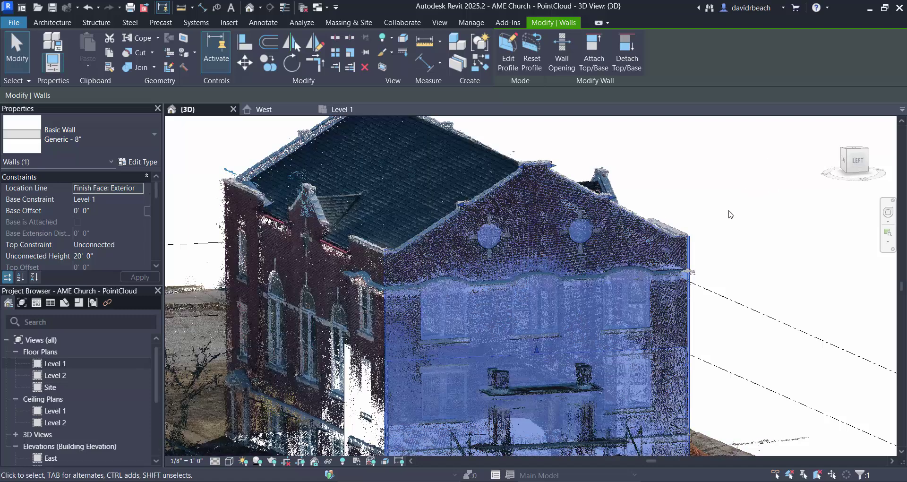
scroll(728, 216, "up", 4)
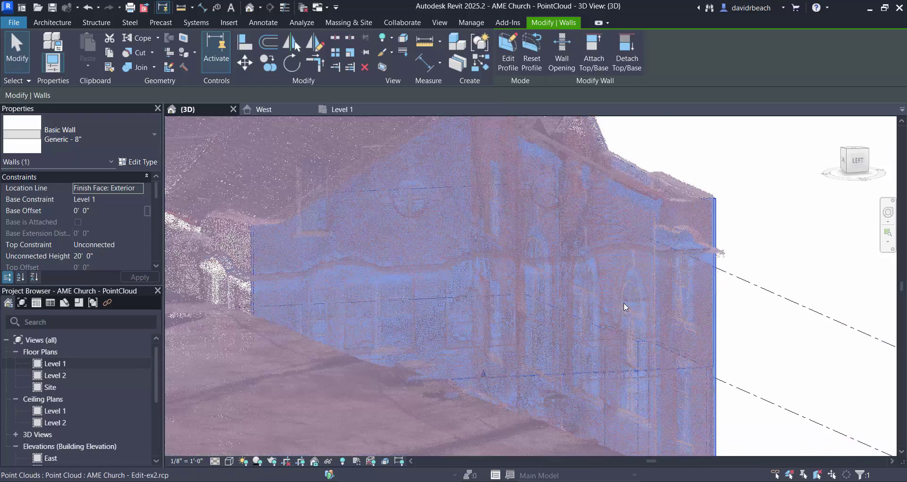
scroll(586, 326, "up", 3)
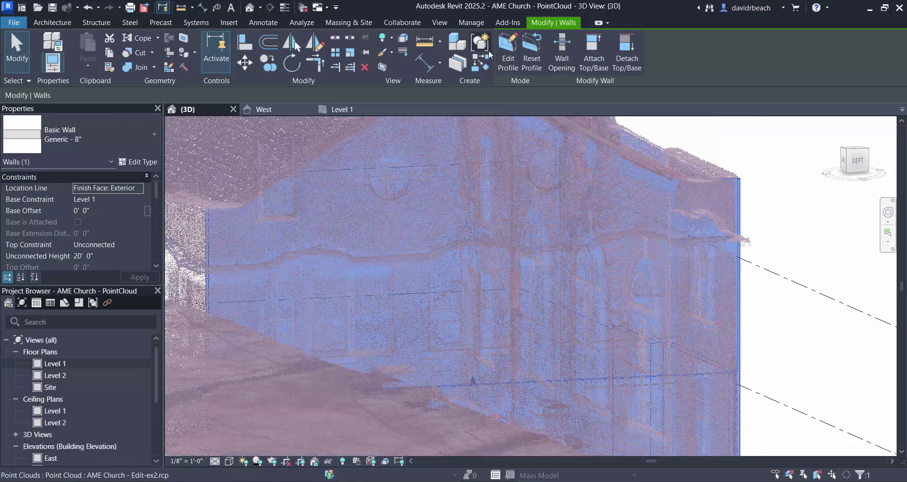
left_click(508, 51)
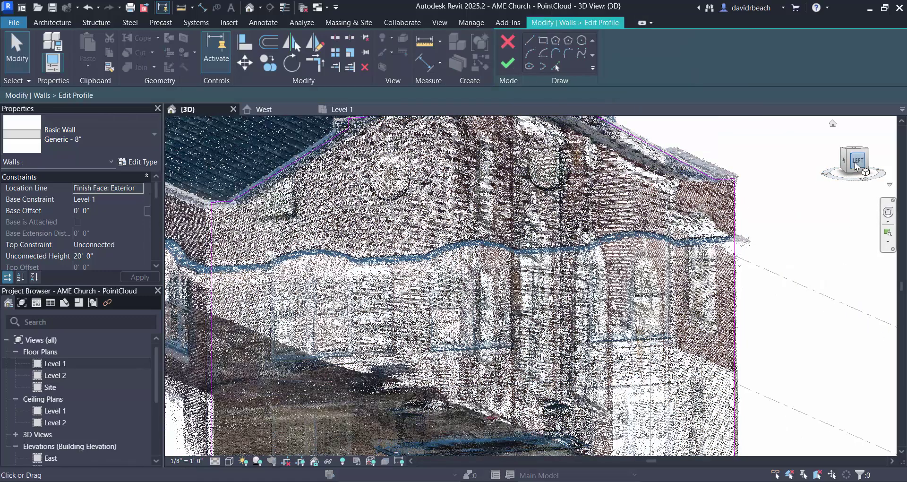
left_click(856, 169)
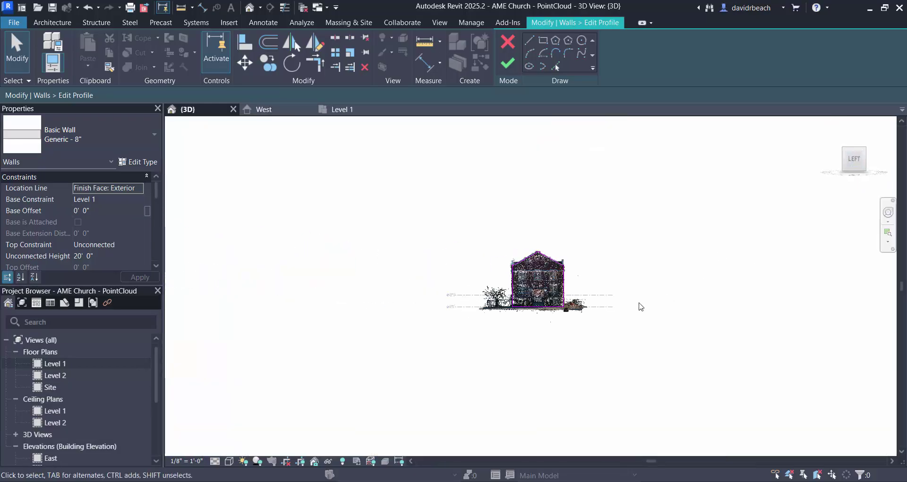
scroll(538, 266, "up", 8)
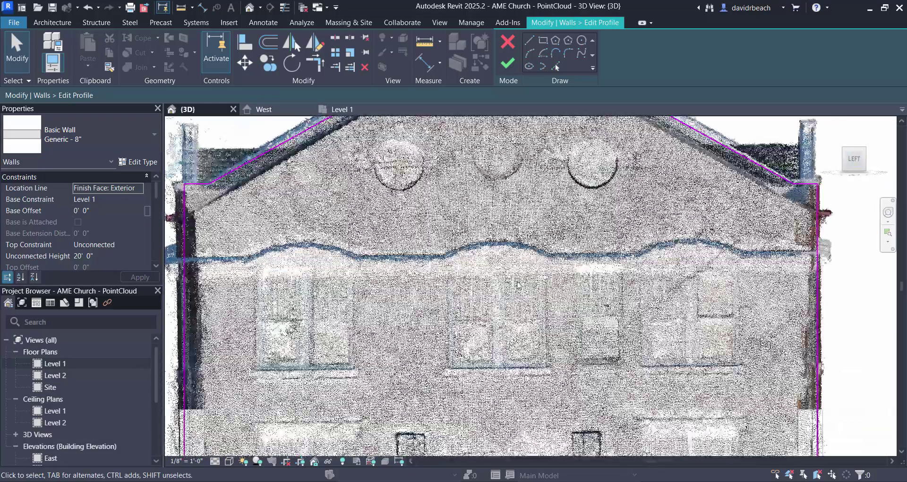
Step: Draw chained lines from the gable top's midpoint down to the middle upper window's sill, about 3' 4" along it, and up its right side
middle_click_drag(536, 264, 559, 302)
scroll(539, 273, "down", 2)
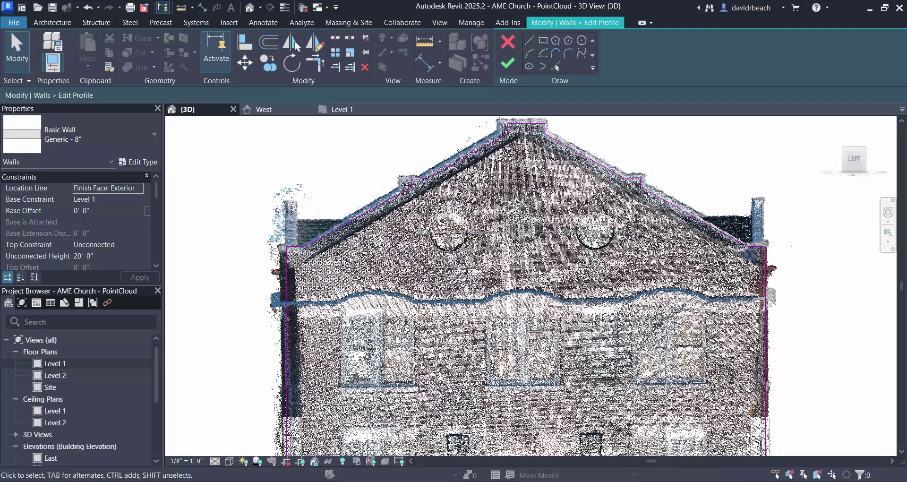
left_click(529, 40)
left_click(526, 124)
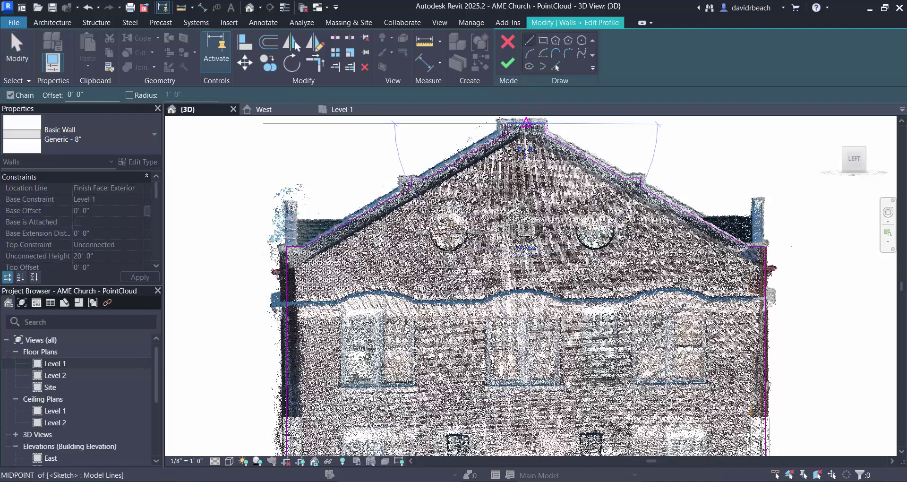
scroll(524, 360, "up", 3)
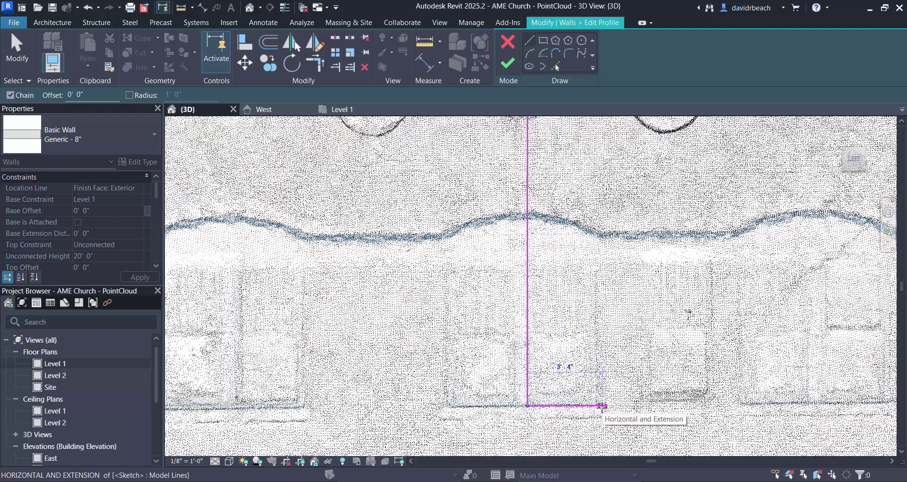
left_click(601, 405)
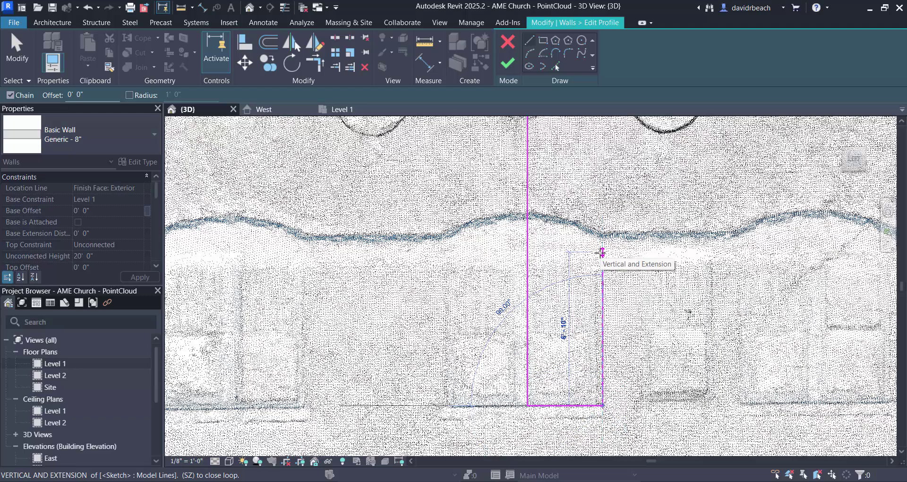
left_click(602, 245)
Step: Draw the other half of the sill and the window's left side about 7' 2" high, and close the top with an arc
left_click(527, 406)
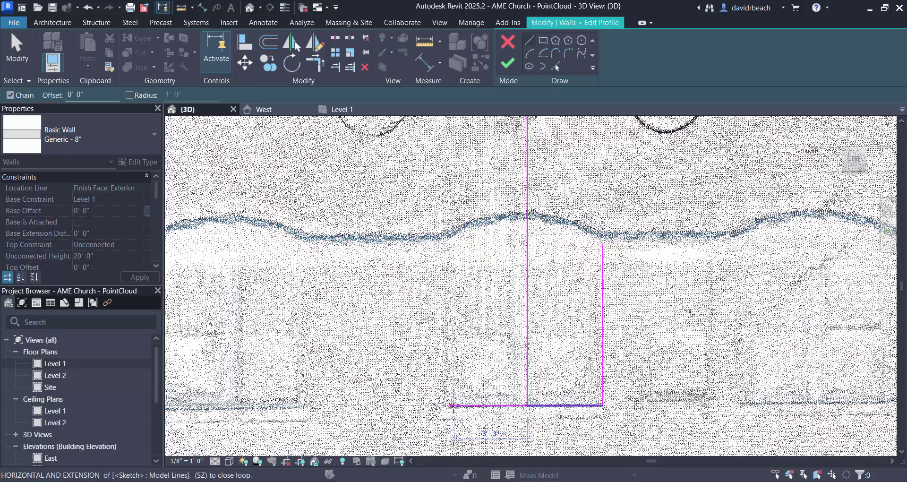
left_click(450, 405)
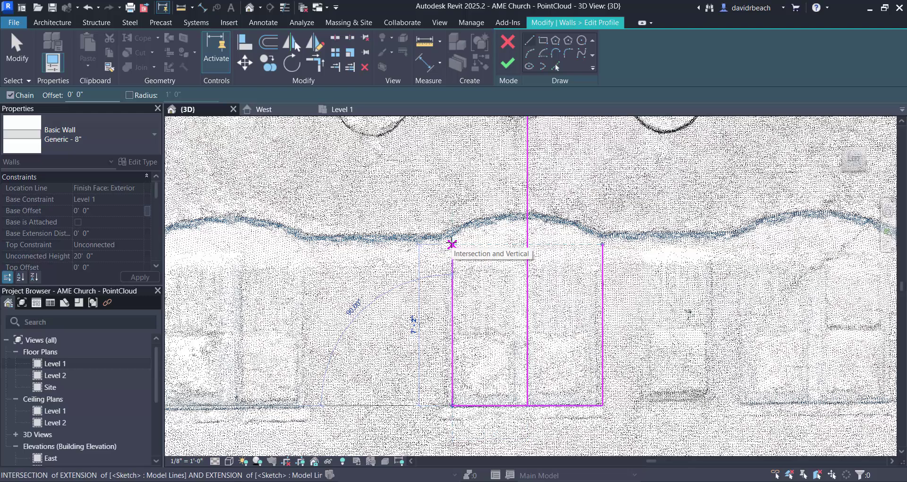
left_click(451, 244)
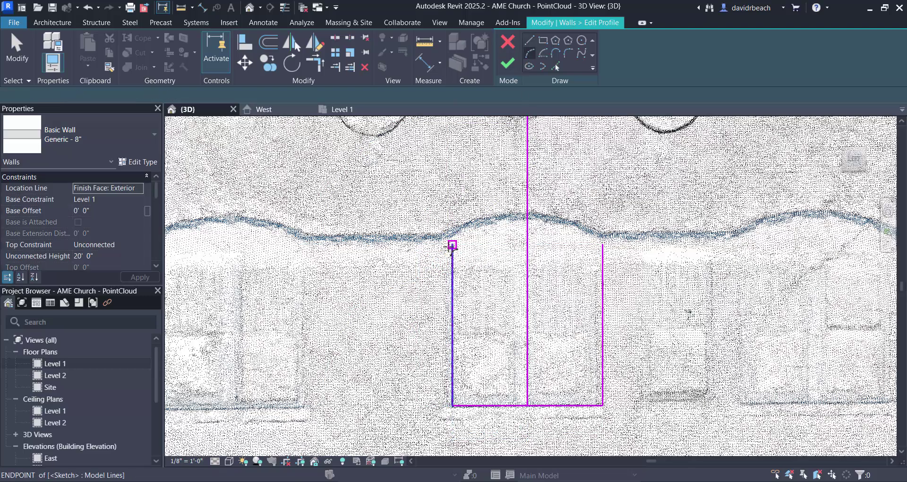
left_click(602, 244)
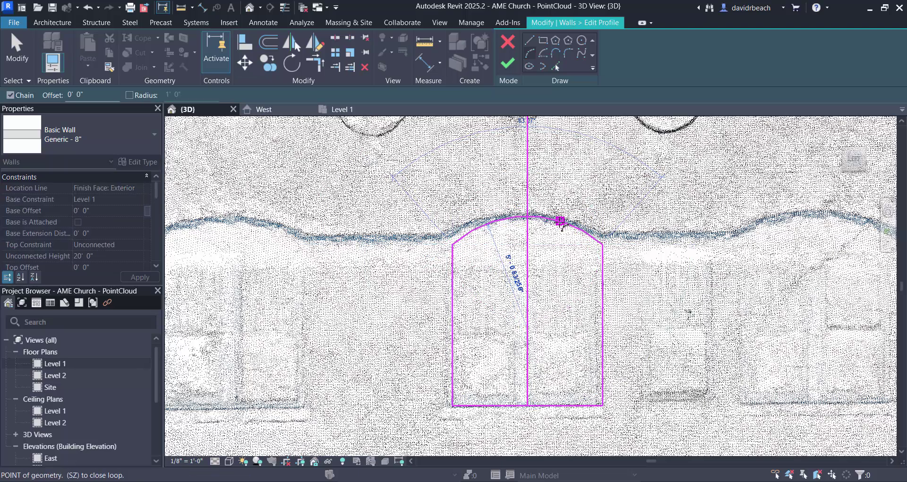
left_click(561, 220)
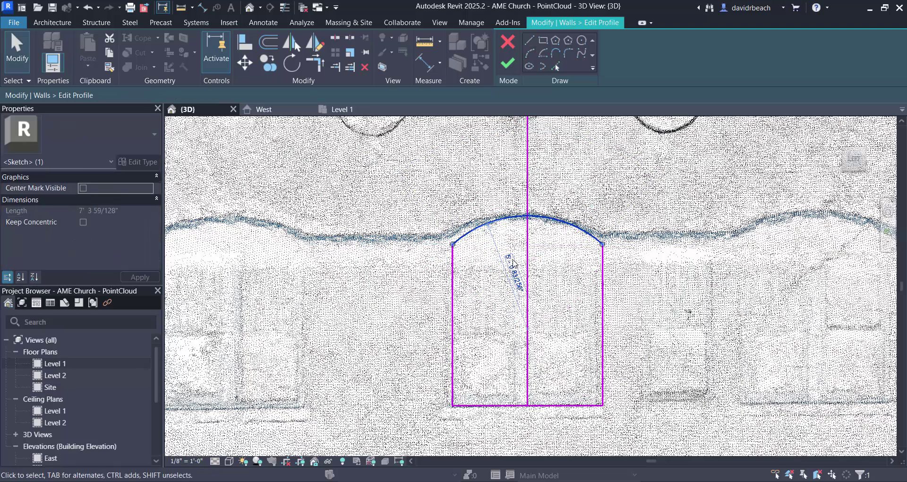
Step: Try radii of 4' and 5' for the arc over the middle window
left_click(520, 279)
type("4")
key("Return")
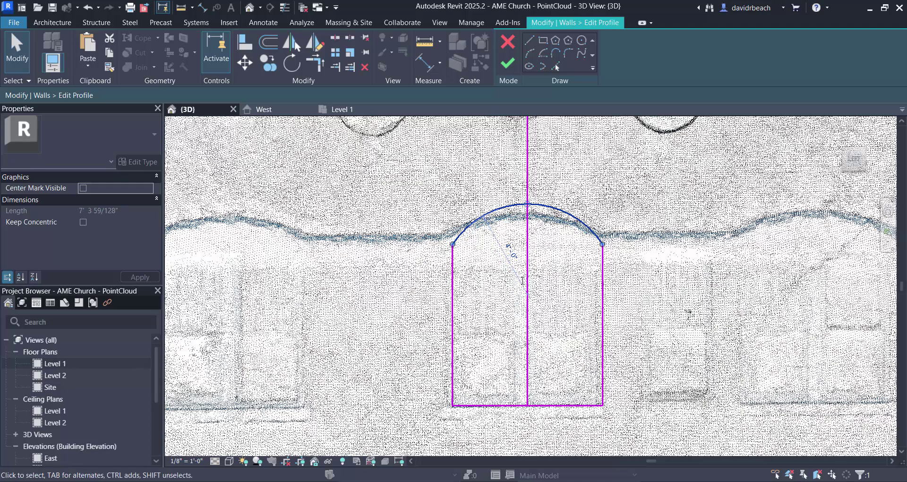
left_click(514, 257)
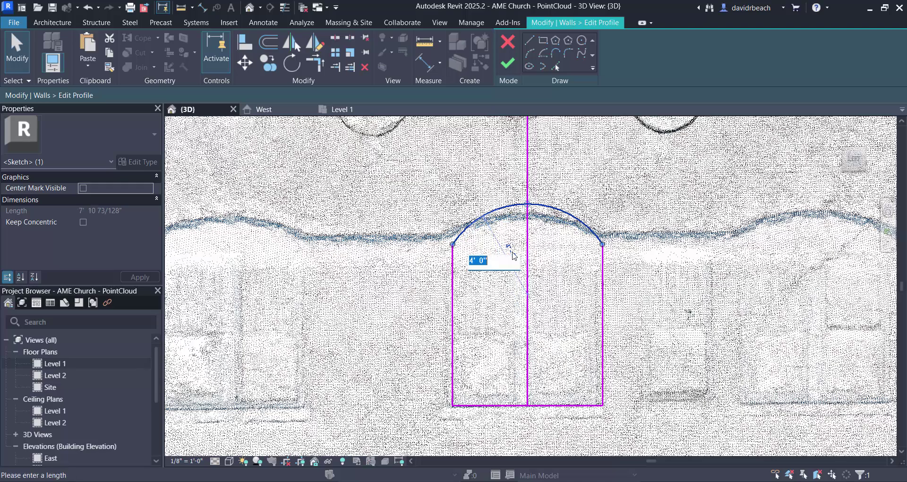
type("5")
key("Return")
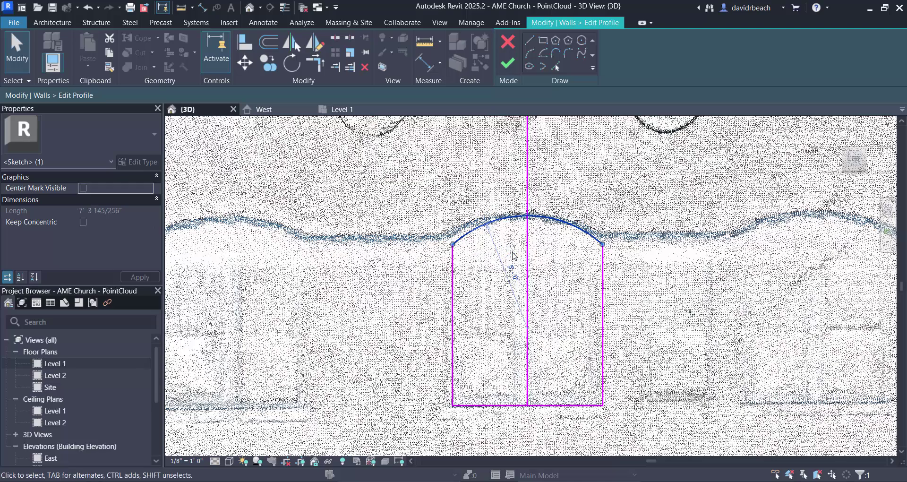
Step: Set the radius of the arc over the middle window to 5' 6"
left_click(512, 273)
type("5 6")
key("Return")
left_click(567, 360)
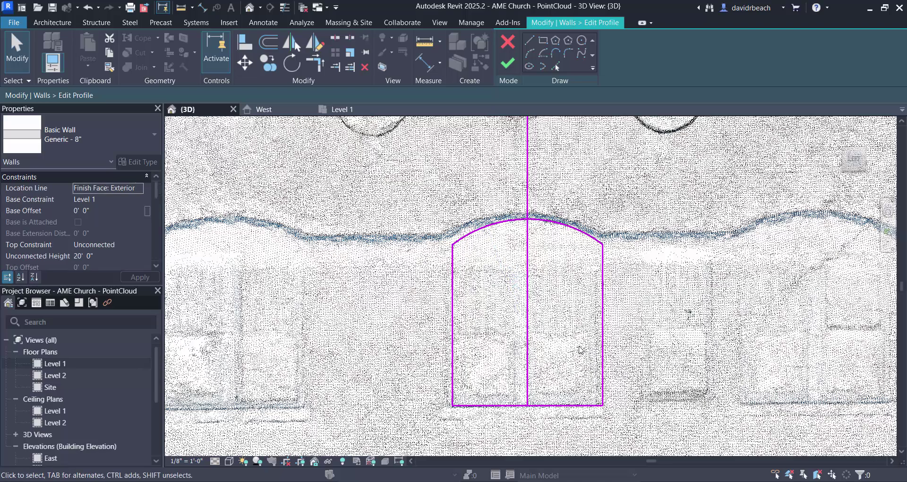
Step: Delete the vertical centre line and the right half of the sill line, and trim the remaining sill line to the right side
left_click(528, 360)
key("Delete")
left_click(575, 404)
key("Delete")
key("t")
key("r")
left_click(495, 406)
left_click(602, 331)
Step: Copy the four lines of the arched opening about 12' 6" sideways onto the right-hand upper window
scroll(529, 312, "down", 3)
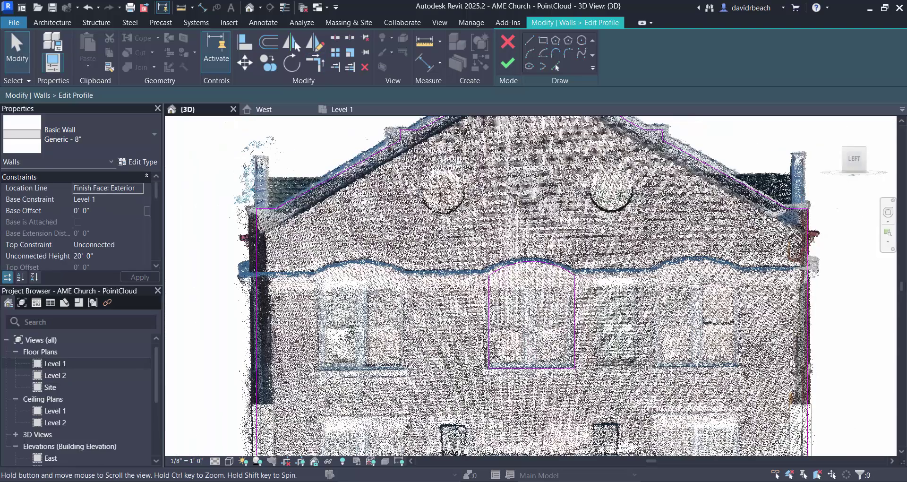
middle_click_drag(529, 312, 514, 296)
left_click_drag(463, 365, 567, 244)
left_click(272, 62)
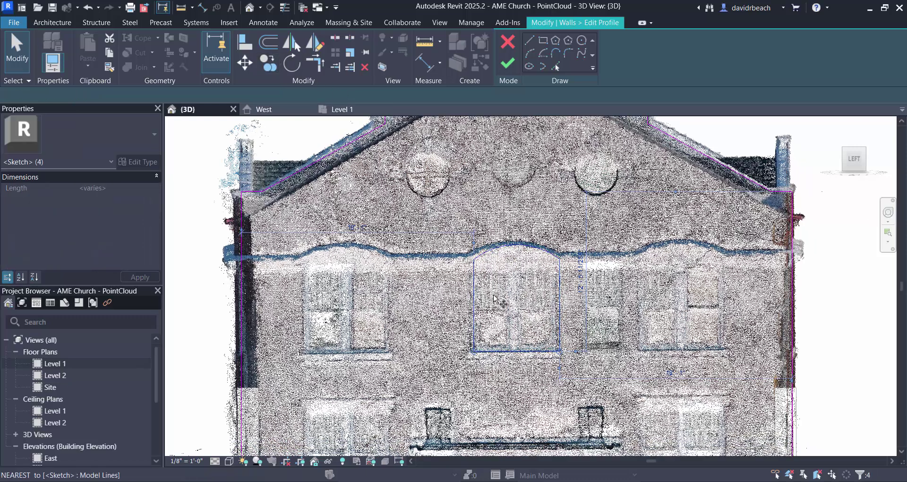
left_click(559, 352)
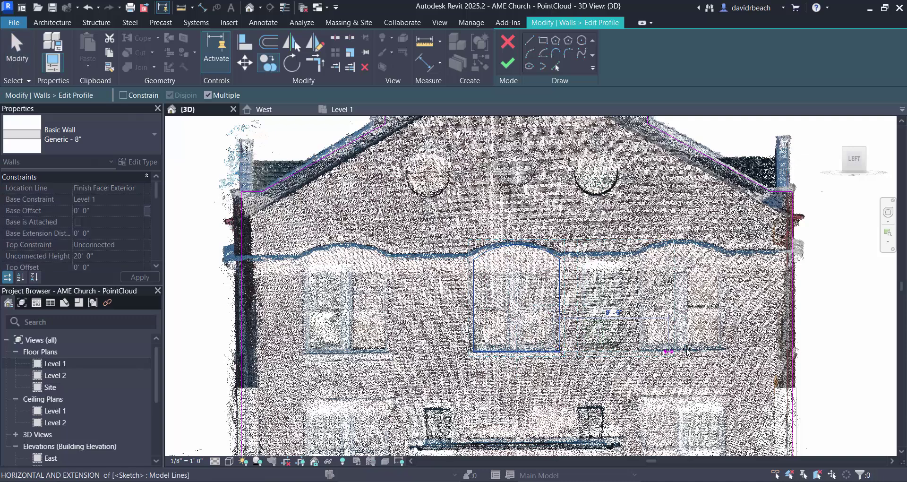
scroll(704, 351, "up", 2)
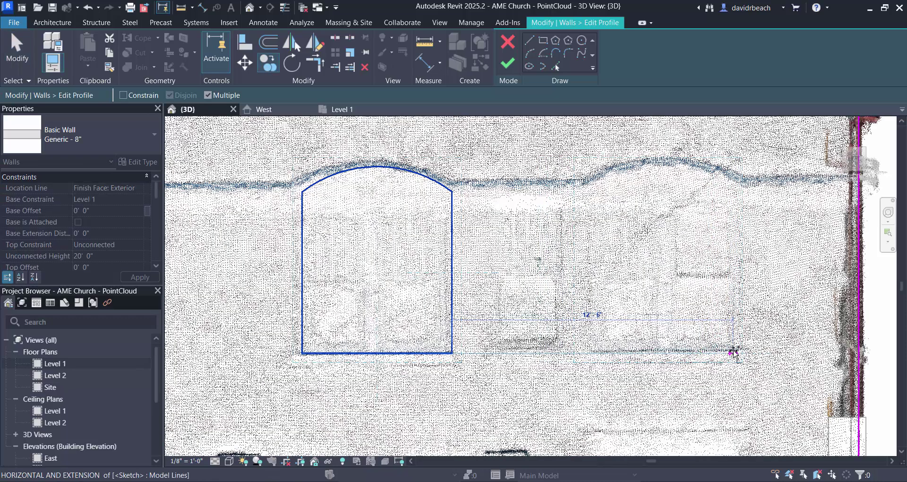
left_click(733, 352)
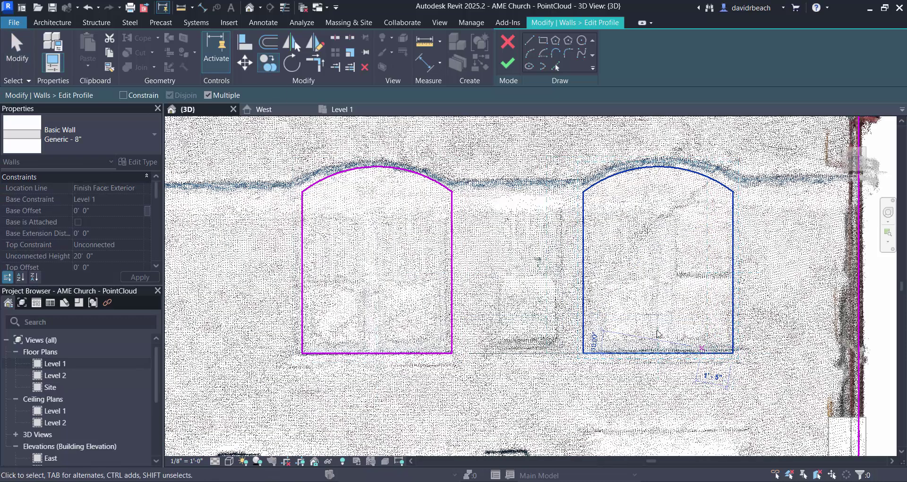
scroll(514, 345, "down", 3)
middle_click_drag(515, 346, 526, 370)
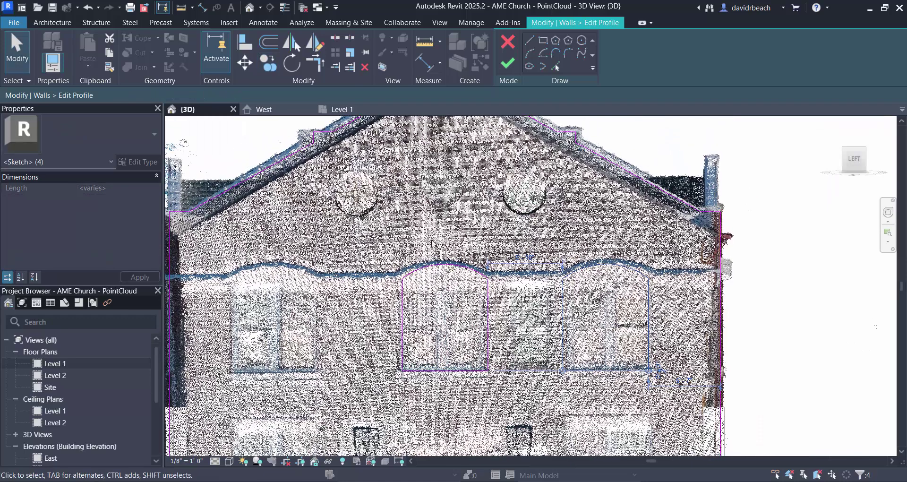
Step: Draw a short vertical reference line up from the midpoint of the middle opening's sill
middle_click_drag(432, 239, 444, 255)
left_click(531, 39)
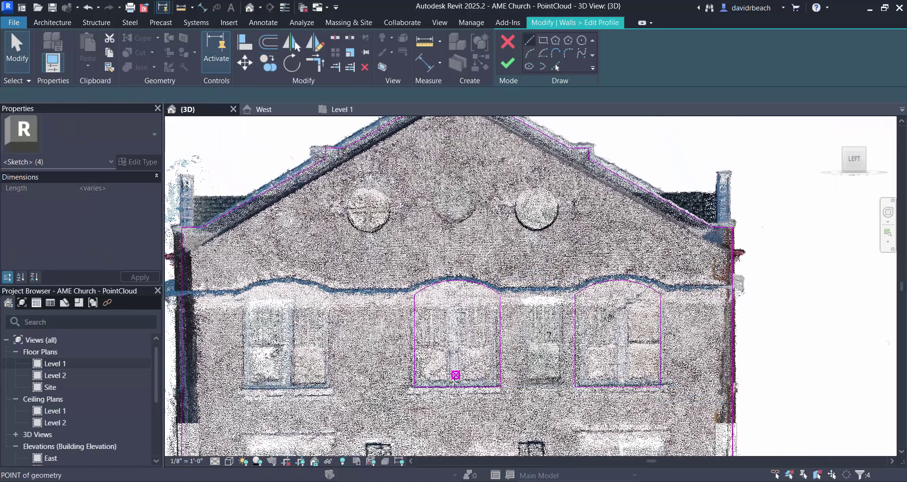
left_click(457, 387)
left_click(457, 341)
key("Escape")
key("Escape")
Step: Mirror the right-hand arched opening about the short vertical line onto the left-hand window, and finish the profile edit
mouse_move(562, 263)
left_mouse_down()
mouse_move(588, 318)
mouse_move(673, 400)
left_mouse_up()
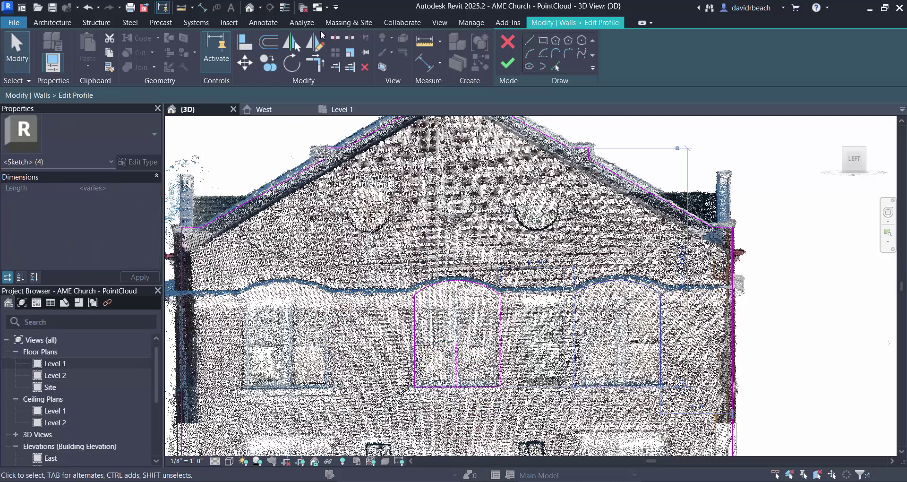
left_click(291, 43)
left_click(457, 362)
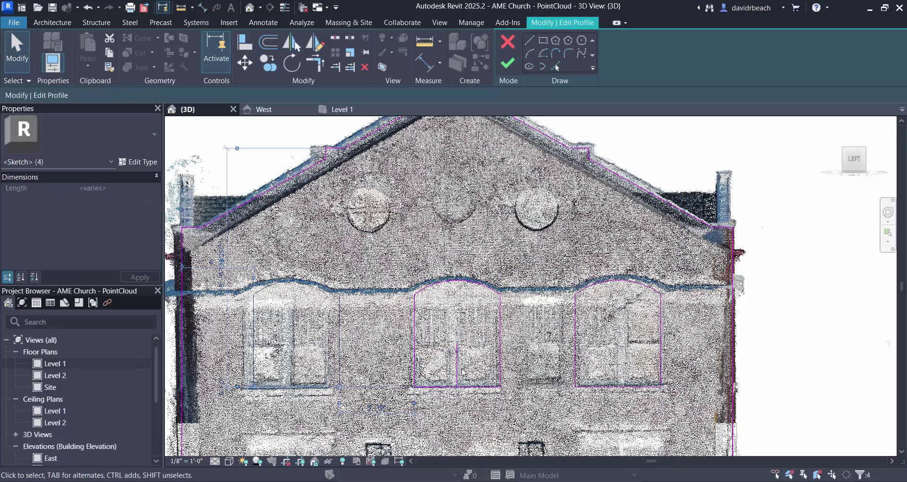
key("Escape")
scroll(439, 354, "down", 3)
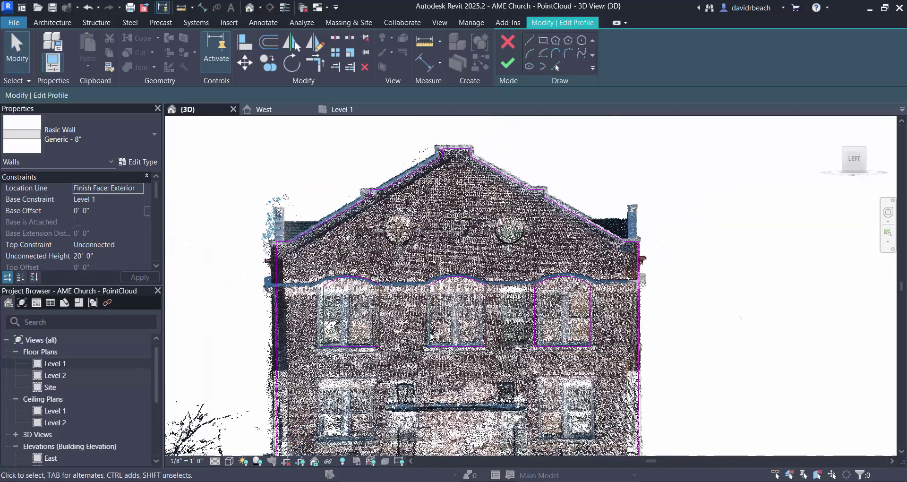
left_click(504, 65)
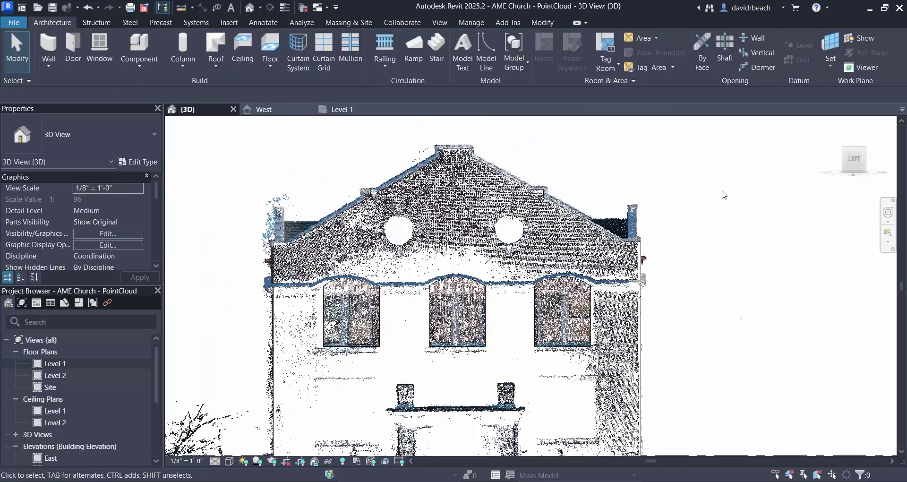
Step: Hide the church point cloud in the 3D view so only the modelled walls are displayed
middle_click_drag(308, 132, 244, 135, "shift")
scroll(700, 308, "down", 1)
middle_click_drag(892, 328, 830, 288)
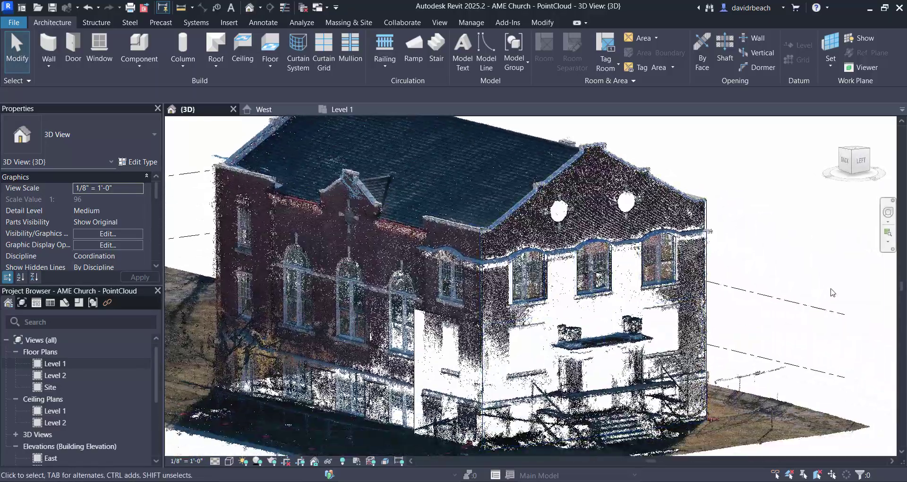
left_click(608, 189)
right_click(433, 158)
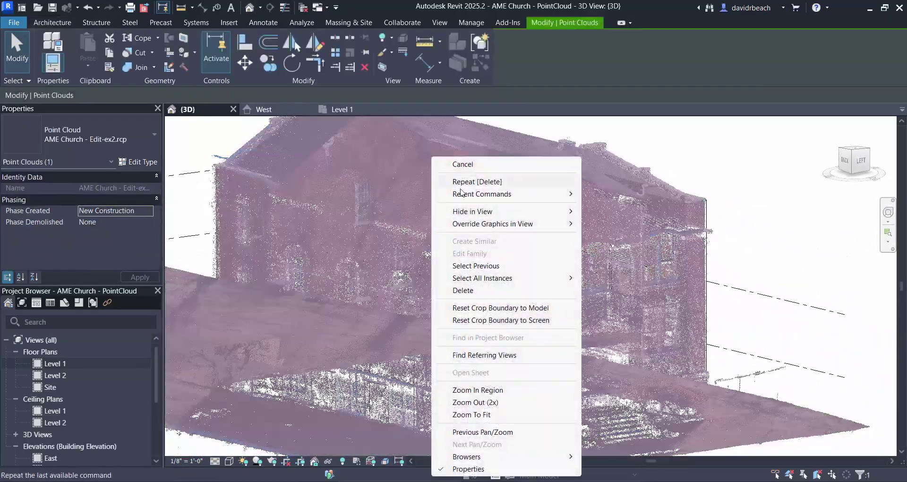
mouse_move(487, 216)
left_click(613, 212)
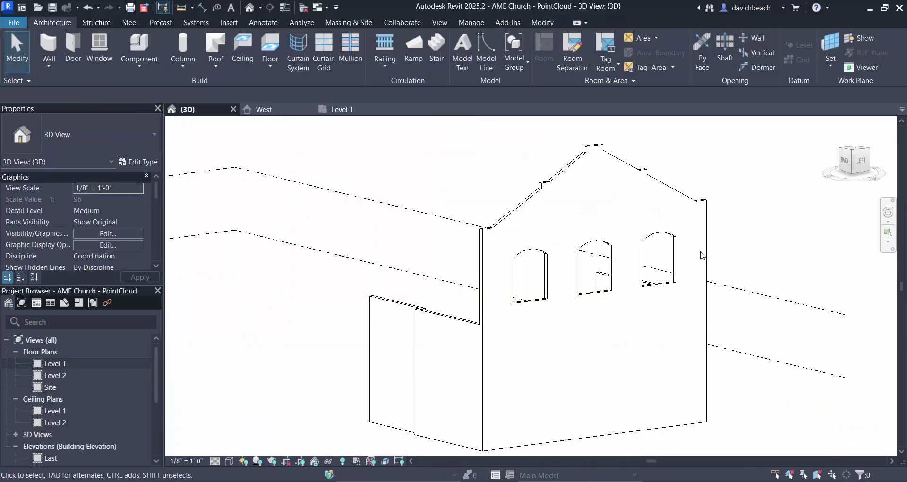
Step: Start an in-place component in the Generic Models category, keeping the name Generic Models 1
middle_click_drag(749, 241, 319, 317, "shift")
scroll(331, 309, "up", 8)
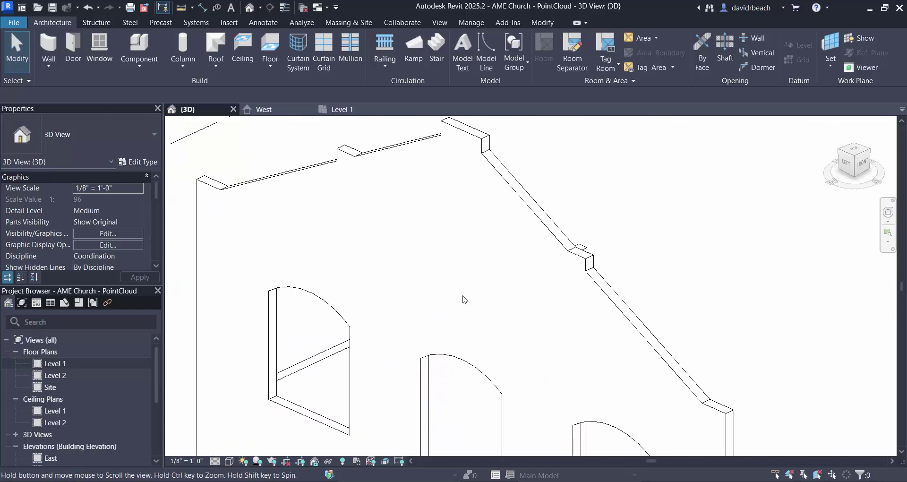
middle_click_drag(512, 301, 517, 300, "shift")
middle_click_drag(588, 273, 579, 267)
middle_click_drag(659, 293, 665, 322, "shift")
scroll(668, 320, "down", 1)
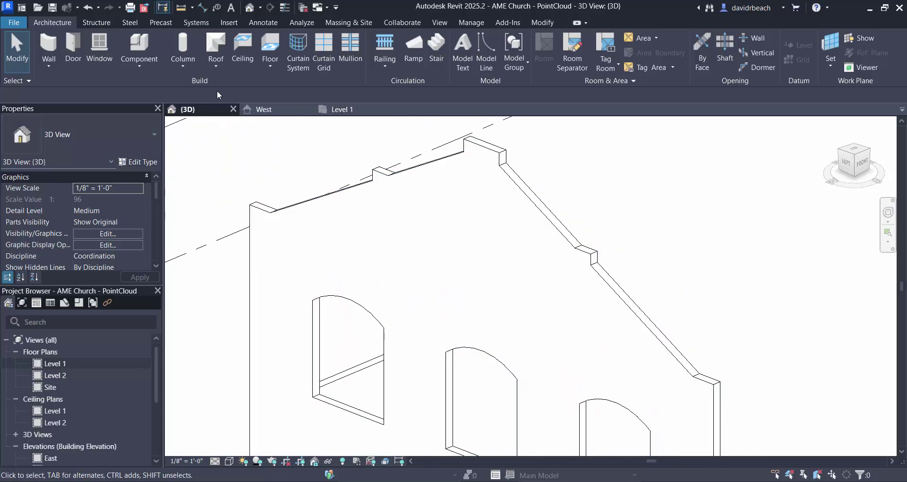
left_click(140, 63)
left_click(144, 115)
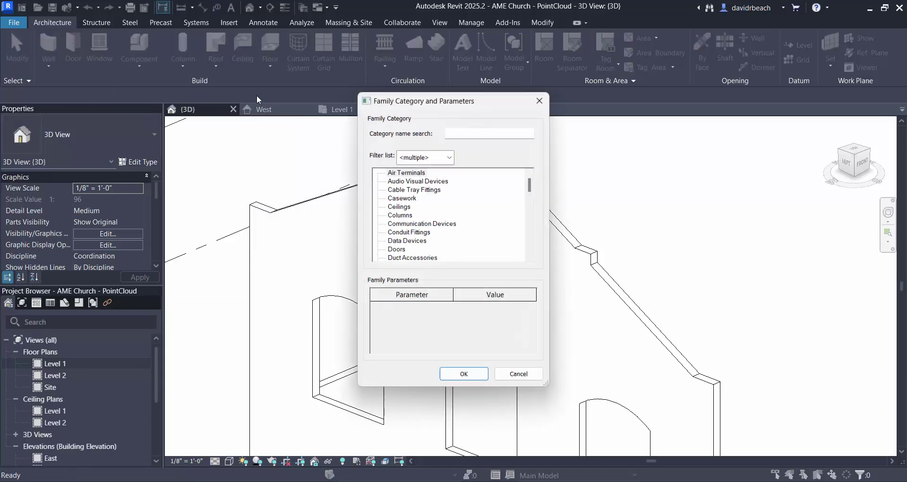
left_click_drag(530, 190, 535, 211)
left_click(423, 225)
left_click(463, 374)
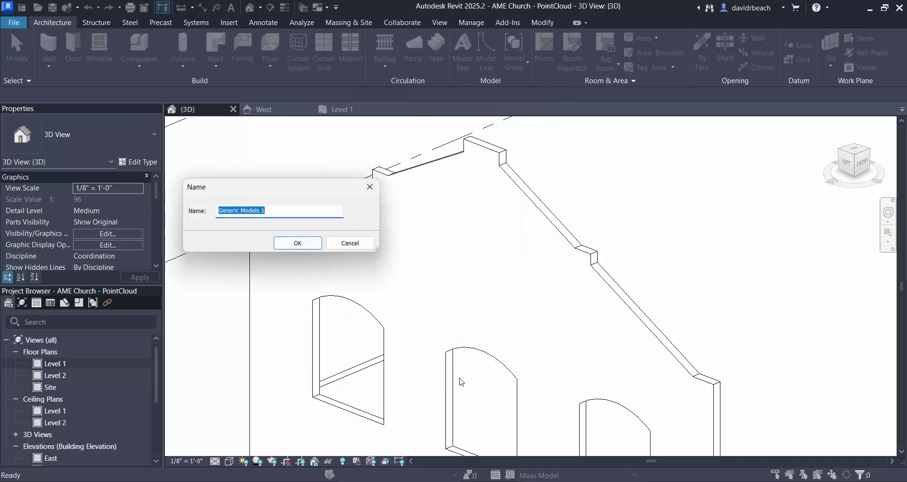
left_click(298, 243)
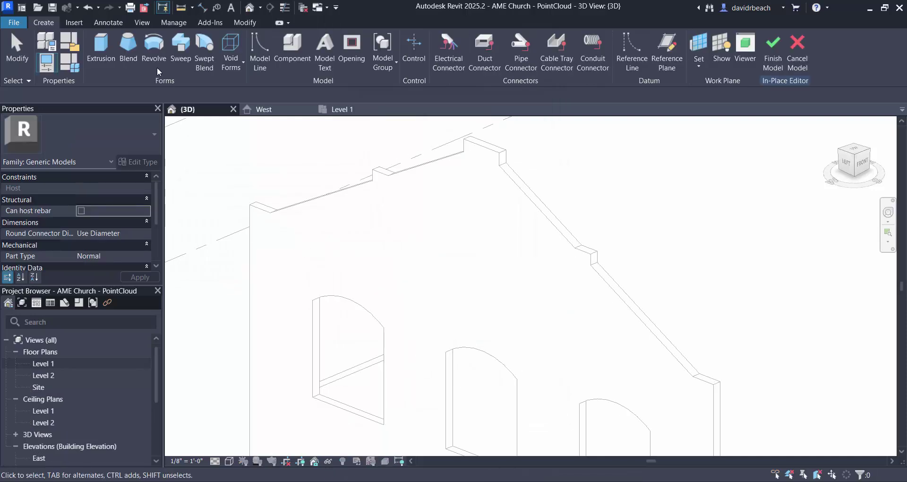
Step: Start a sweep and pick the exterior top edges of the gable's right-hand lower slope, shoulder step and upper slope as its path
left_click(182, 52)
left_click(556, 66)
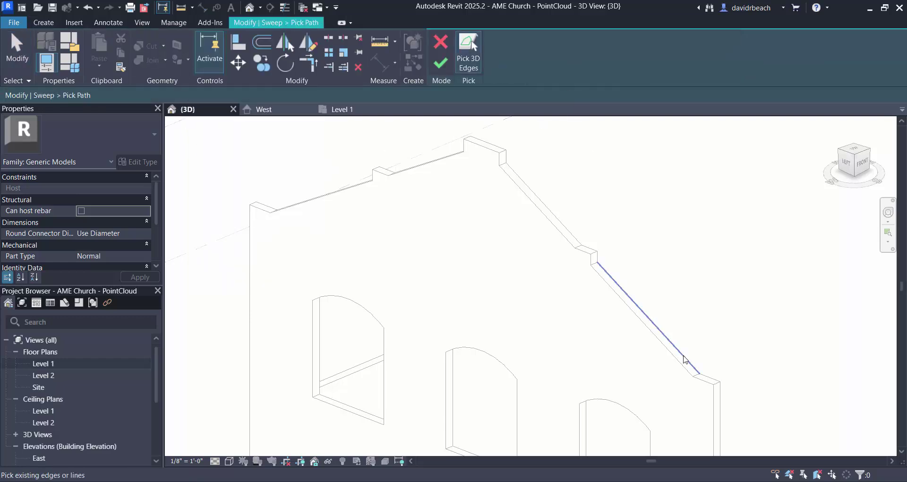
left_click(675, 358)
scroll(563, 243, "up", 3)
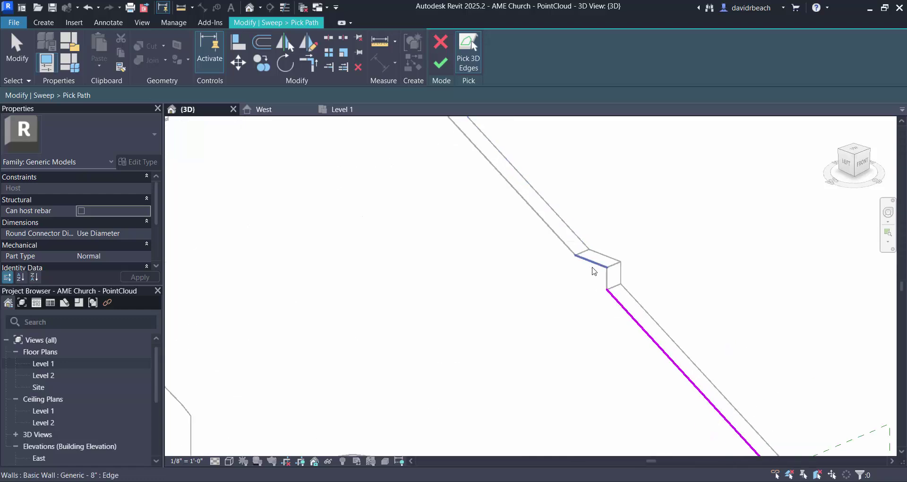
left_click(590, 260)
left_click(552, 237)
scroll(421, 265, "down", 1)
middle_click_drag(420, 266, 500, 375)
Step: Add the exterior edges around the gable's raised peak and the left-hand upper slope to the sweep path
scroll(497, 218, "up", 3)
left_click(511, 212)
left_click(468, 182)
left_click(417, 177)
left_click(379, 208)
Step: Extend the sweep path along the left-hand shoulder step, lower slope and short end parapet of the gable
middle_click_drag(175, 263, 367, 289)
left_click(378, 276)
left_click(366, 287)
left_click(324, 311)
middle_click_drag(324, 312, 592, 318)
scroll(317, 355, "up", 3)
left_click(345, 335)
Step: Finish the sweep path and open the sweep's profile sketch for editing
scroll(373, 347, "down", 8)
middle_click_drag(544, 358, 405, 259)
scroll(405, 259, "down", 1)
middle_click_drag(427, 298, 447, 304, "shift")
middle_click_drag(526, 299, 455, 241)
left_click(440, 62)
left_click(656, 69)
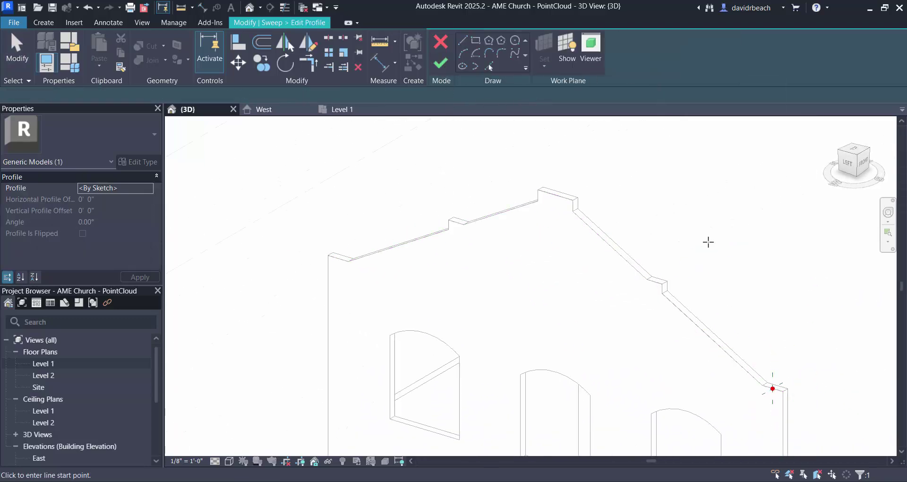
Step: Draw a closed rectangular coping profile about 4" high across the wall top, projecting slightly beyond the exterior face, trimming its last corner
scroll(685, 223, "up", 5)
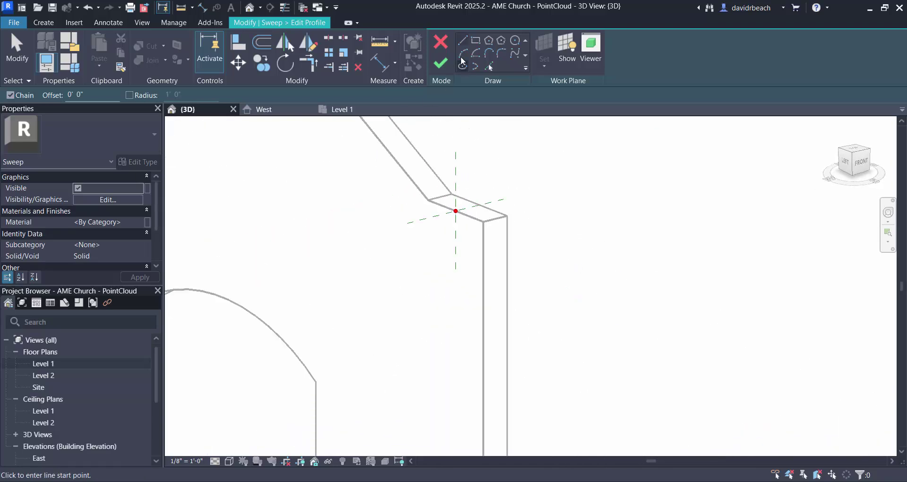
scroll(458, 213, "up", 4)
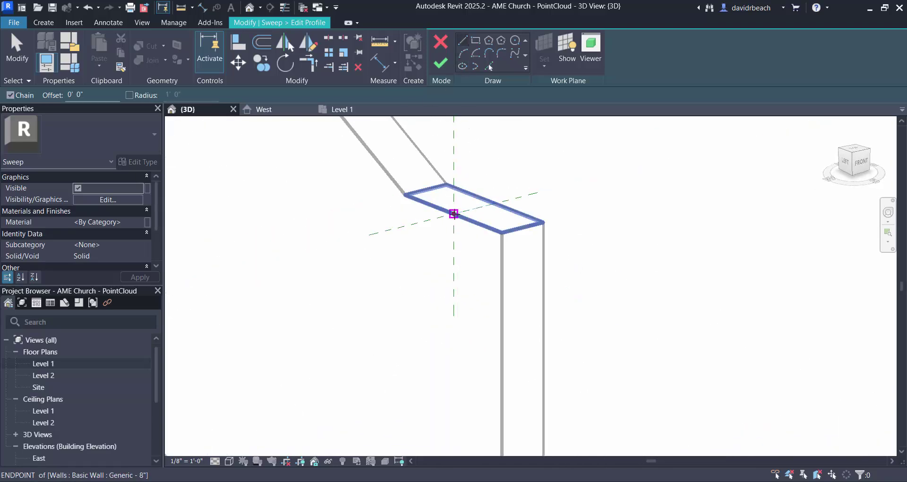
left_click(454, 213)
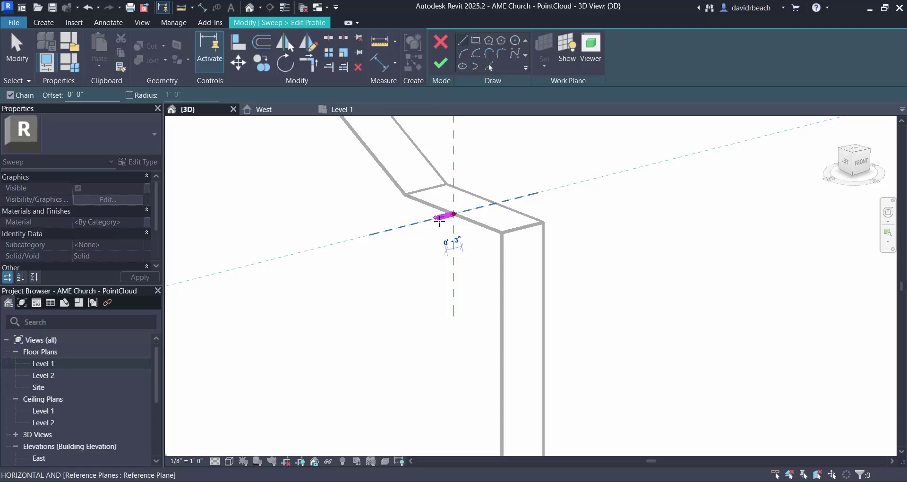
left_click(442, 217)
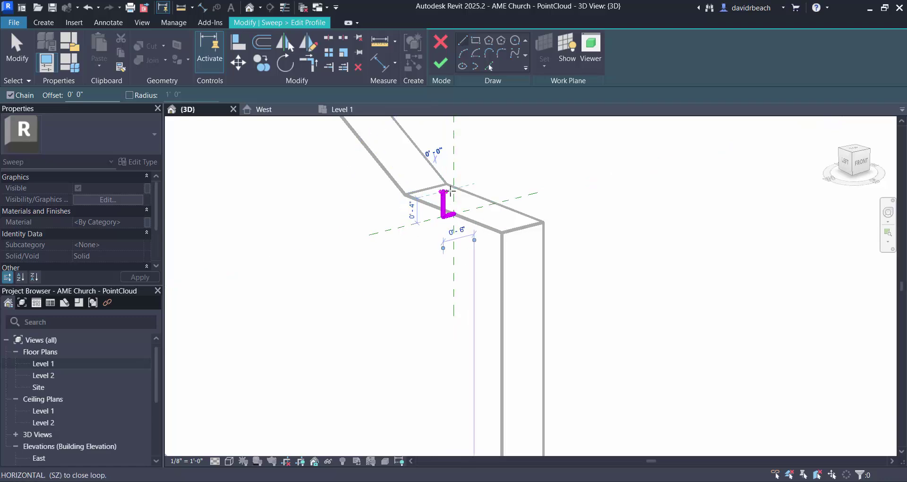
left_click(443, 190)
left_click(494, 179)
left_click(495, 205)
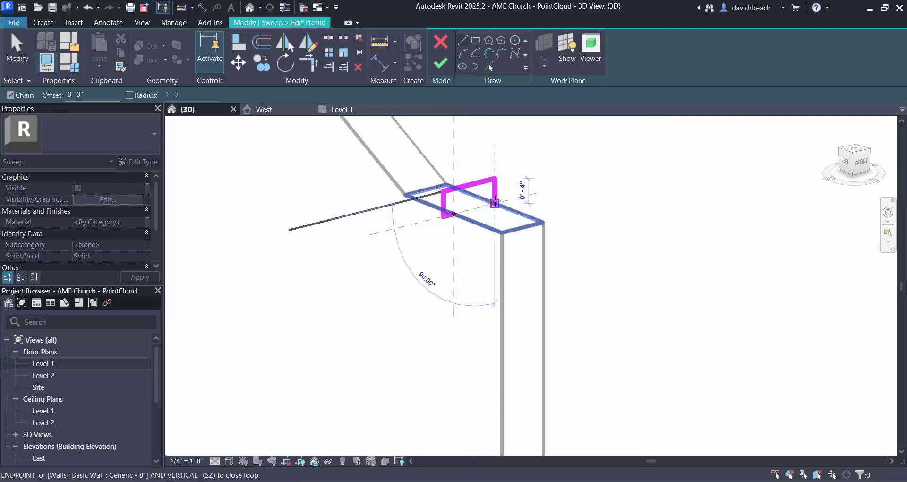
key("t")
key("r")
left_click(495, 193)
Step: Finish the coping profile and the sweep along the gable, and complete the in-place model
left_click(440, 63)
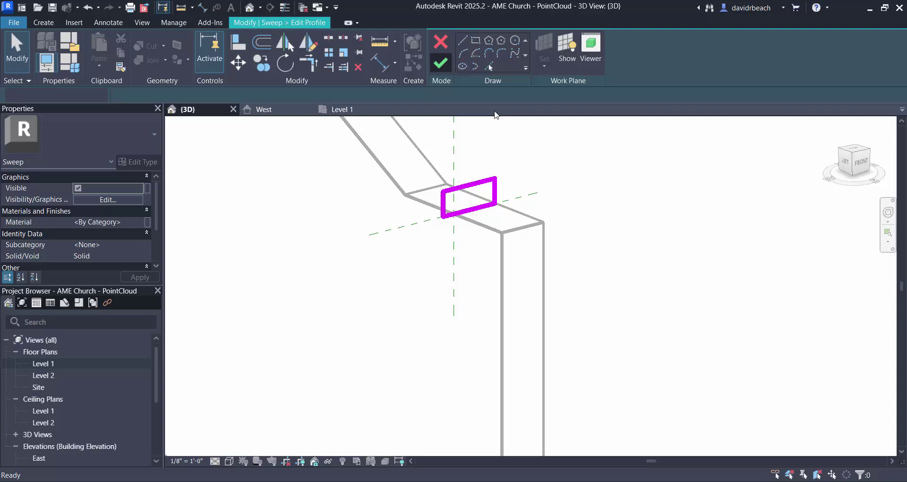
left_click(440, 63)
left_click(660, 219)
scroll(453, 291, "down", 5)
middle_click_drag(261, 242, 395, 299)
scroll(435, 310, "down", 3)
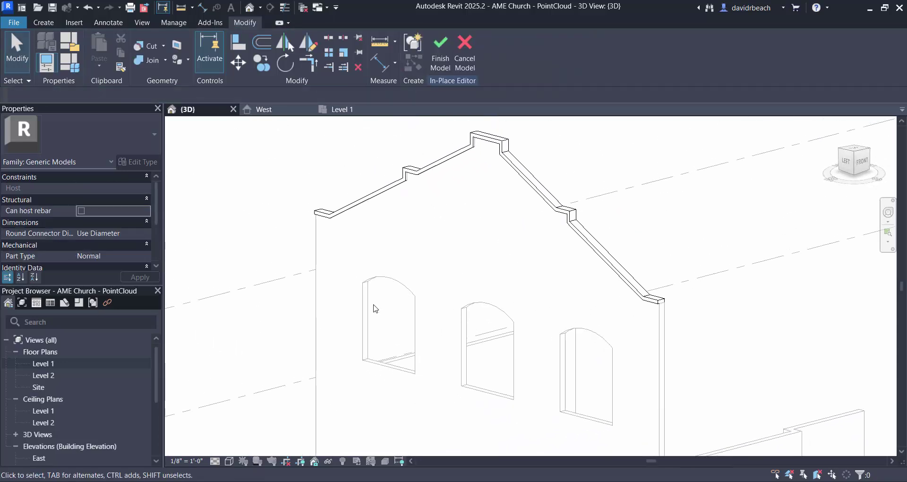
left_click(443, 51)
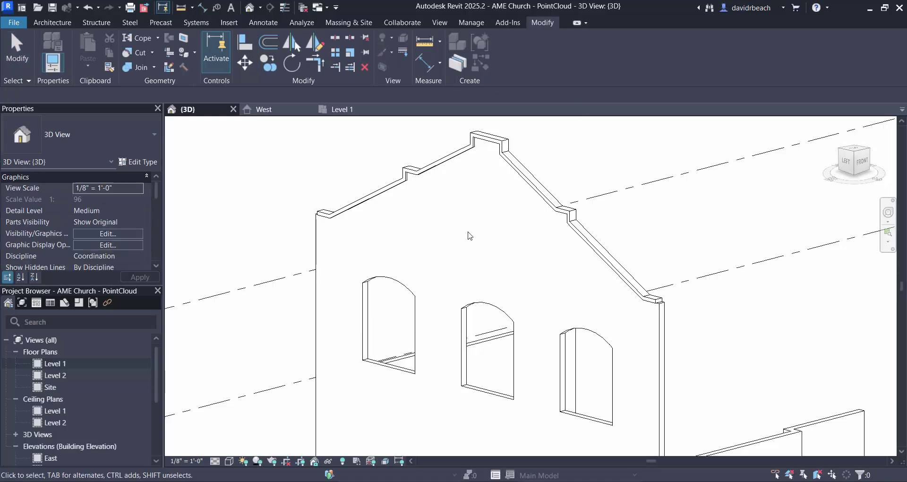
Step: Examine the front wall with its gable coping, arched openings and adjoining side walls from both sides in 3D
scroll(479, 250, "down", 3)
middle_click_drag(479, 250, 450, 225)
middle_click_drag(557, 304, 522, 310, "shift")
left_click(541, 306)
left_click(700, 308)
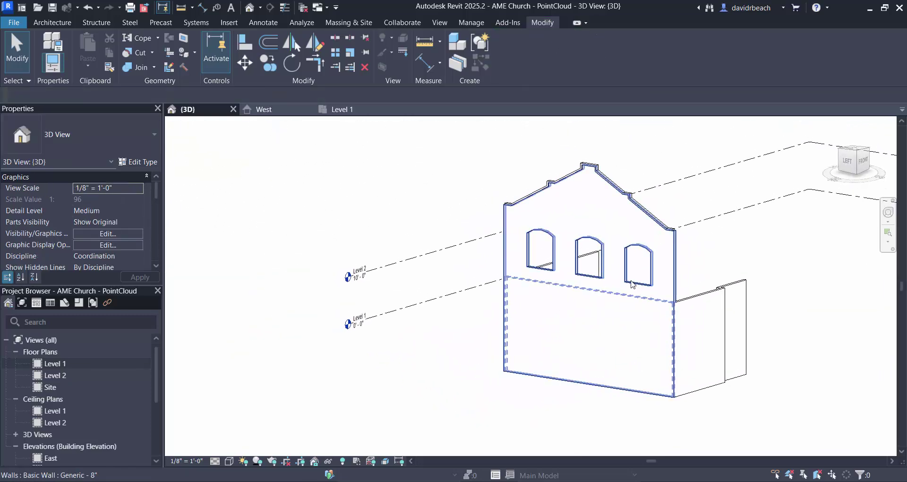
middle_click_drag(616, 308, 636, 289, "shift")
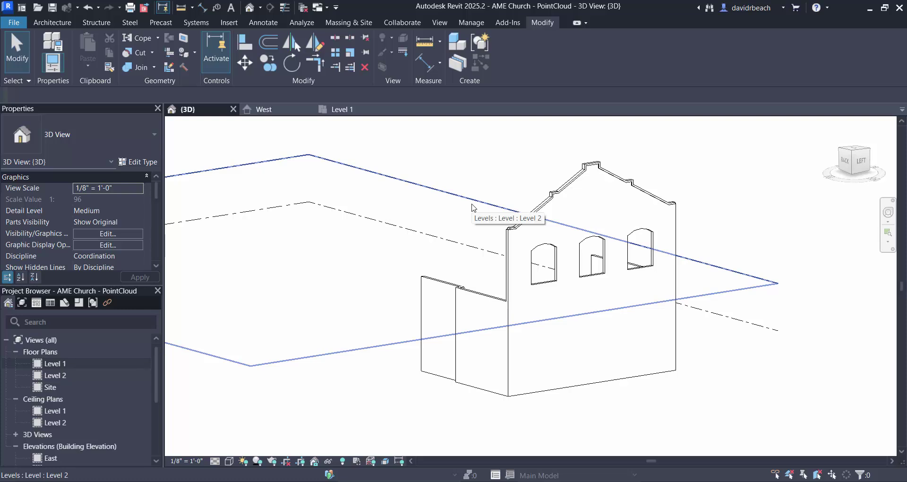
middle_click_drag(464, 204, 496, 236)
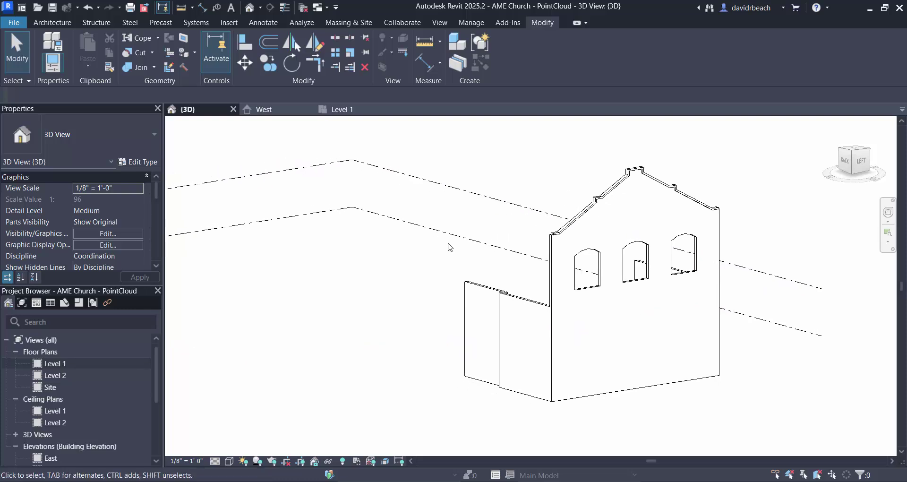
scroll(413, 309, "down", 2)
middle_click_drag(413, 310, 400, 323, "shift")
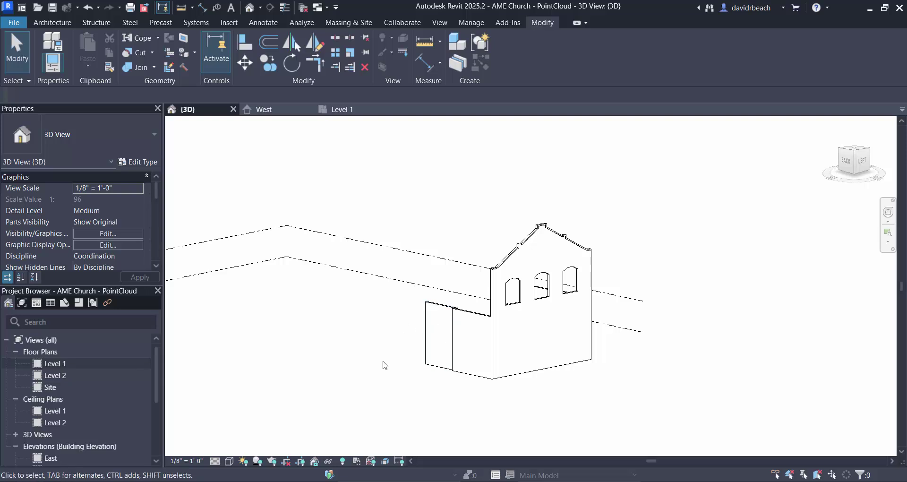
middle_click_drag(397, 366, 411, 381)
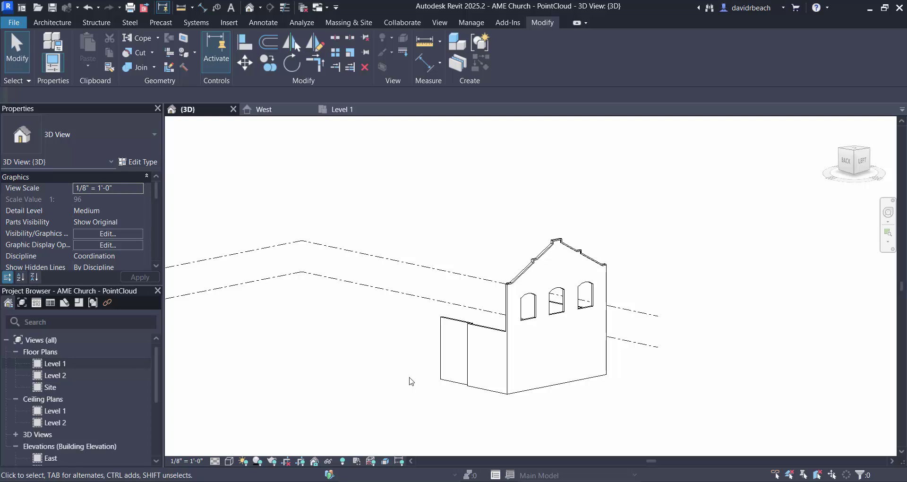
Step: Reveal hidden elements in the 3D view, select the church point cloud and hide its category in the view
left_click(343, 461)
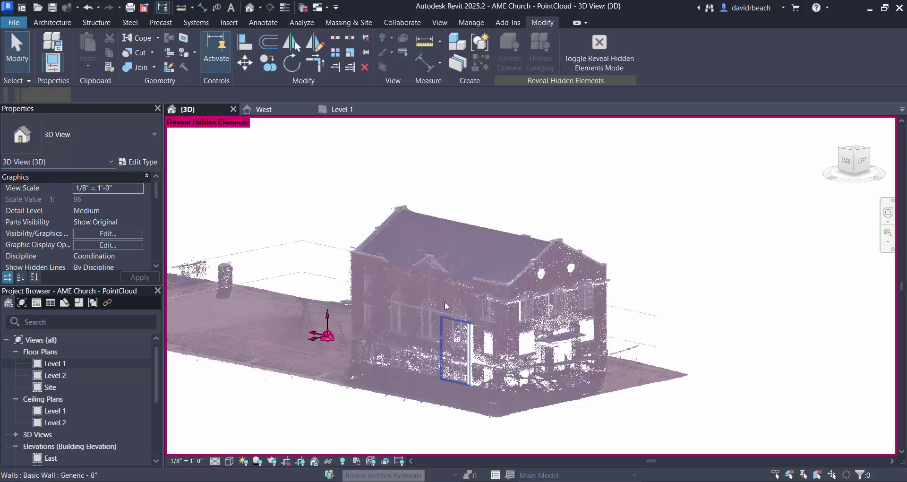
left_click(391, 230)
right_click(390, 230)
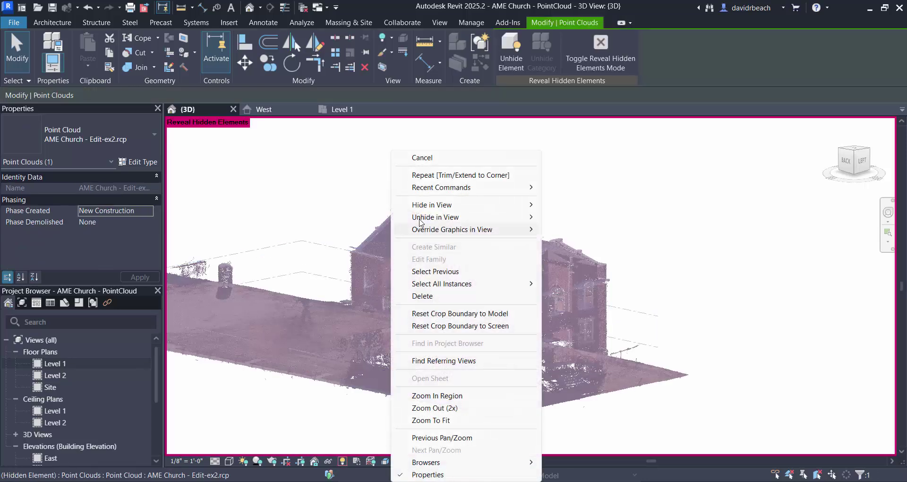
mouse_move(436, 206)
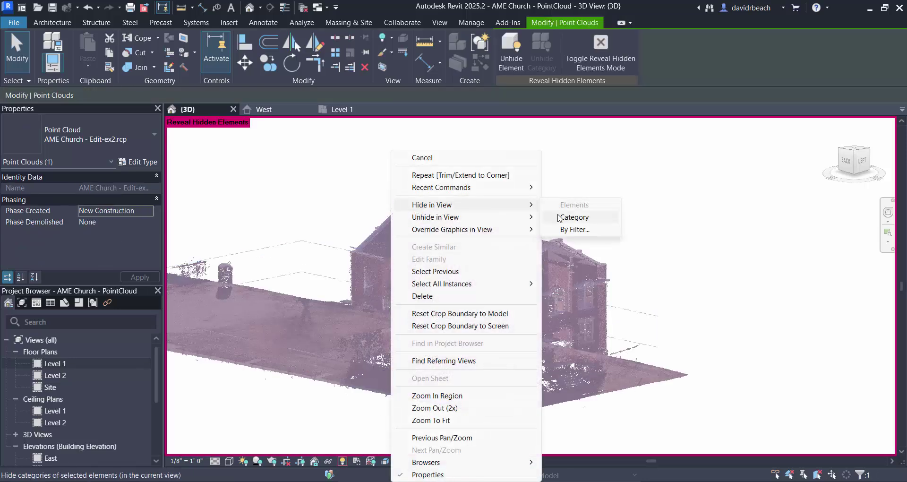
left_click(566, 218)
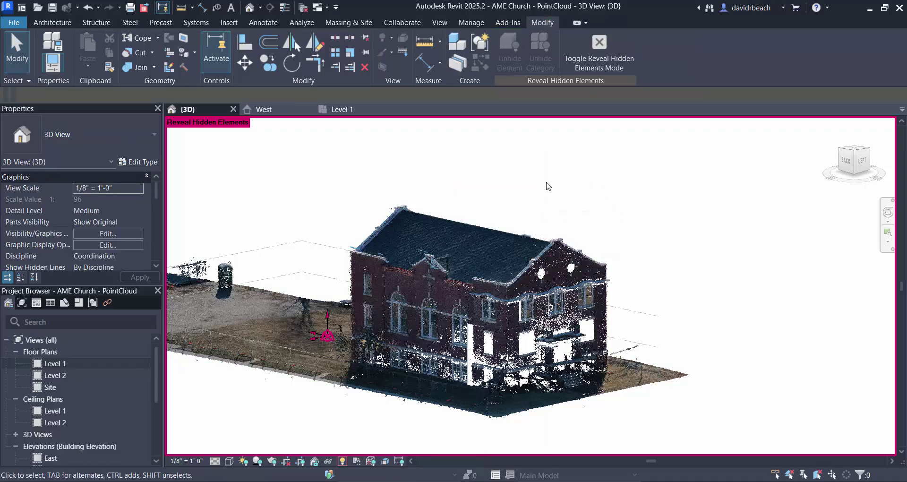
Step: Examine the church point cloud's long side facades, roof and gabled front from several angles
scroll(481, 259, "up", 3)
middle_click_drag(465, 271, 630, 199, "shift")
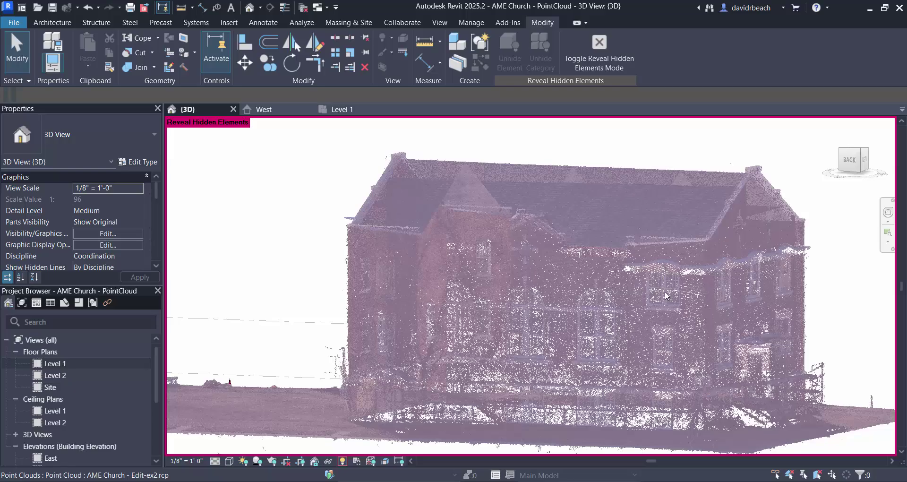
scroll(666, 293, "down", 1)
middle_click_drag(666, 294, 776, 419, "shift")
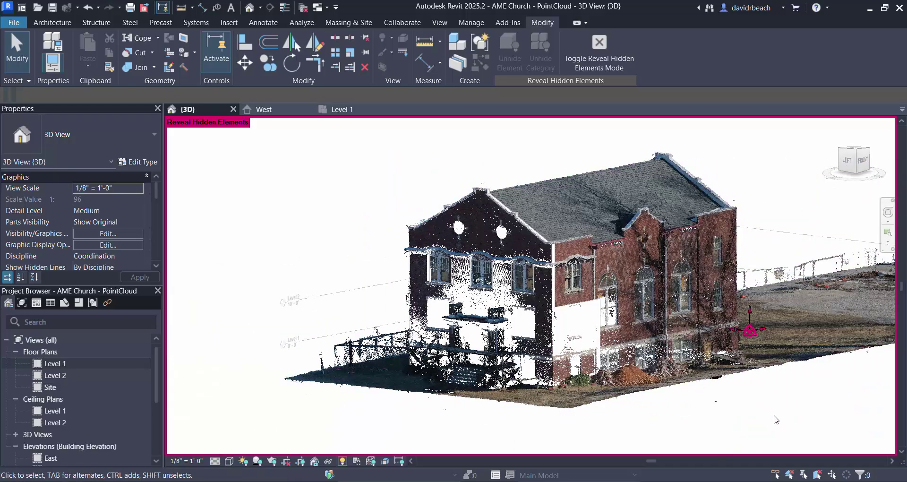
scroll(661, 404, "up", 5)
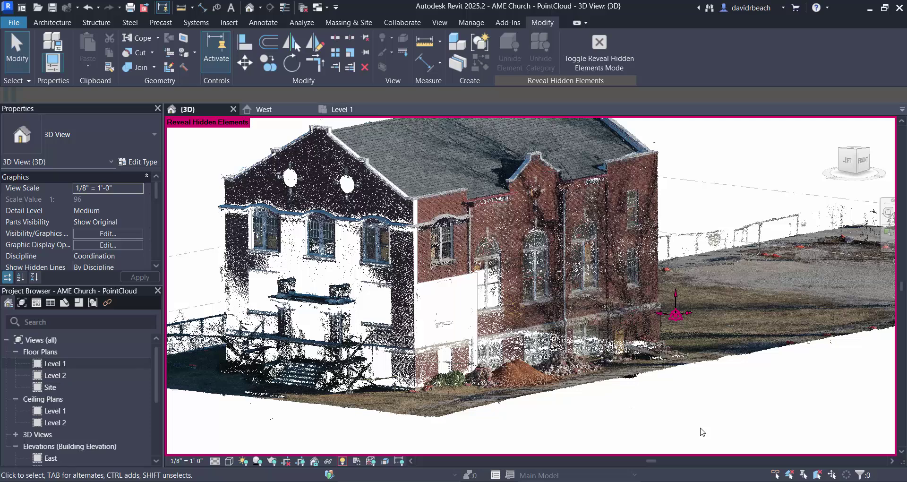
scroll(702, 425, "down", 4)
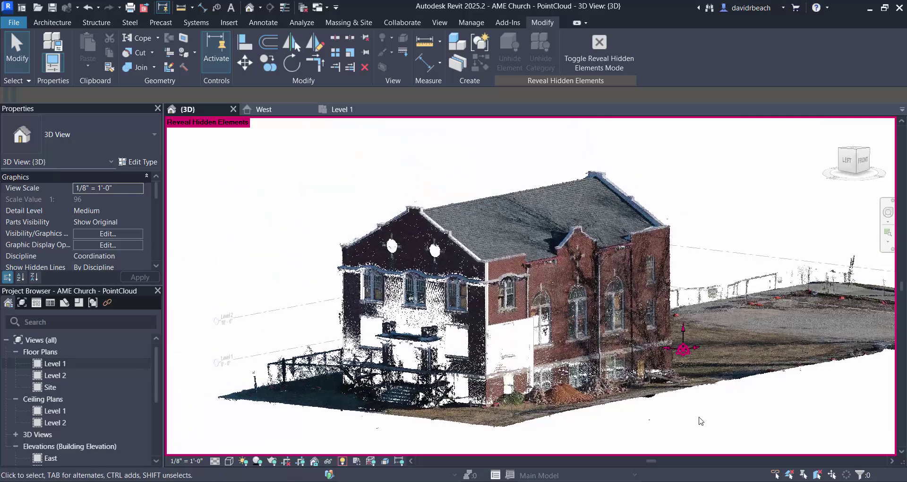